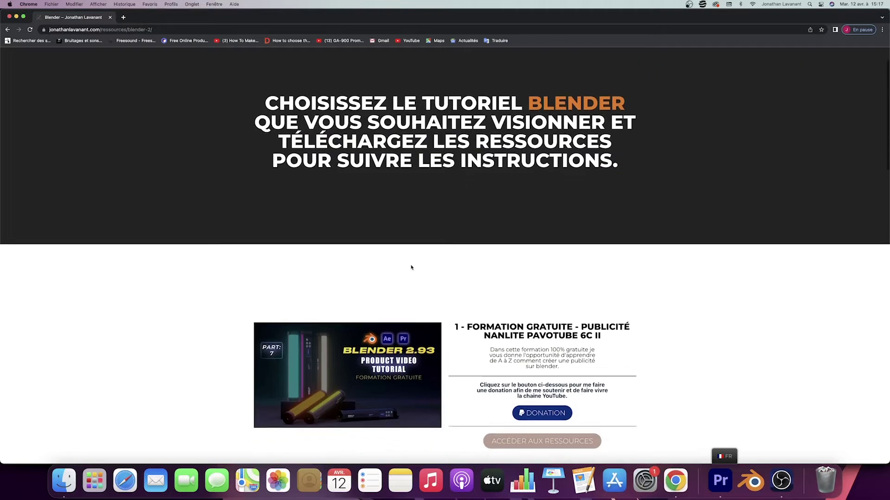
scroll(411, 268, "down", 5)
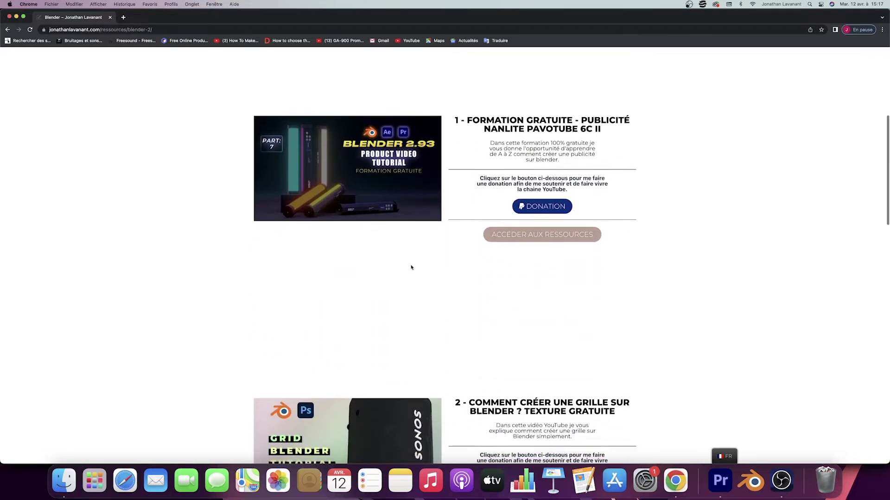
scroll(412, 268, "down", 5)
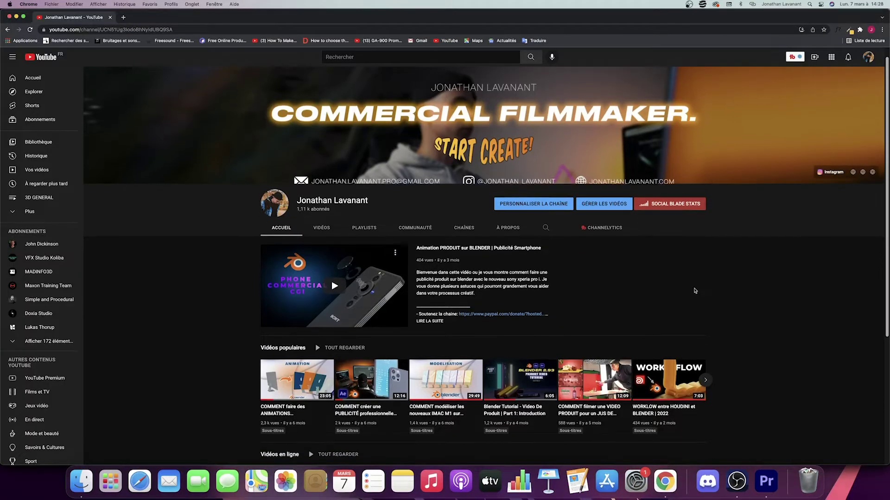
scroll(694, 290, "down", 3)
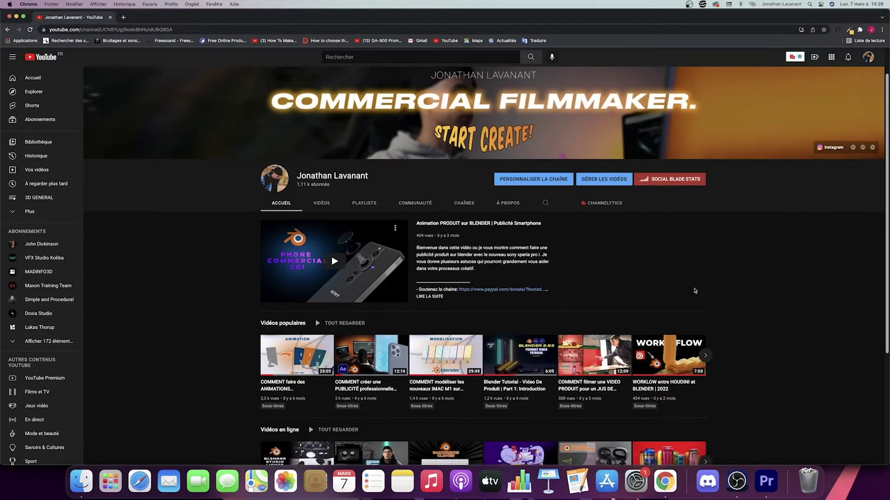
scroll(695, 291, "down", 3)
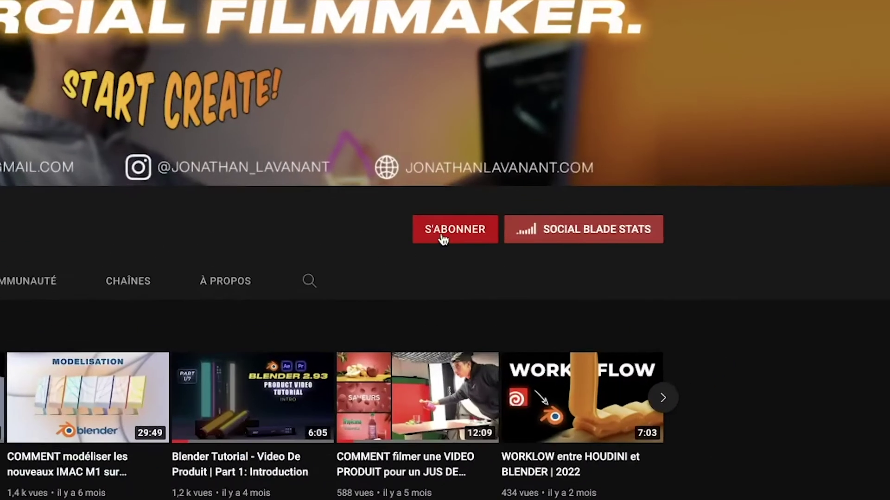
- Subscribe to the YouTube channel and choose its notification setting
left_click(453, 228)
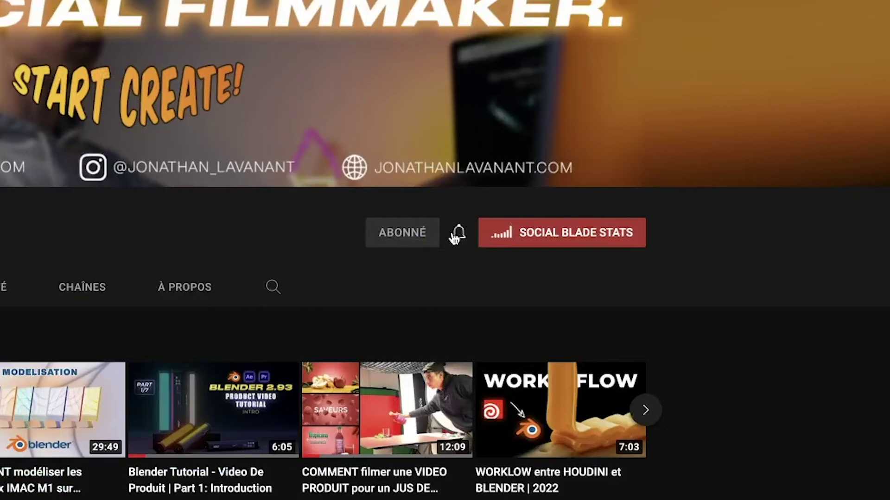
left_click(458, 236)
left_click(499, 271)
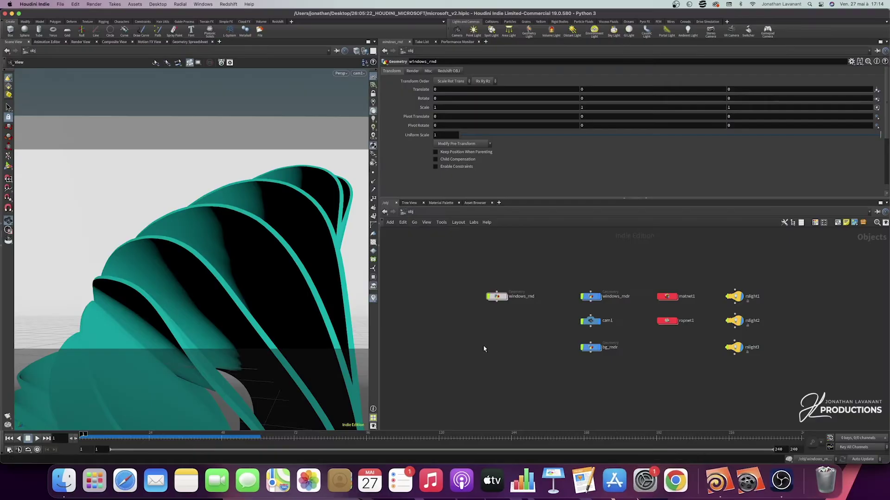
- Switch to Houdini, inspect the complete node network inside the windows_rnd object, and return to the object level
left_click_drag(456, 341, 552, 269)
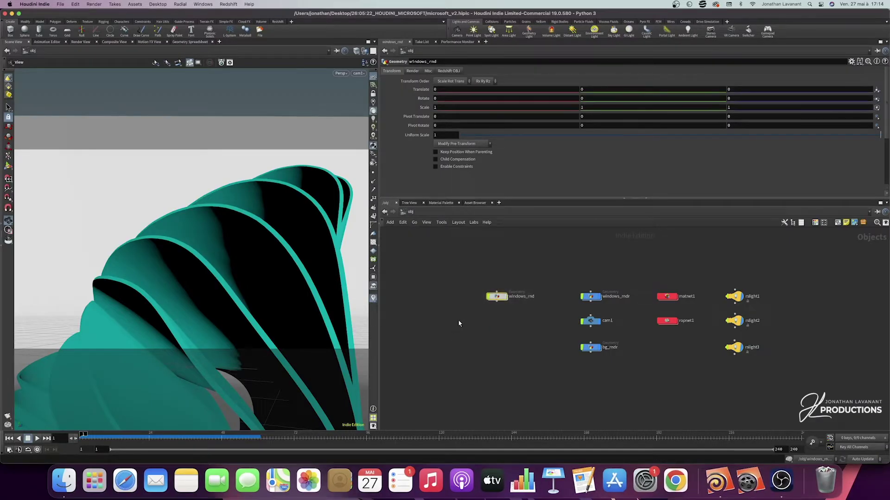
double_click(497, 296)
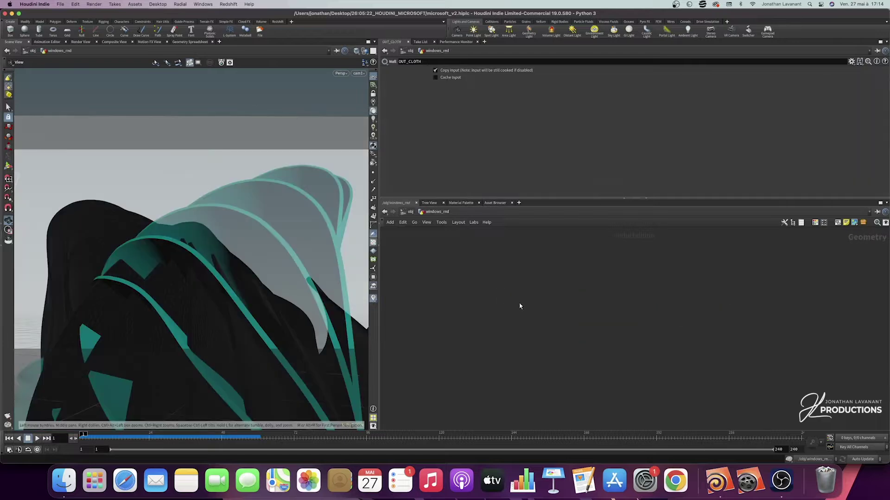
key("h")
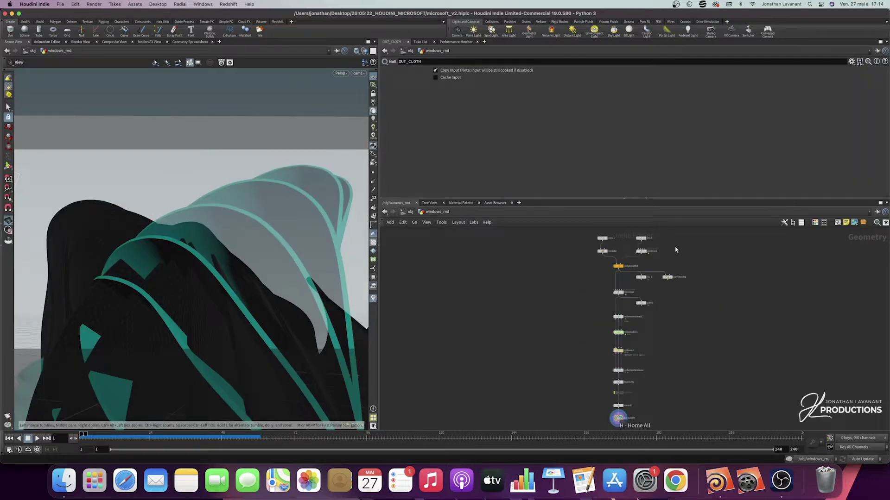
left_click(410, 212)
- Review the render geometry, camera, background, material network, render output and light nodes of the existing scene
left_click_drag(557, 271, 635, 377)
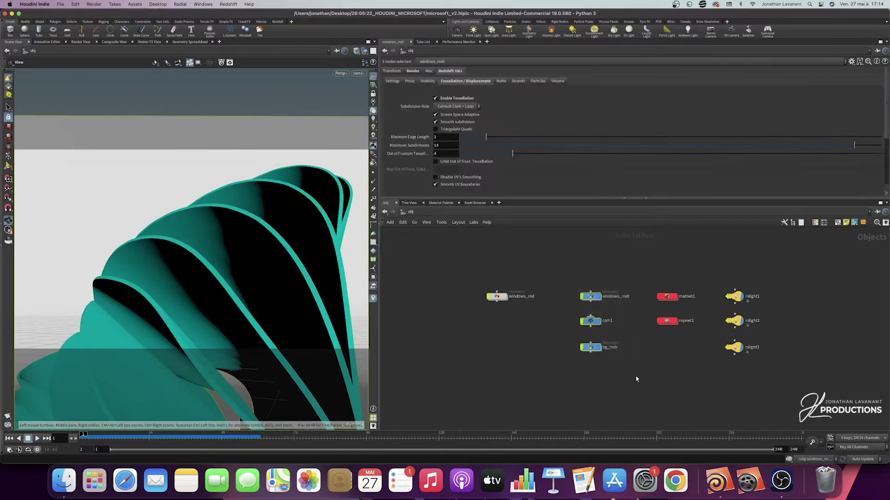
left_click_drag(623, 269, 566, 302)
left_click_drag(630, 316, 564, 332)
left_click_drag(637, 350, 560, 361)
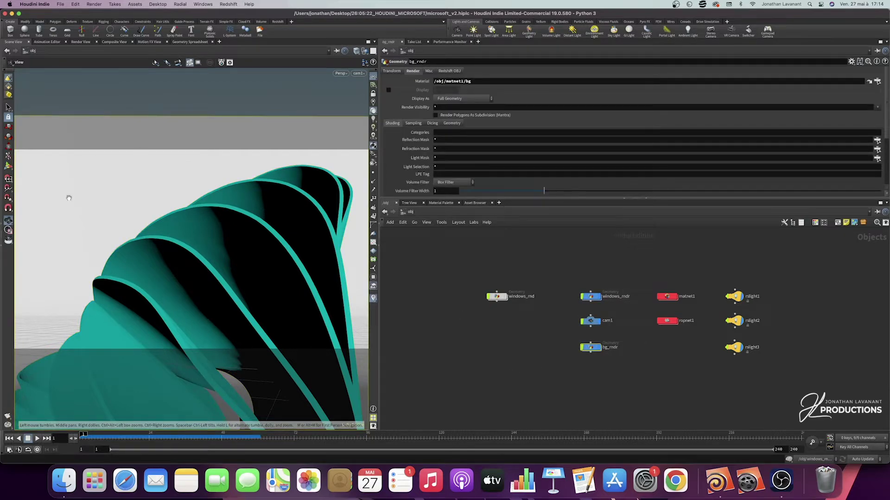
left_click_drag(650, 259, 698, 355)
left_click_drag(710, 274, 646, 307)
left_click_drag(716, 311, 658, 339)
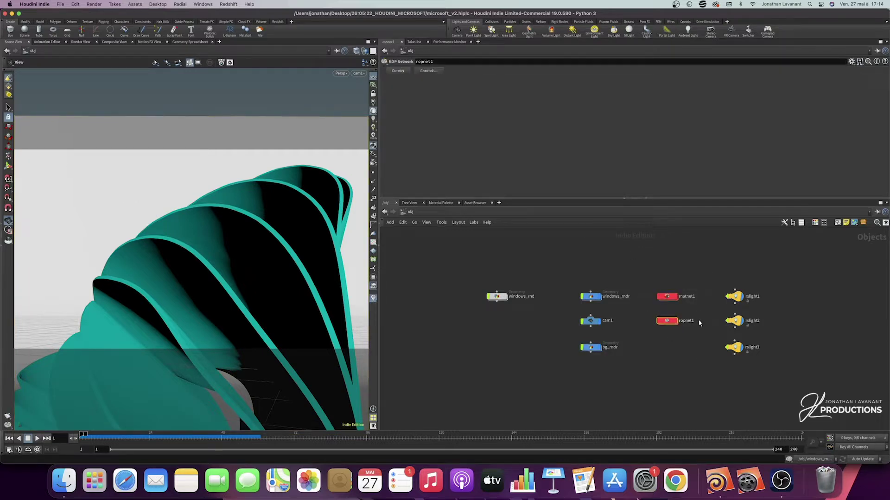
left_click_drag(778, 279, 707, 379)
left_click(660, 372)
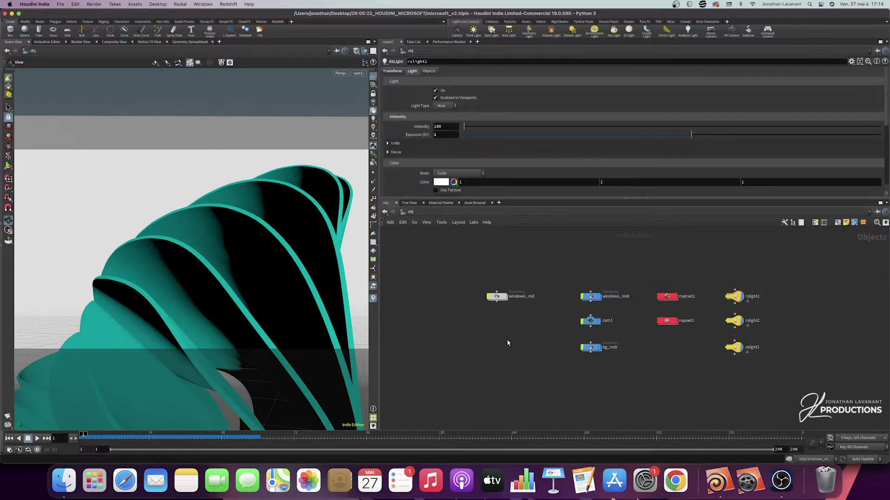
- Add a new Geometry object below windows_rnd at the object level
key("Tab")
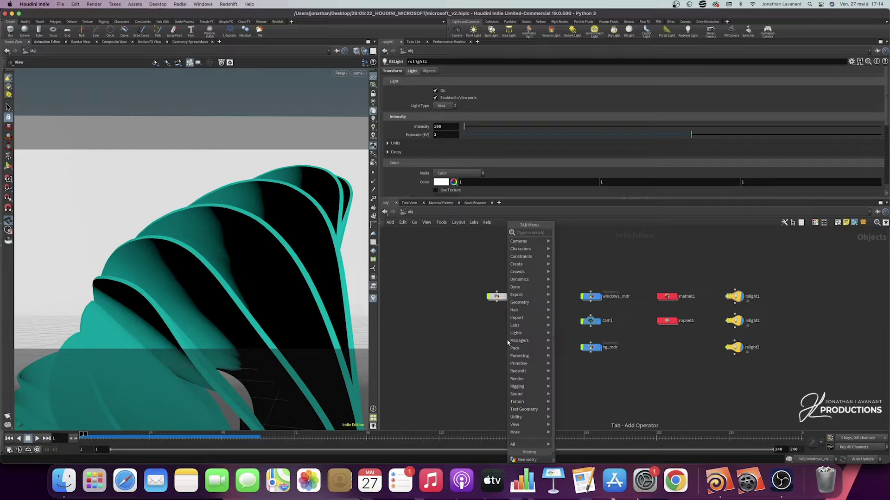
type("geo")
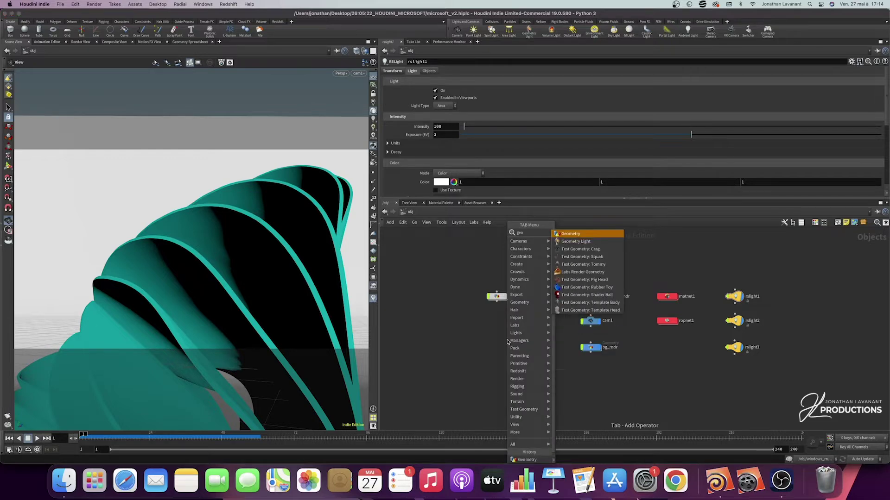
key("Return")
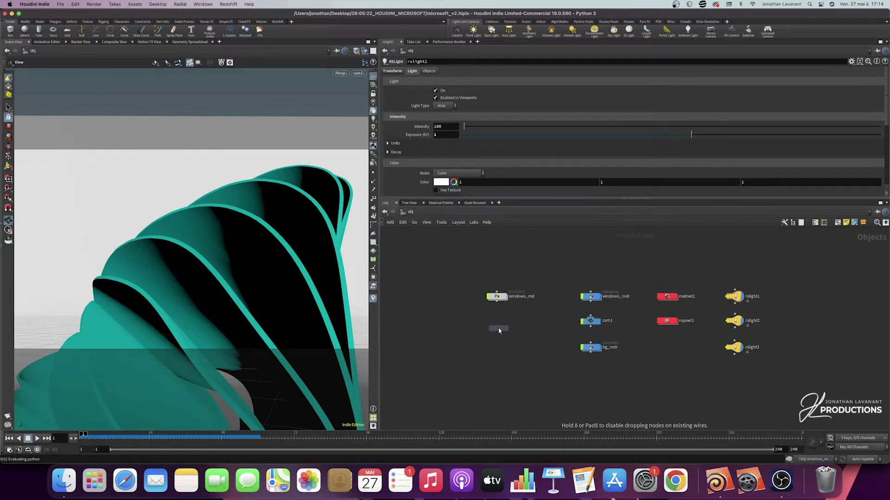
left_click(499, 329)
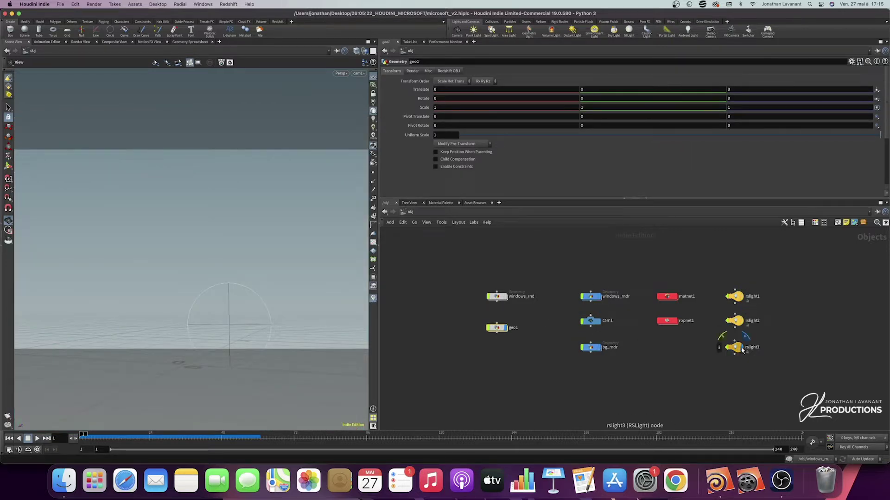
- Inside the new geometry object, create a Circle and set its divisions to 50
double_click(504, 329)
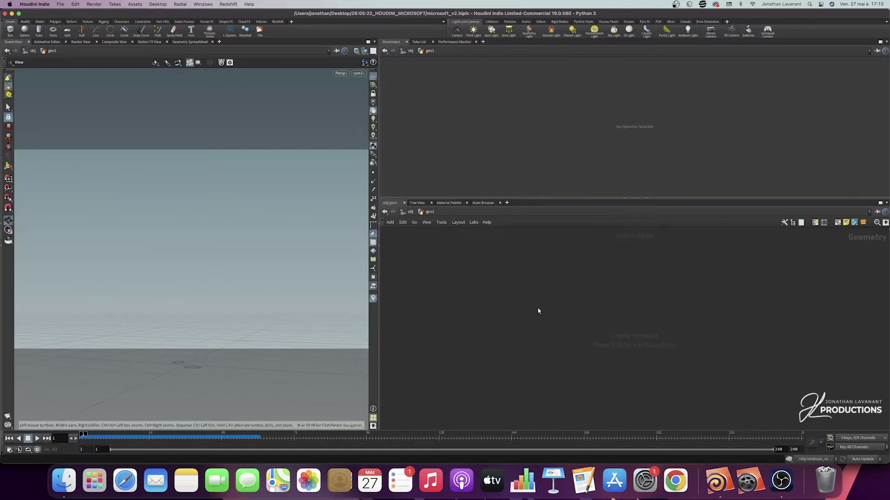
key("Tab")
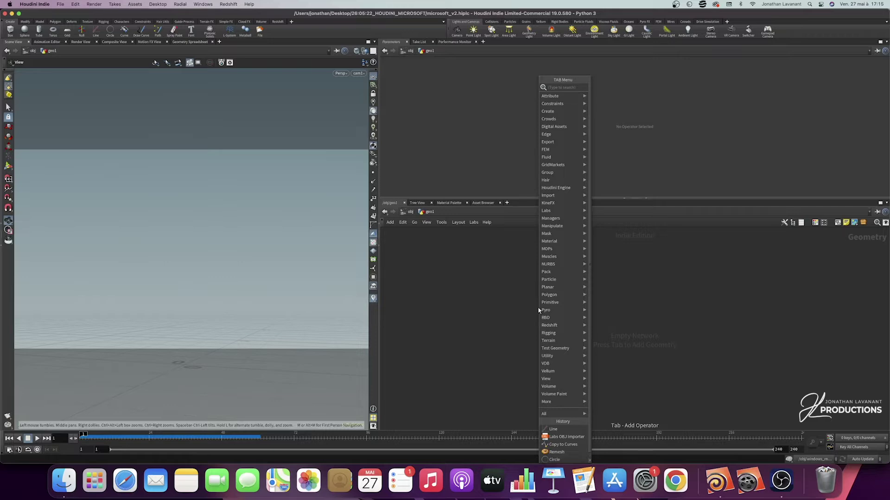
type("cir")
key("Return")
left_click(538, 309)
left_click_drag(286, 234, 240, 259)
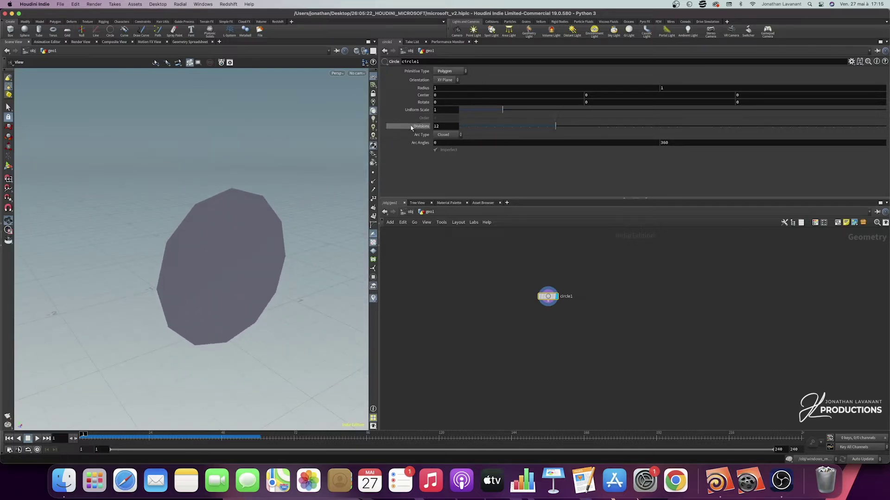
left_click_drag(411, 128, 878, 135)
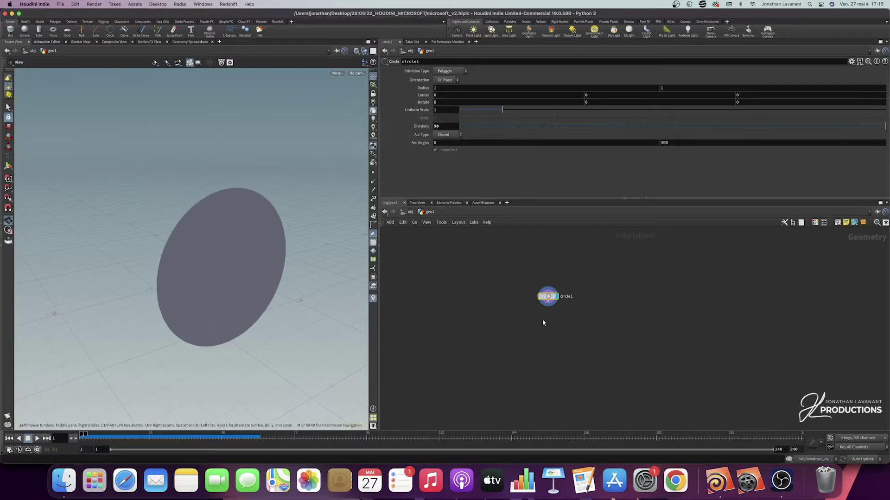
- Add a Remesh node fed by the circle and display its result
key("Tab")
type("resm")
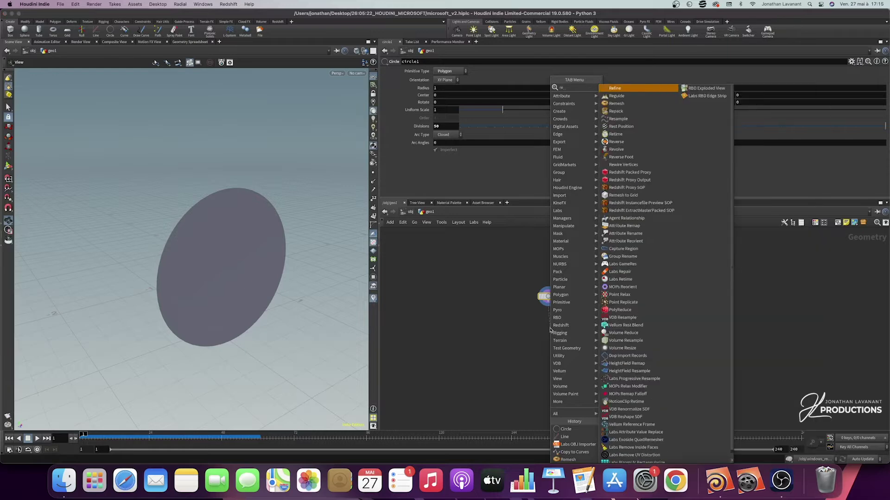
key("BackSpace")
key("BackSpace")
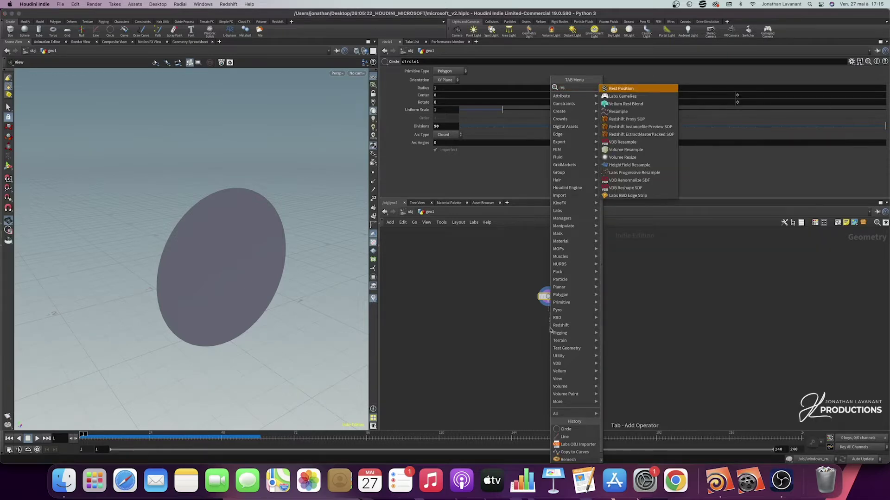
type("mesh")
key("Return")
left_click(551, 330)
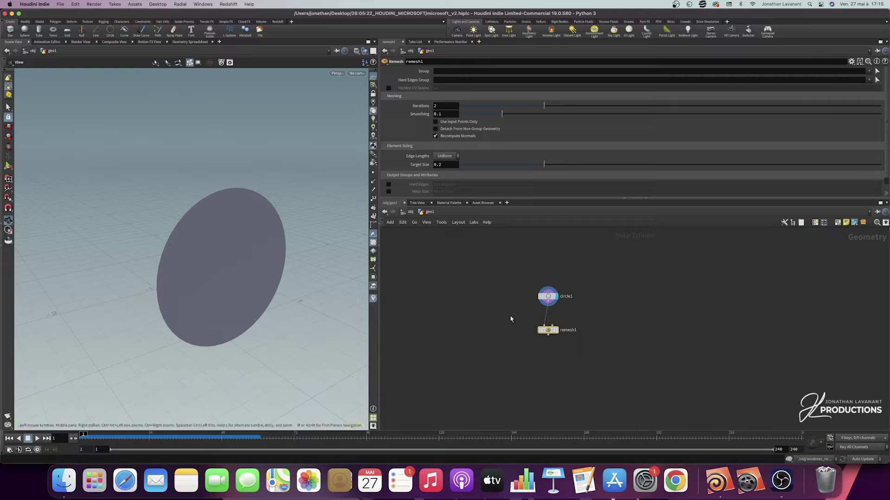
left_click(555, 330)
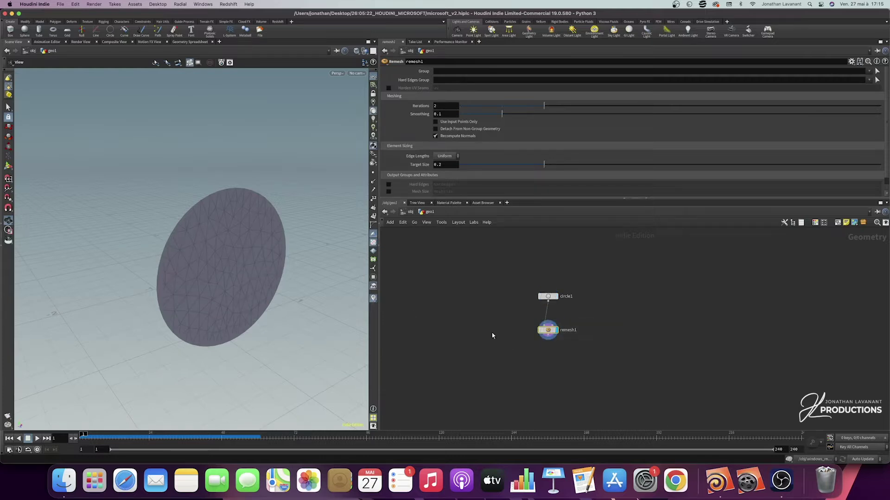
- Set the Remesh target size to 0.05 and check the denser mesh on the disc
double_click(446, 164)
type("05")
key("Return")
scroll(199, 257, "up", 2)
mouse_move(200, 257)
left_mouse_down()
mouse_move(303, 253)
mouse_move(137, 258)
mouse_move(196, 272)
mouse_move(163, 262)
mouse_move(192, 260)
left_mouse_up()
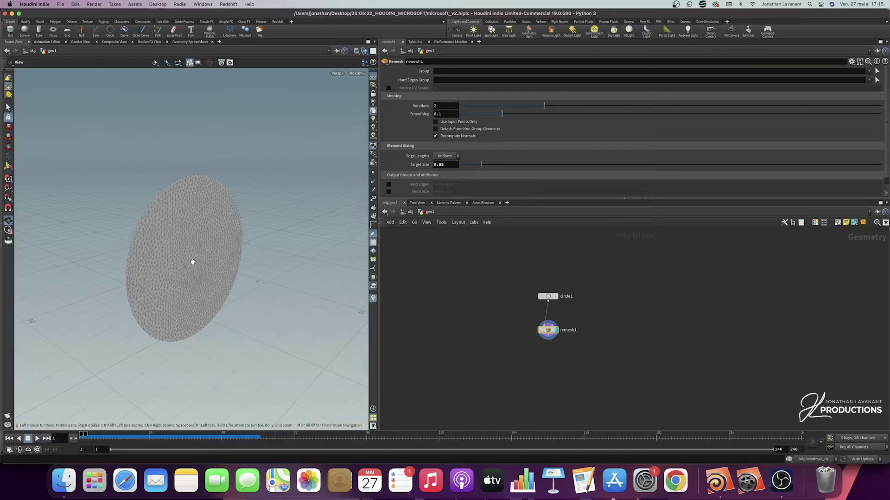
left_click_drag(177, 260, 204, 262)
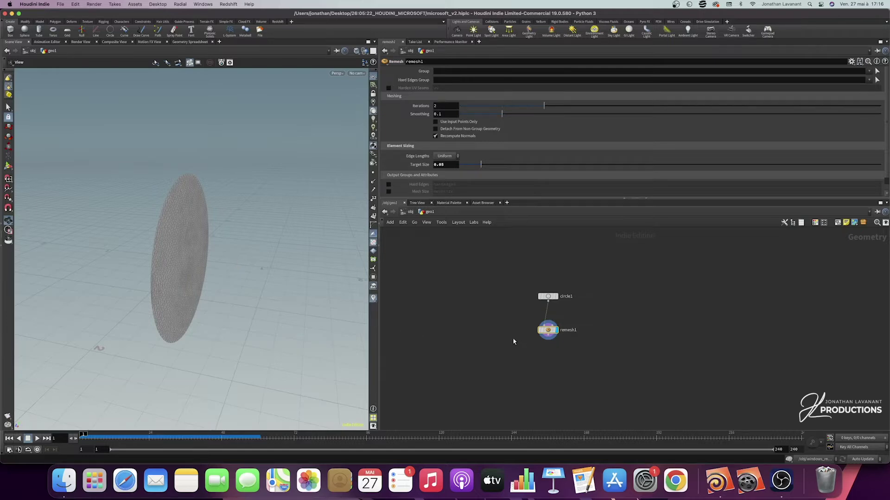
- Add a Copy to Points node below the Remesh, with the remeshed circle feeding its first input
left_click(548, 339)
key("Tab")
type("copy")
key("Return")
left_click(545, 349)
left_click_drag(546, 350, 548, 362)
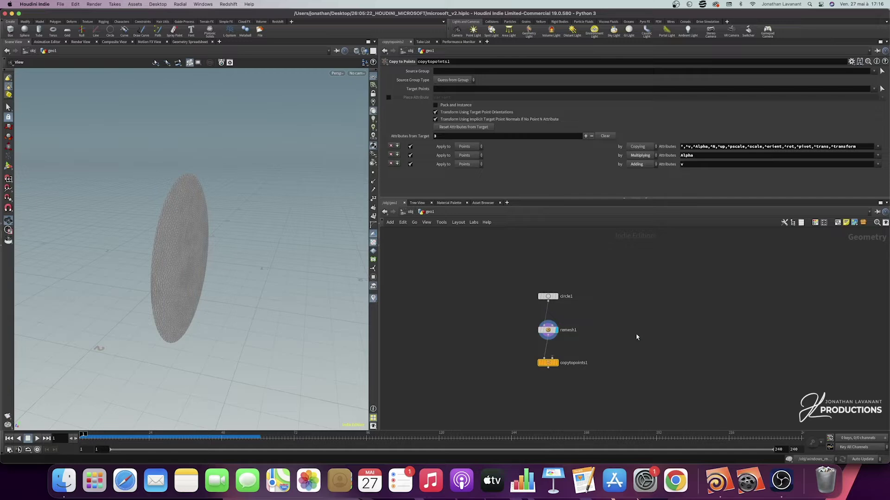
- Add a Line node beside the circle, connect it to the second input of Copy to Points, and center that node between both branches
key("Tab")
type("box")
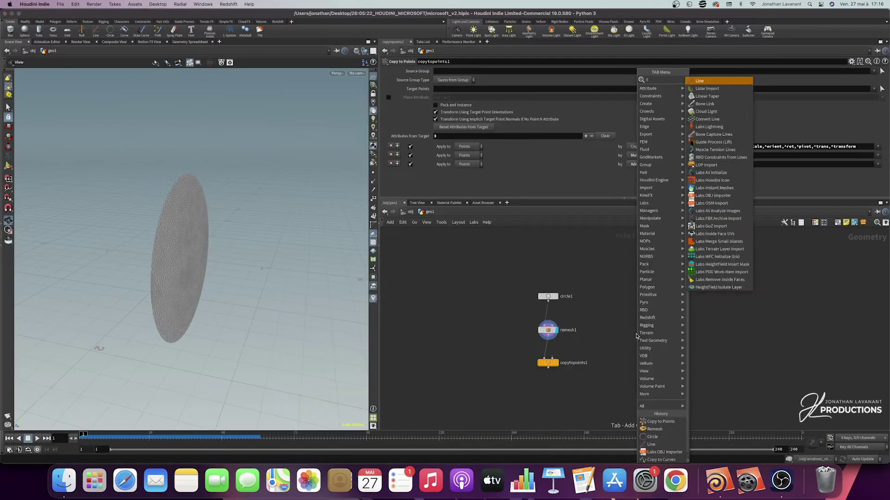
key("Return")
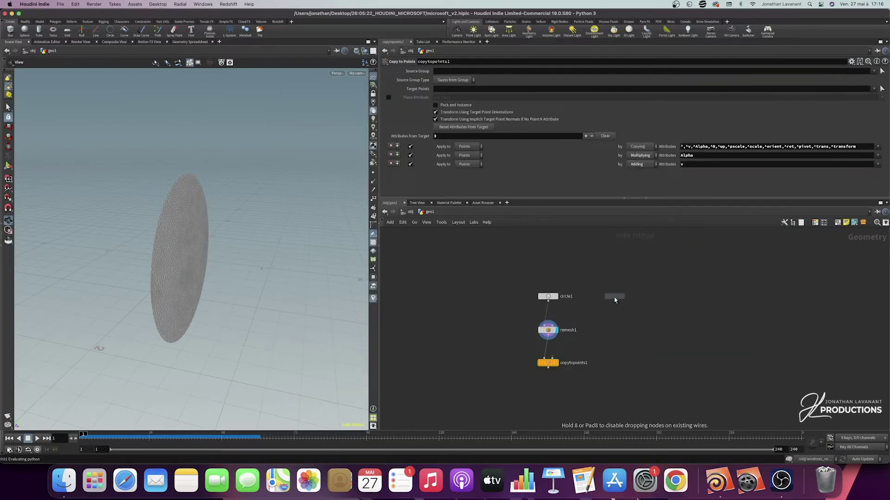
left_click(613, 296)
key("shift+s")
left_click_drag(548, 364, 587, 363)
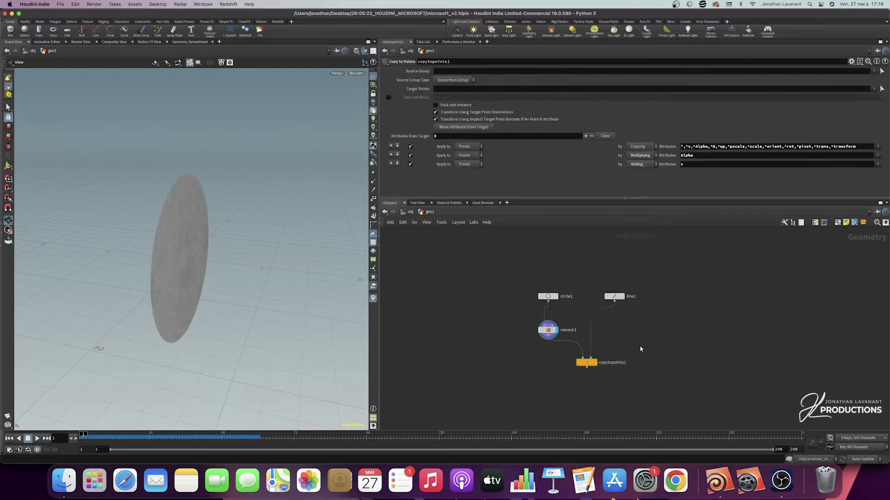
- Display the line and set its direction to 0, 0, 1 so that it runs along Z
left_click(614, 296)
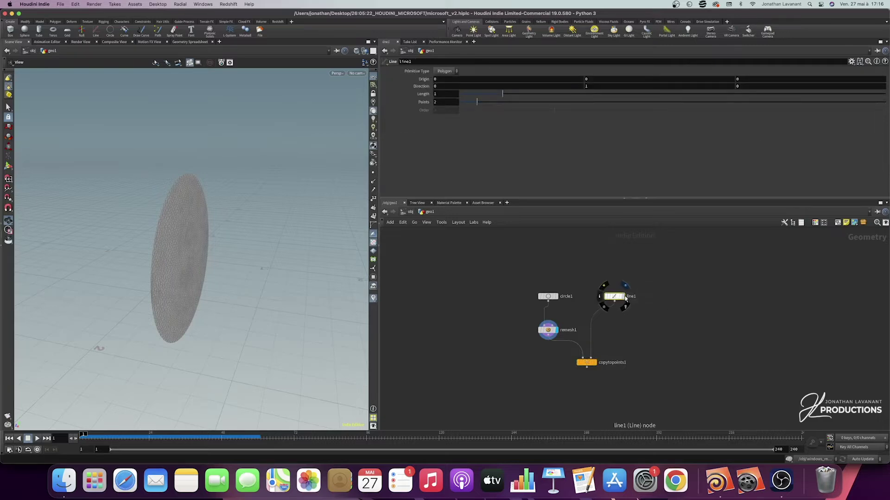
left_click(622, 296)
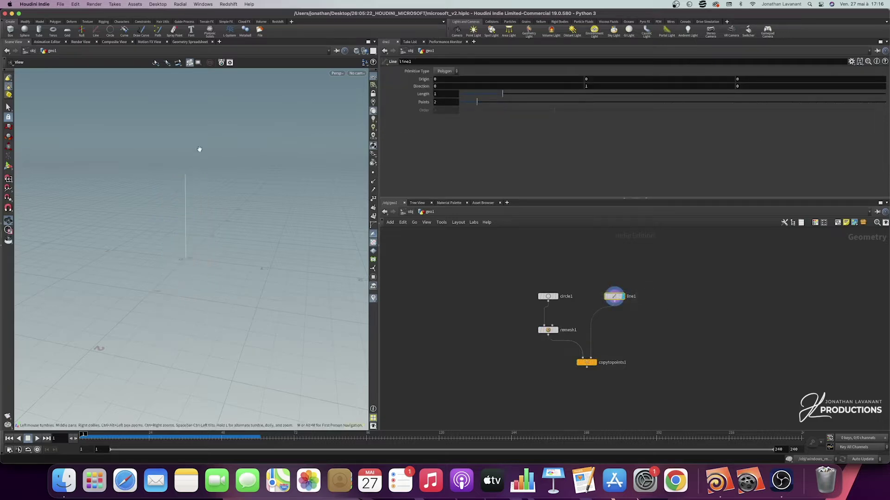
left_click(590, 86)
type("0")
key("Tab")
type("1")
key("Return")
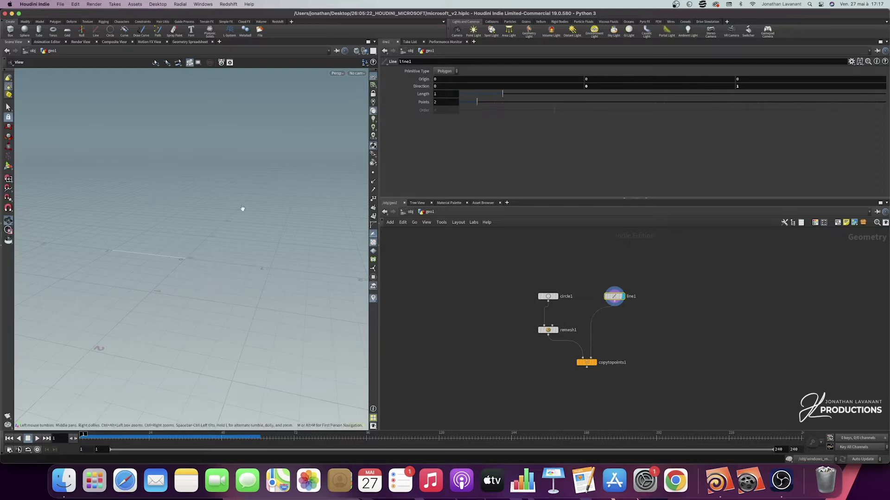
right_click(423, 96)
left_click(448, 145)
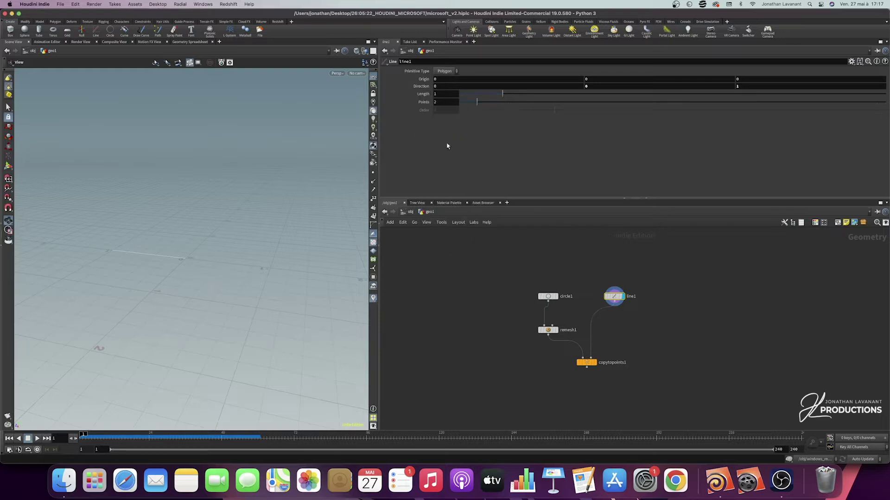
- Reference the line's length in its Z origin with the expression -ch("dist")/2 to keep it centered
right_click(745, 79)
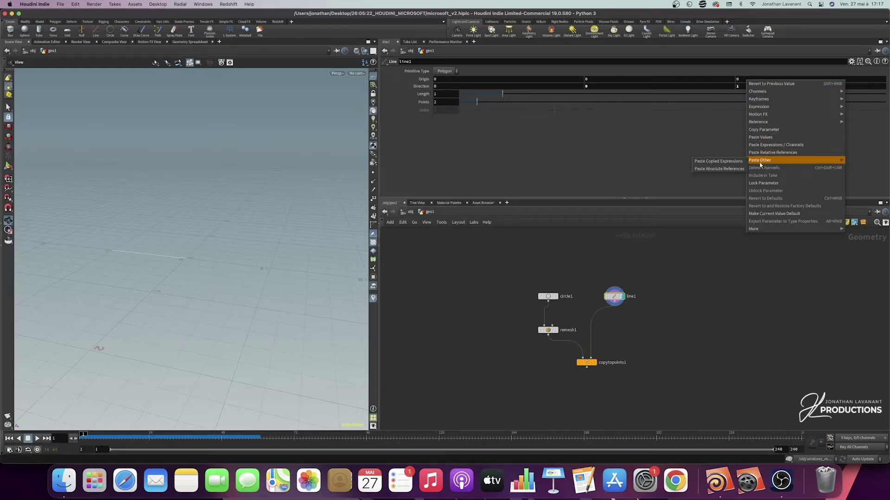
left_click(763, 155)
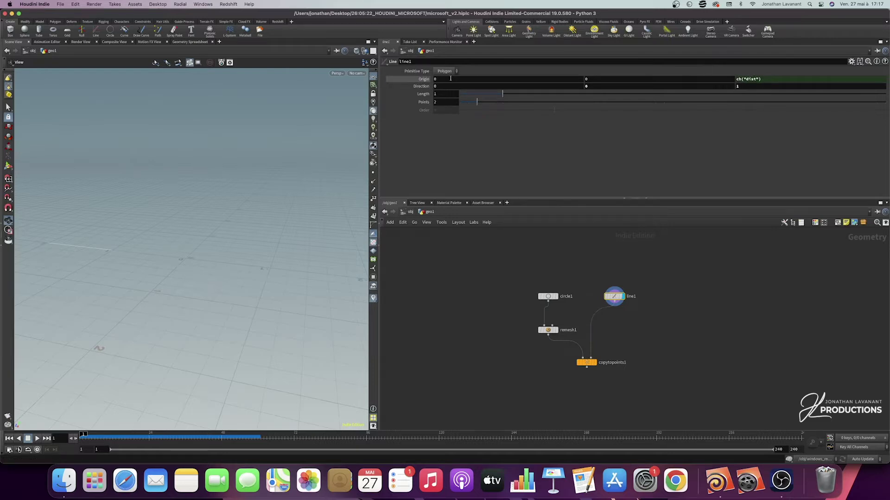
left_click(768, 81)
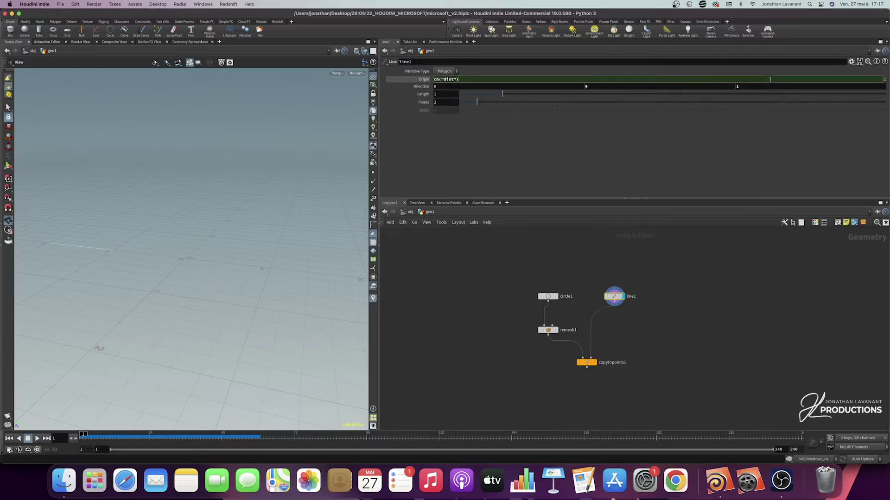
type("/2")
key("Return")
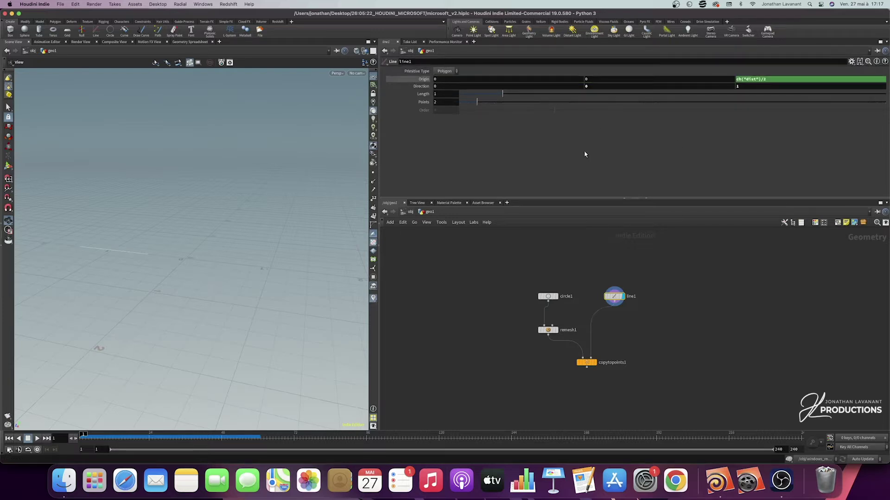
left_click(739, 79)
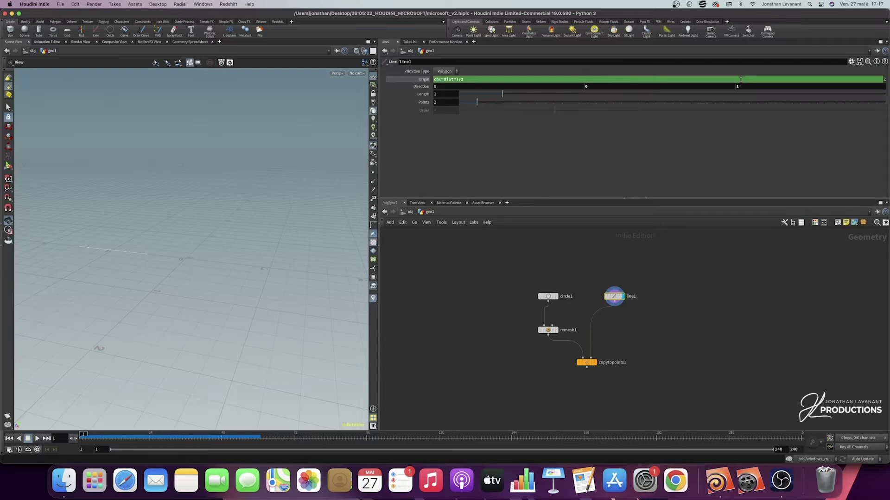
type("-")
key("Return")
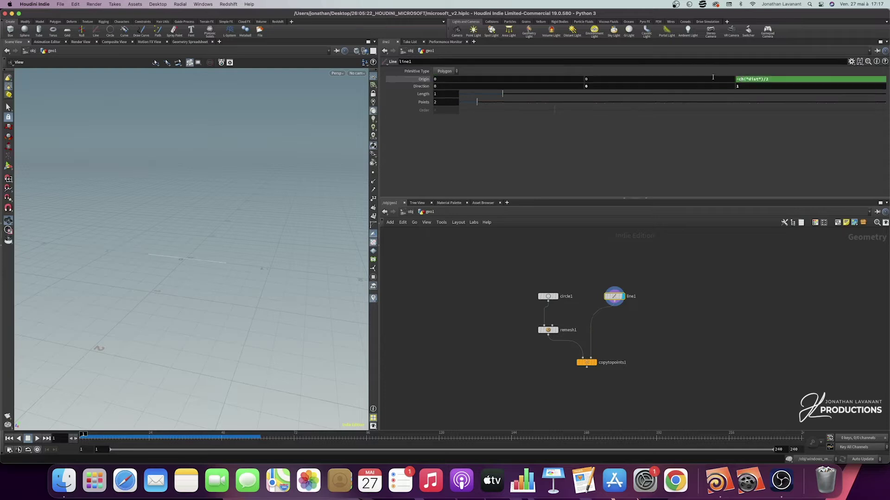
- Try a longer line to test the centering, and set its length to 0.5
left_click_drag(502, 94, 526, 94)
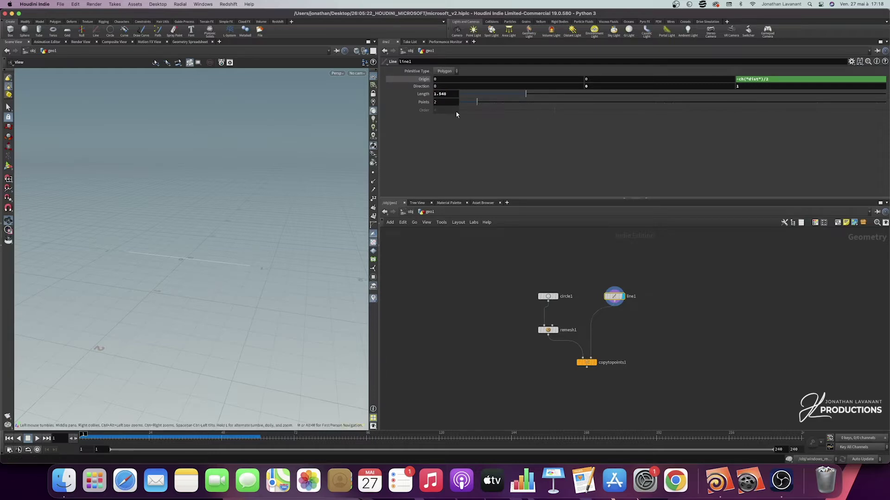
left_click_drag(448, 94, 420, 96)
type("0")
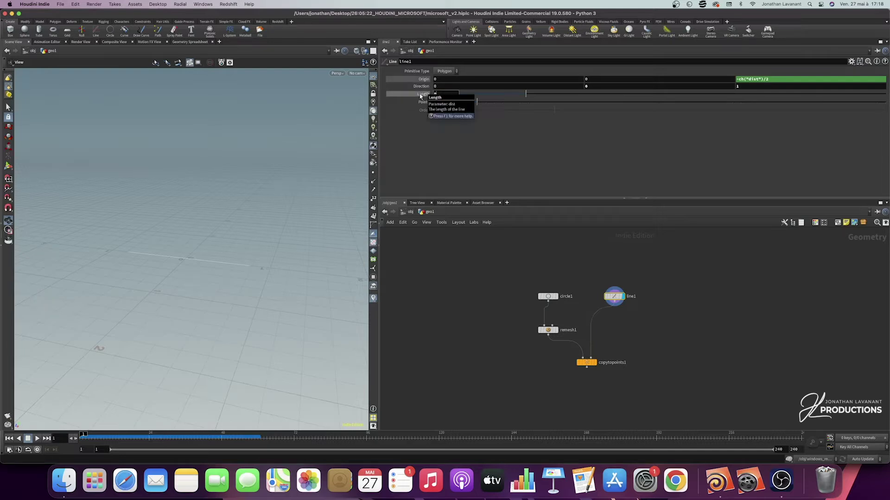
type(".5")
key("Return")
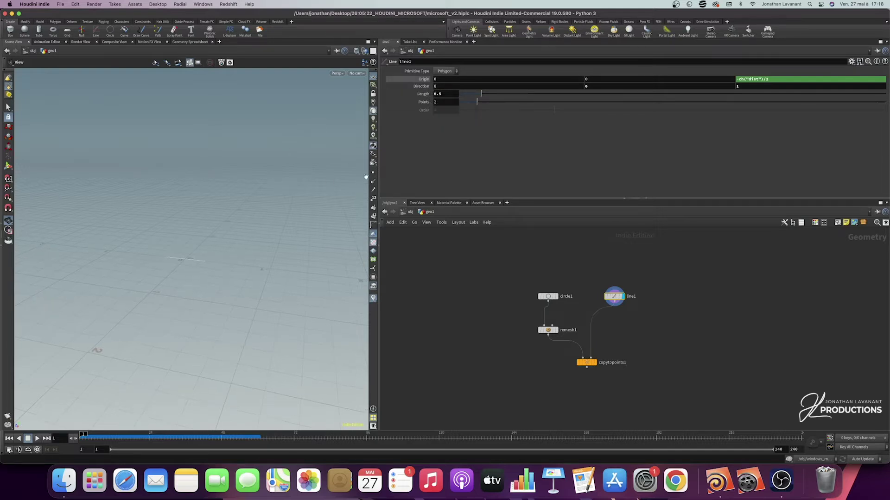
- Show point markers in the viewport and set the line's number of points to 12
left_click_drag(177, 253, 186, 248)
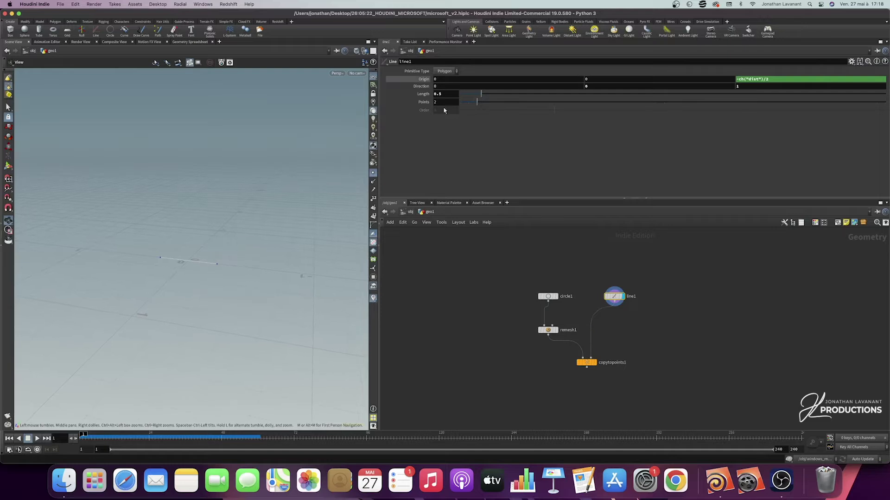
left_click_drag(444, 103, 424, 107)
type("12")
key("Return")
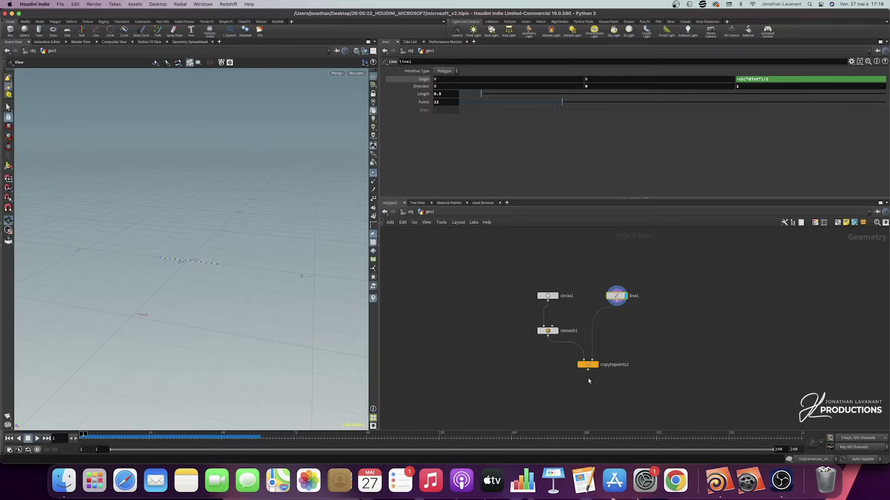
- Display the Copy to Points result and hide the point markers to inspect the stacked discs
left_click(594, 364)
scroll(227, 232, "down", 5)
left_click(373, 173)
left_click_drag(259, 203, 185, 205)
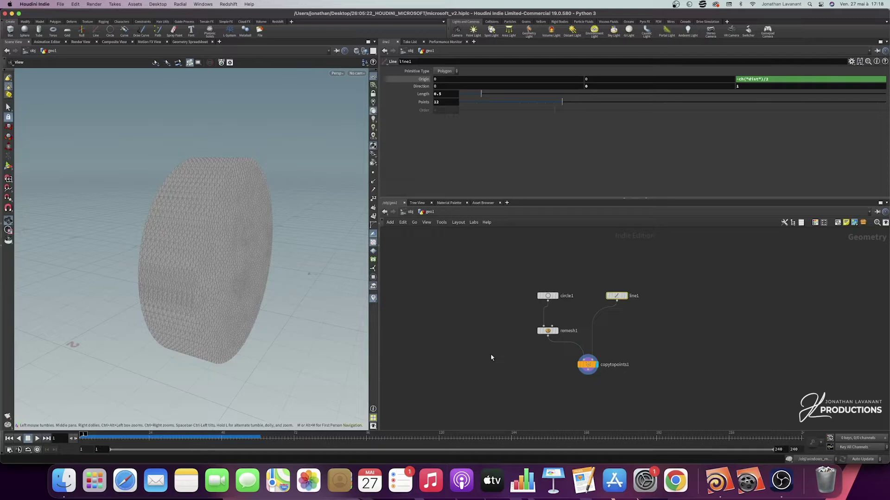
- Add a Color node fed by Copy to Points, display it, and rename it viz
left_click(589, 374)
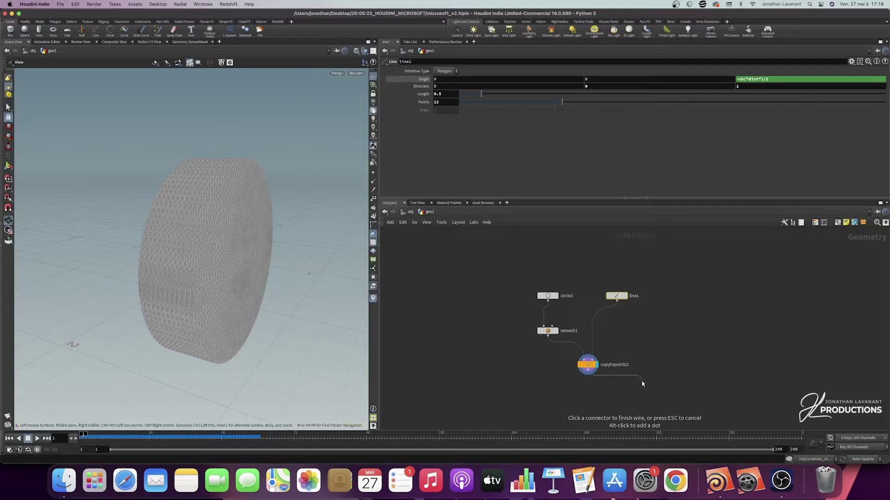
left_click(643, 384)
type("col")
key("Return")
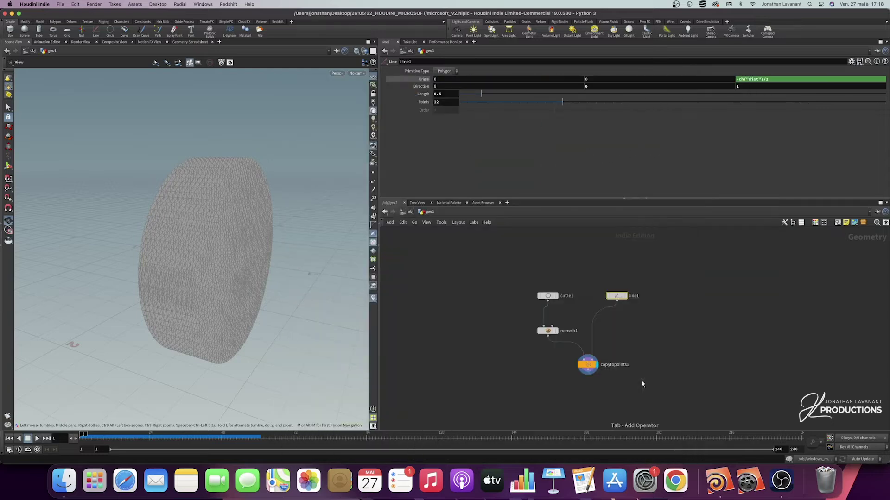
left_click(661, 384)
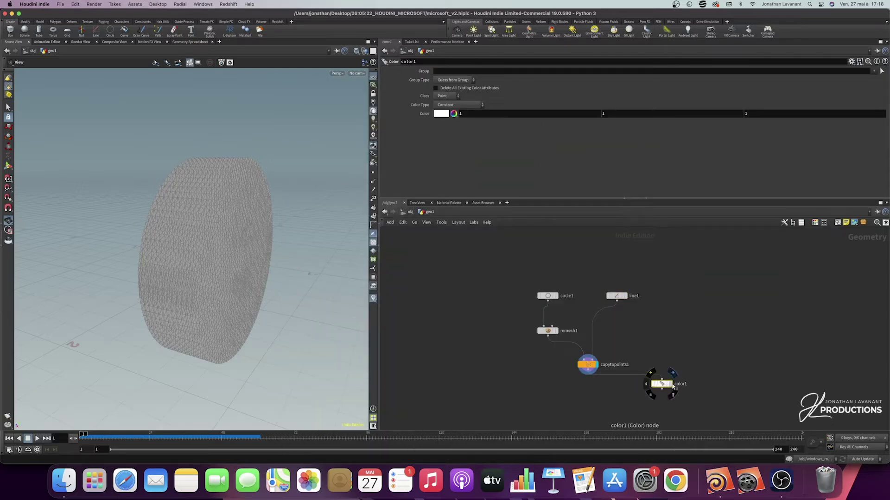
left_click(672, 386)
double_click(680, 384)
type("viz")
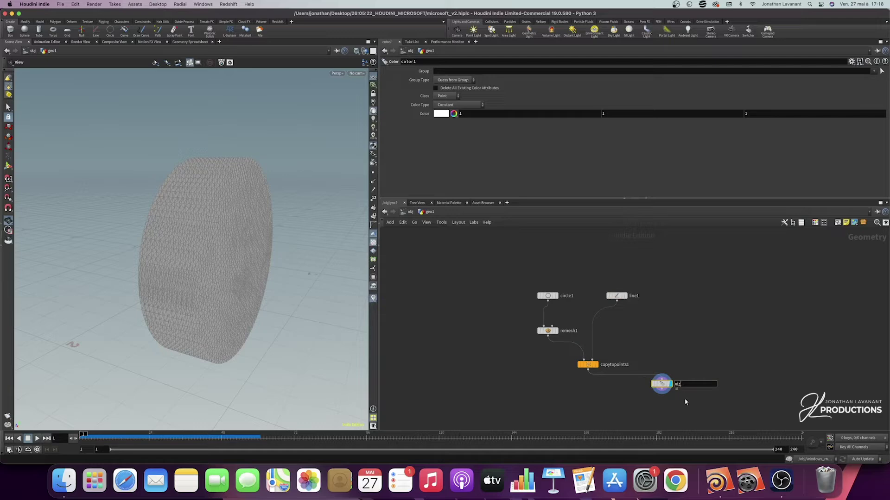
key("Return")
- Set the viz node's color to a dark red swatch with values 0.3, 0.075, 0.075
left_click(440, 113)
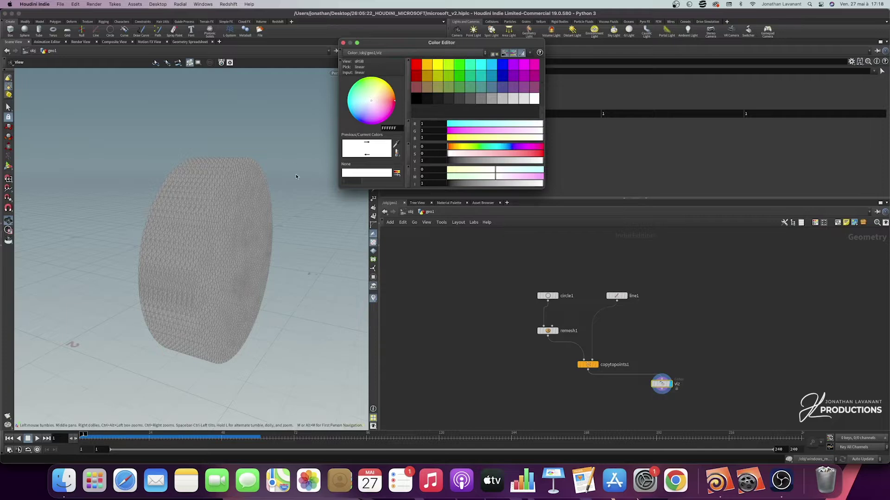
left_click(417, 87)
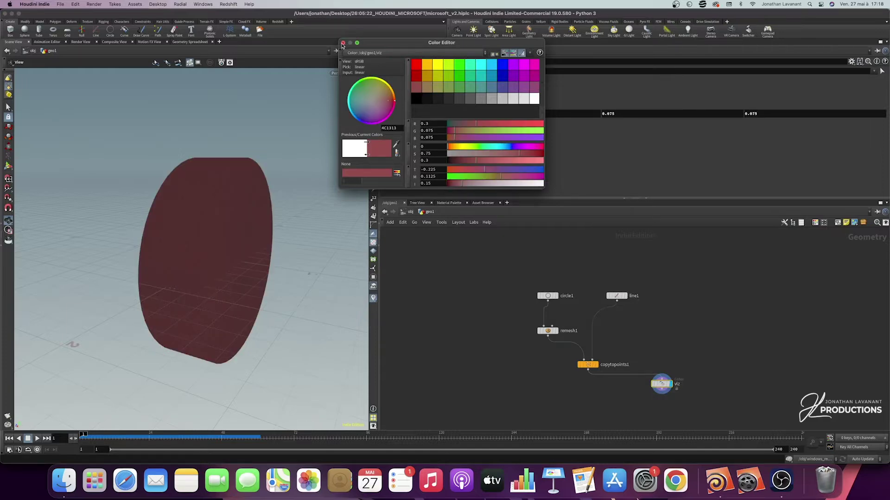
left_click(343, 42)
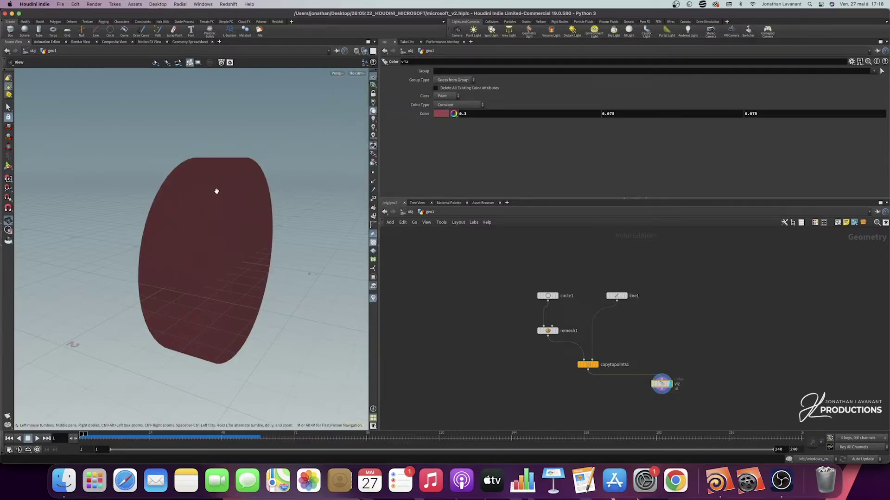
left_click(588, 365)
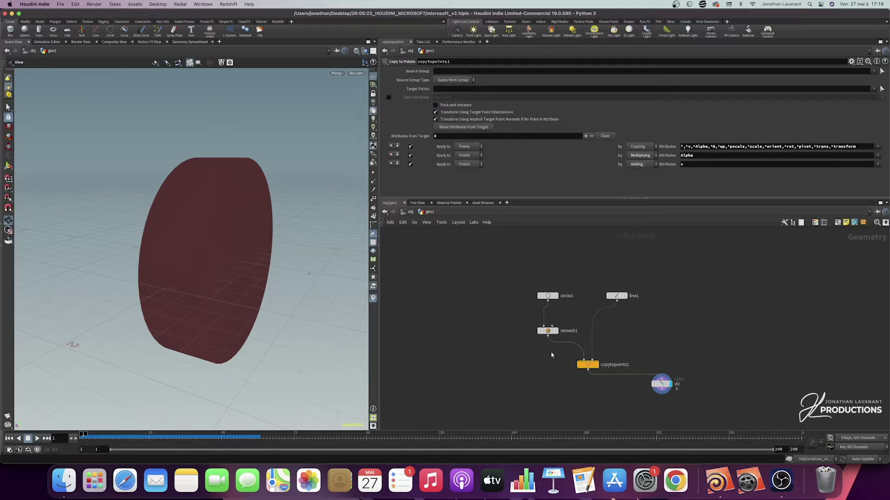
left_click(661, 384)
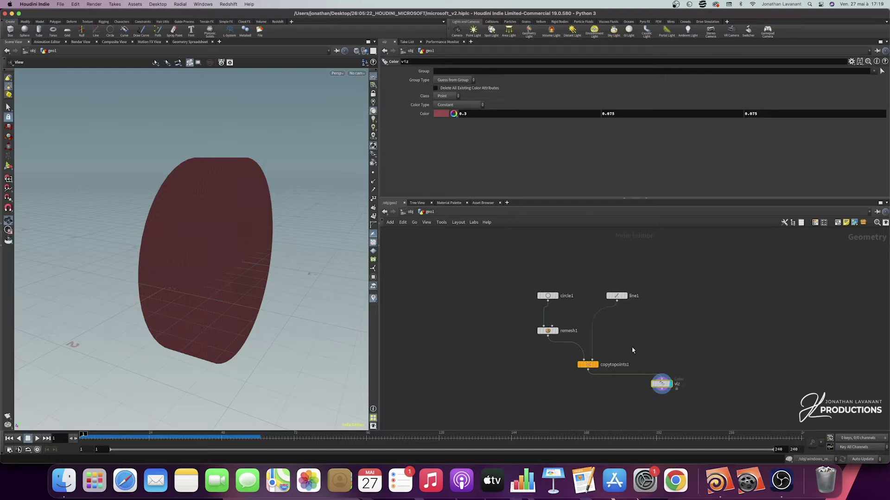
- Add a Point VOP below the line, wiring the line into its first input and its output into the second input of Copy to Points
key("Tab")
type("poi")
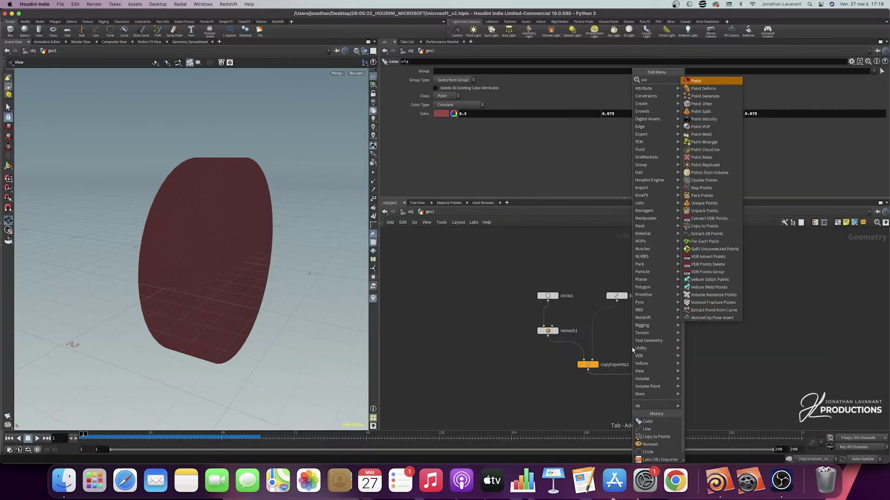
type("t")
key("BackSpace")
type("nt vop")
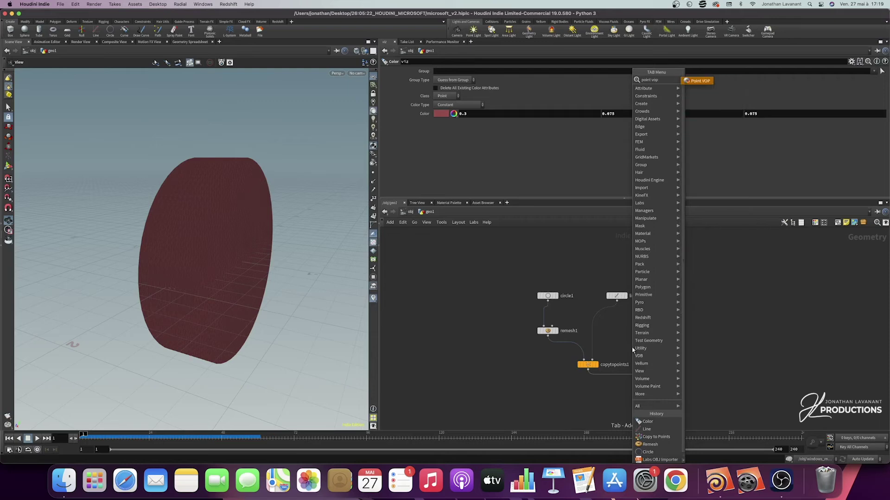
key("Return")
left_click(615, 332)
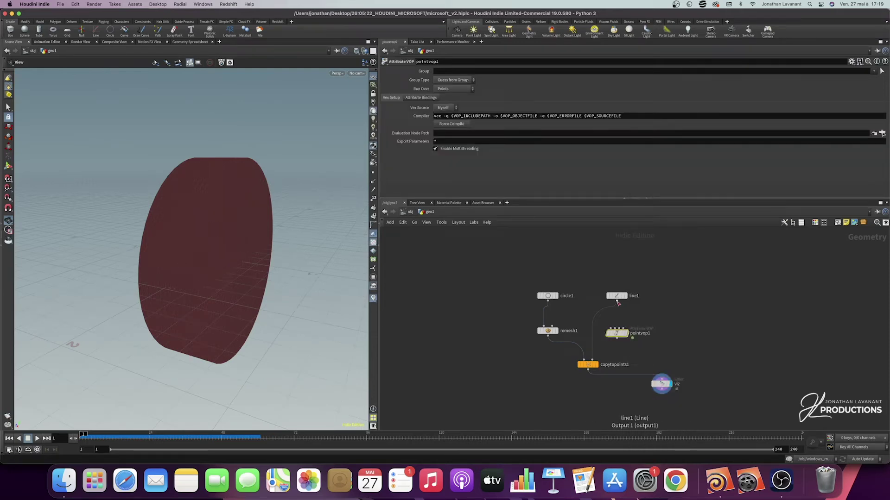
left_click_drag(617, 301, 610, 331)
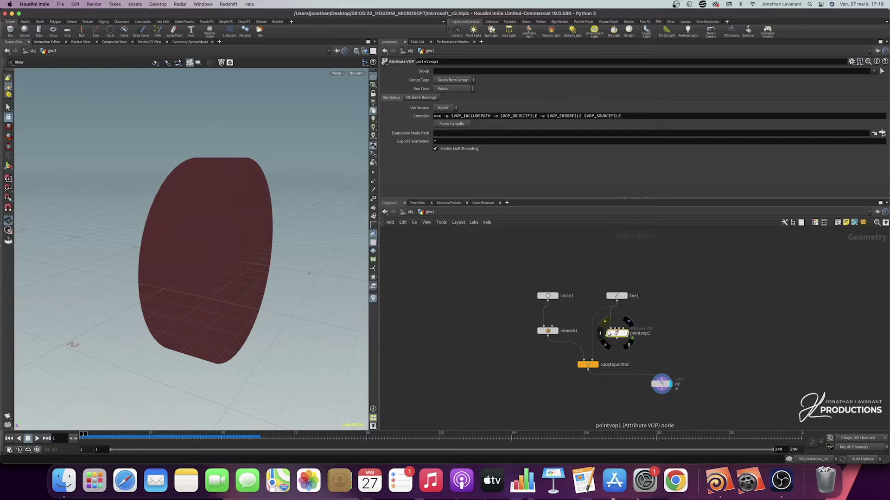
left_click_drag(617, 338, 591, 360)
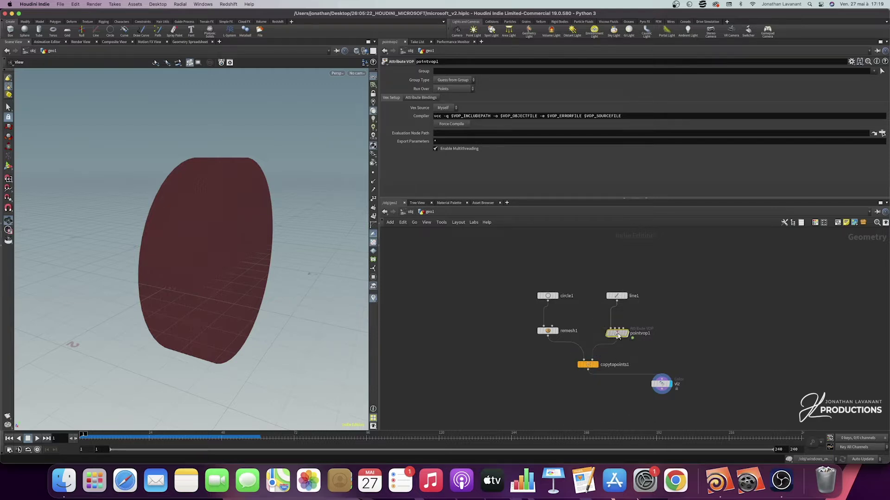
- Go inside the Point VOP and move its global parameters node farther from the output node
mouse_move(617, 335)
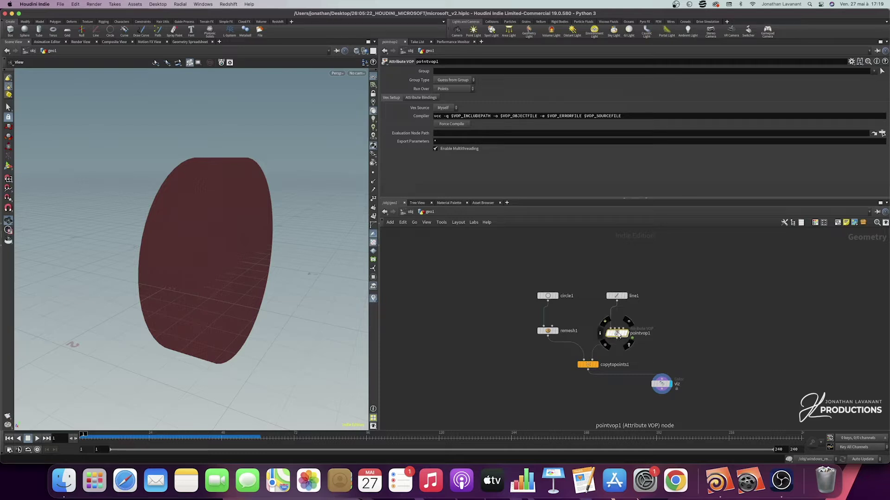
double_click(617, 333)
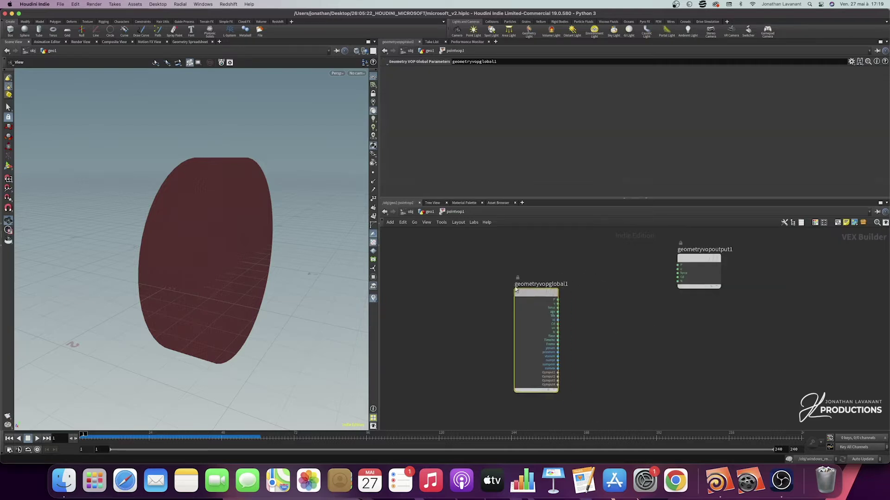
left_click_drag(458, 272, 447, 263)
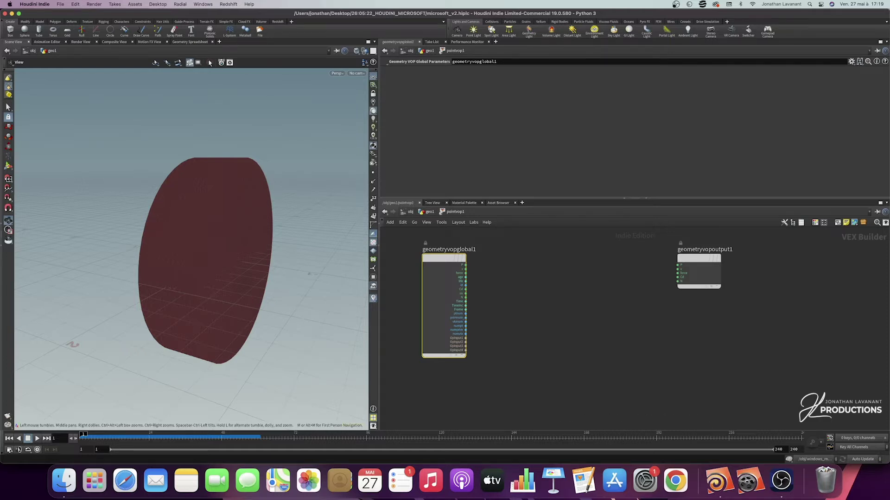
- Examine the line's point numbers in the Geometry Spreadsheet and return to the 3D view
left_click(189, 42)
left_click(76, 62)
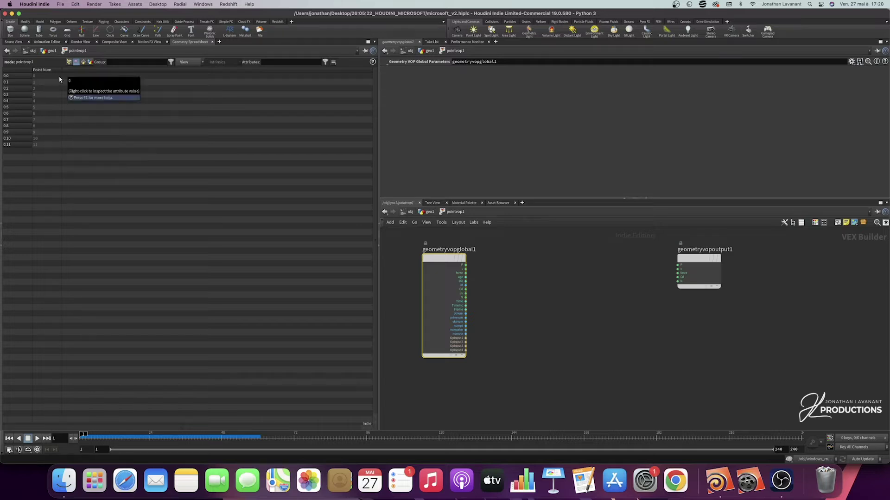
left_click(14, 41)
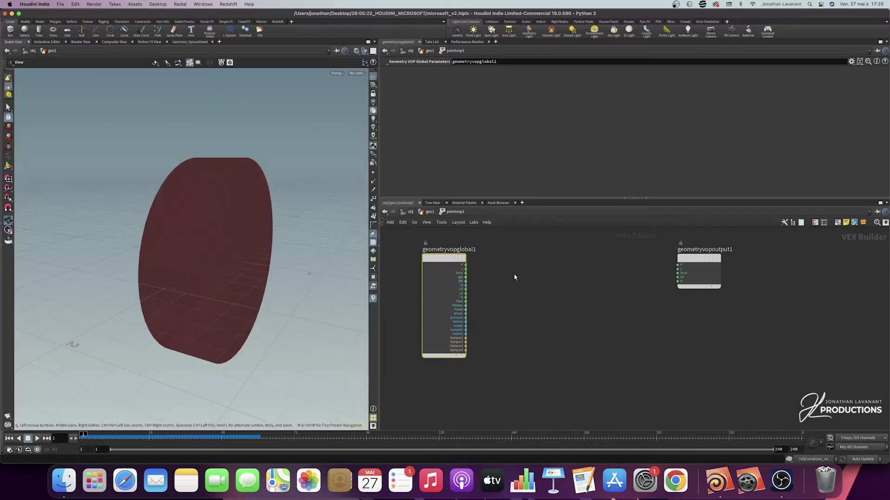
- Add a Bind Export node fed by the ptnum output of the global parameters node
left_click(465, 314)
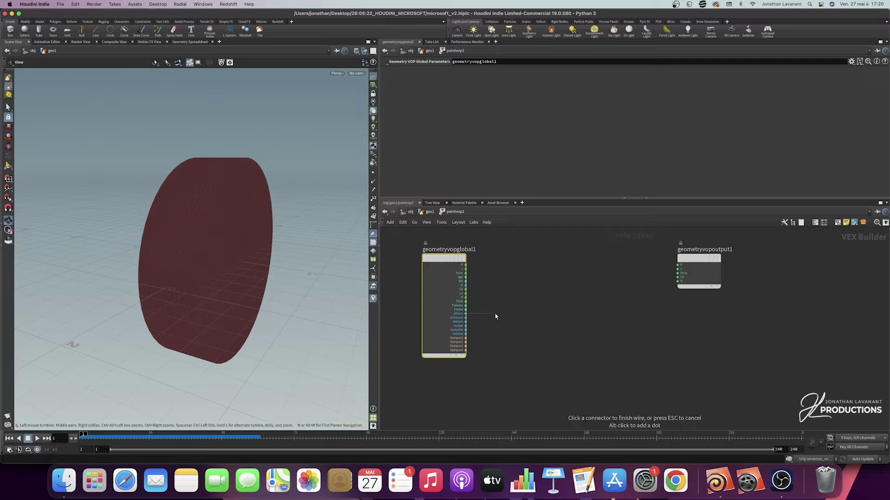
key("Tab")
type("bind e")
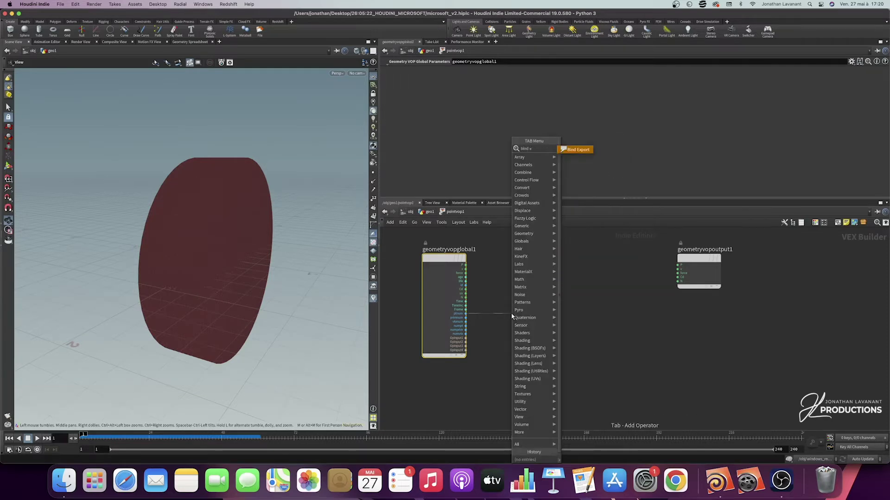
key("Return")
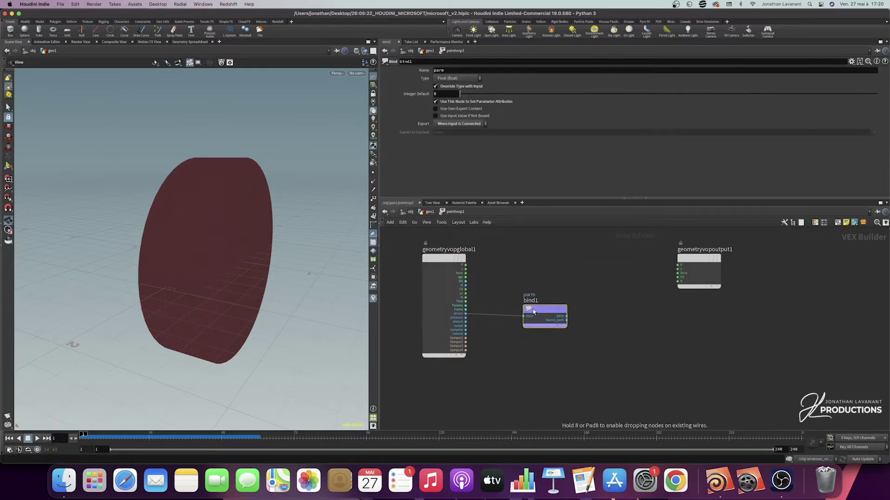
left_click(536, 310)
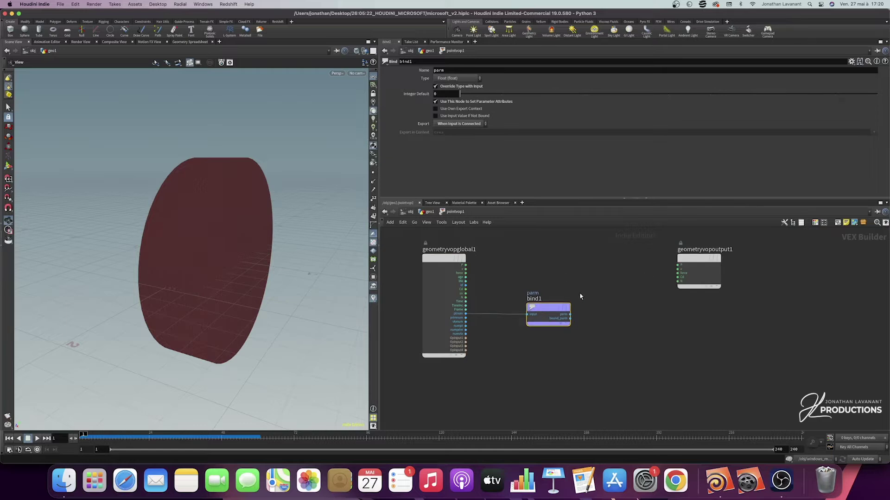
- Name the Bind Export node's exported attribute id_cloth
double_click(454, 70)
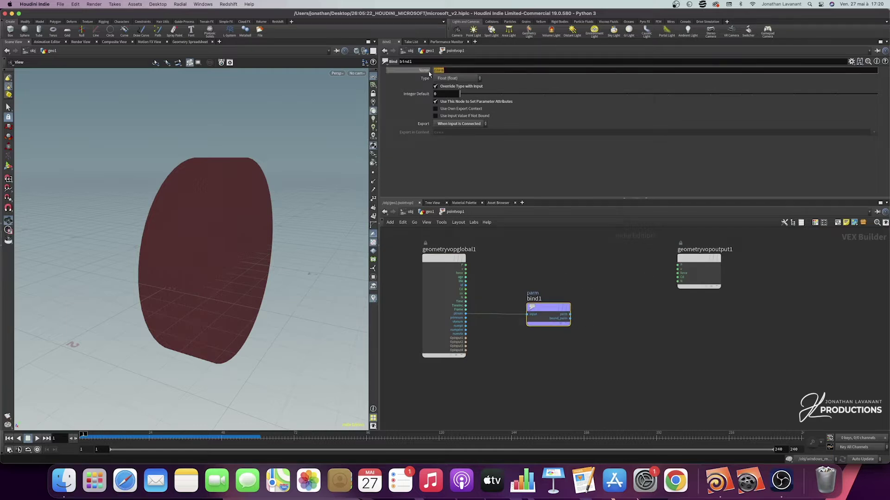
type("id")
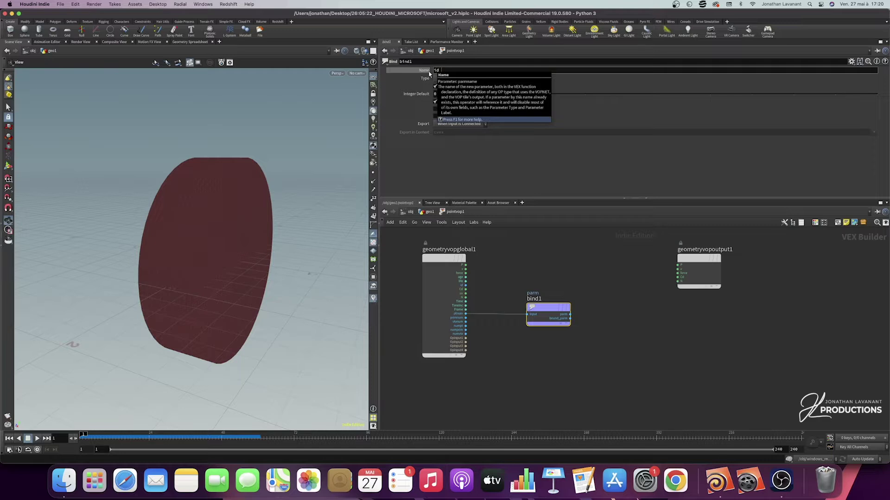
type(" cloht")
key("BackSpace")
key("BackSpace")
type("th")
key("Return")
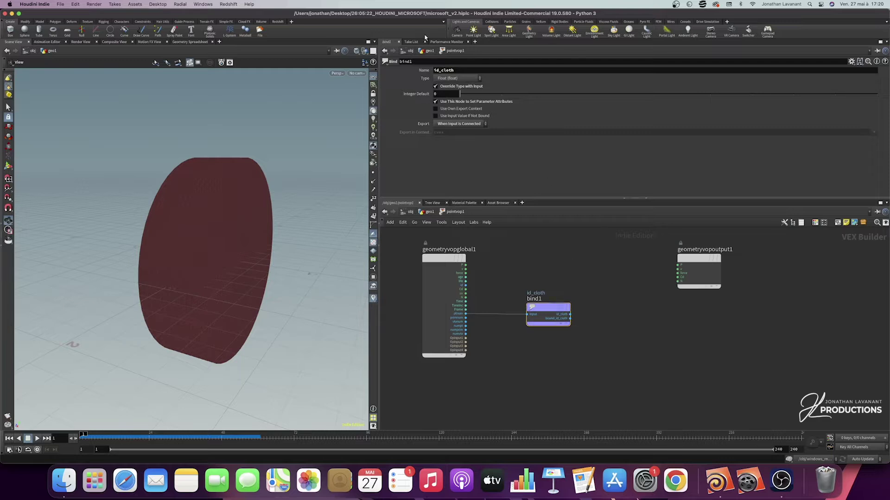
- Back at the geometry level, set the viz Color node to Random from Attribute, using the id_cloth attribute
double_click(461, 71)
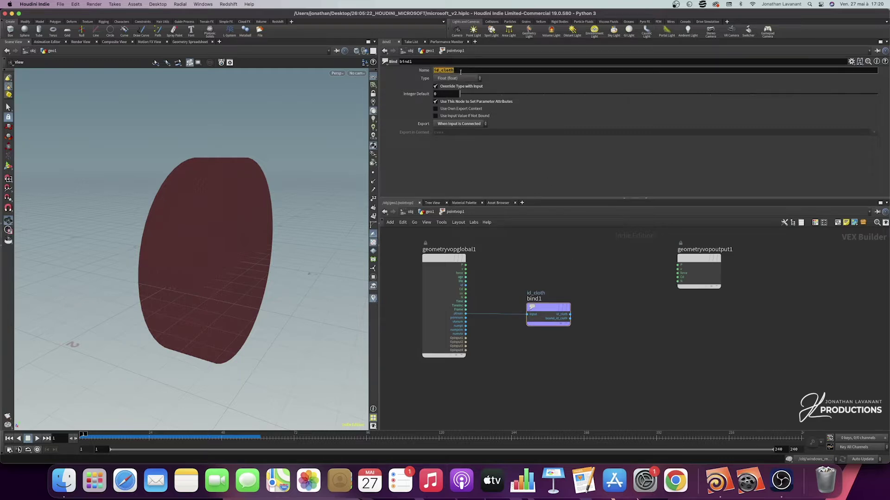
left_click(430, 212)
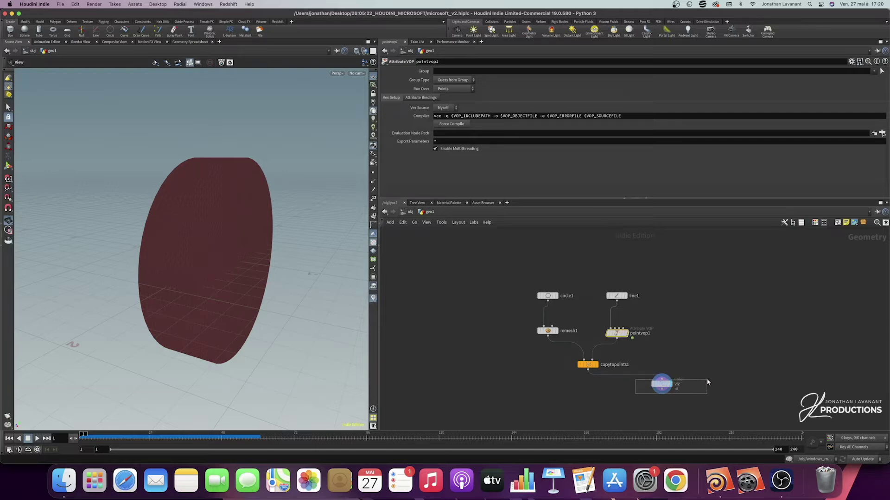
left_click(662, 384)
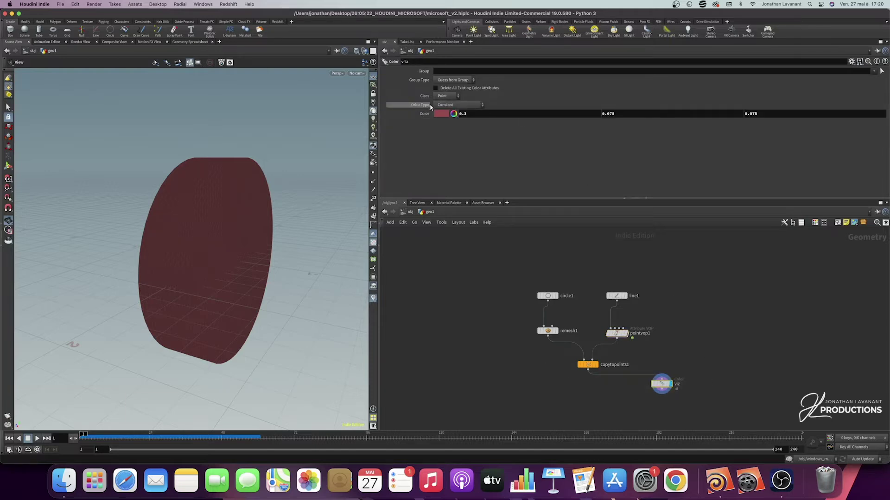
left_click(455, 106)
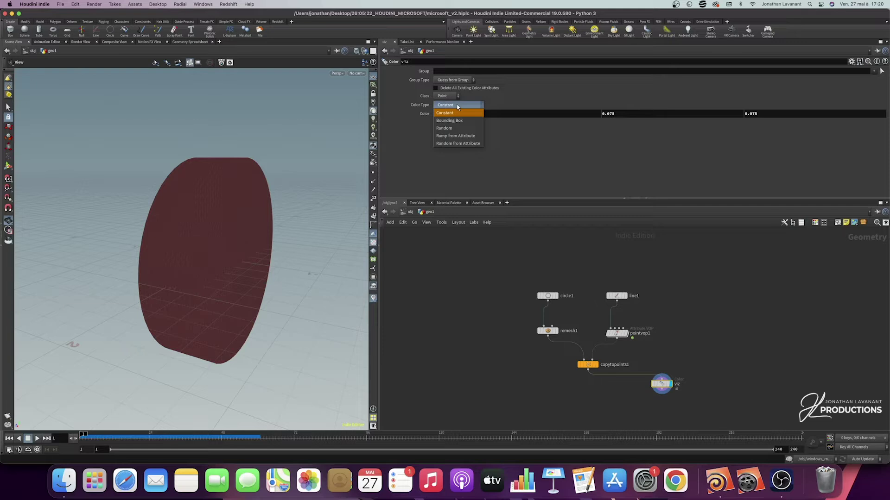
left_click(458, 144)
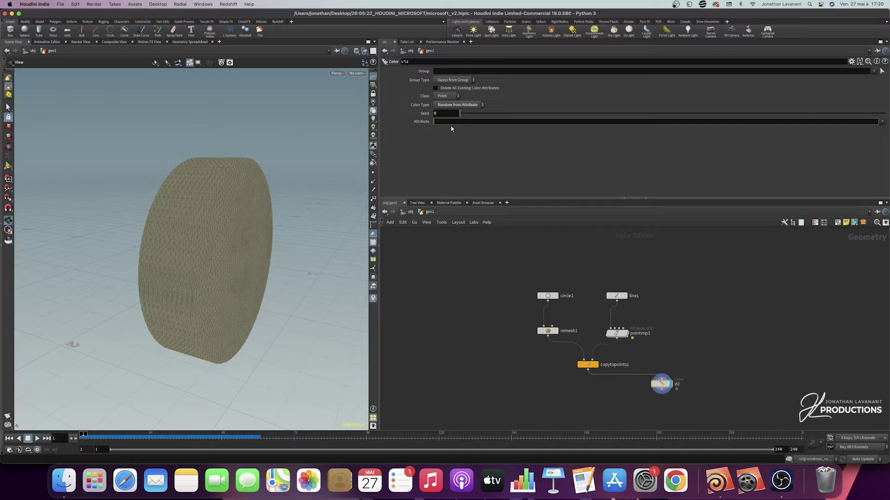
left_click(448, 122)
key("super+v")
key("Return")
left_click_drag(228, 208, 175, 204)
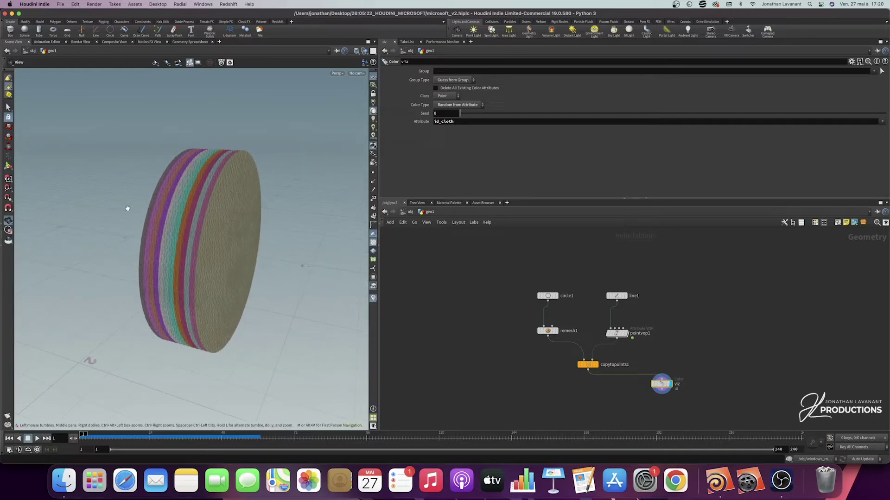
- Switch the viz node's color type to Ramp from Attribute and set the range maximum to 11
left_click(462, 107)
left_click(457, 137)
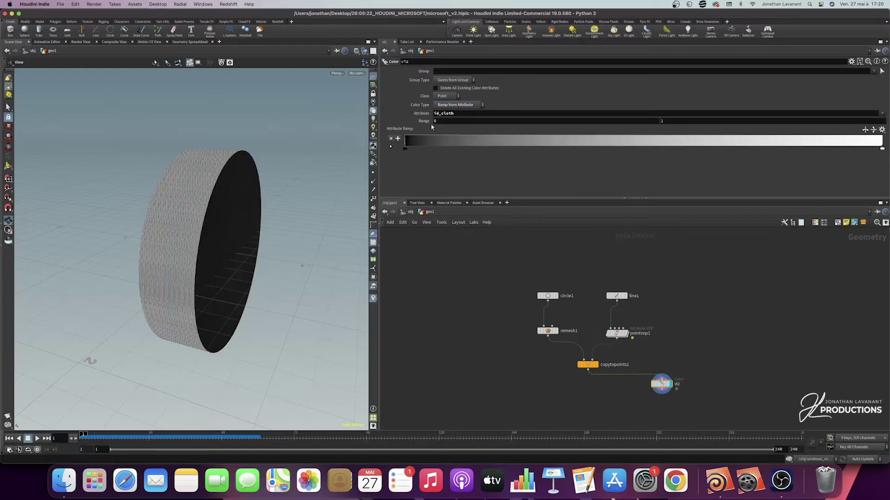
double_click(468, 113)
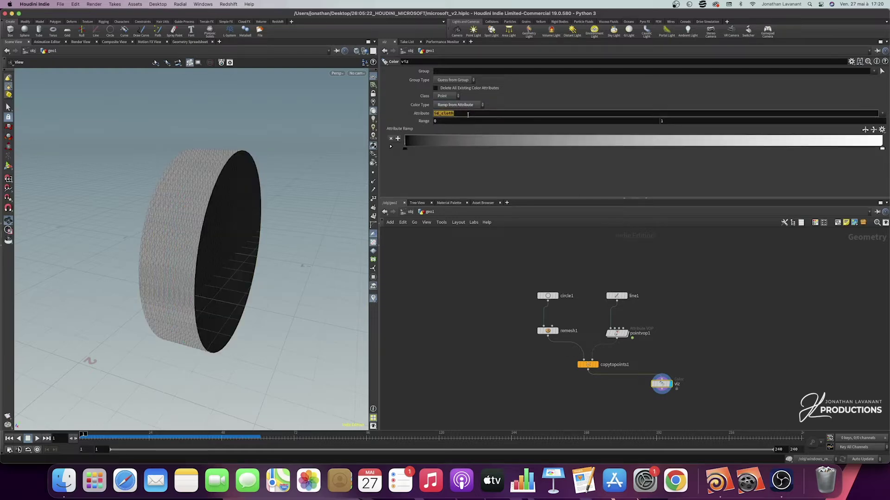
left_click(551, 97)
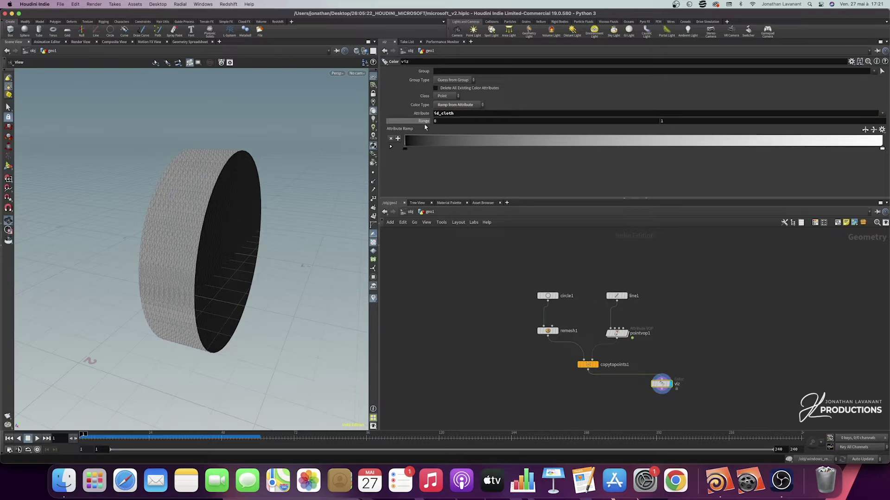
left_click(676, 120)
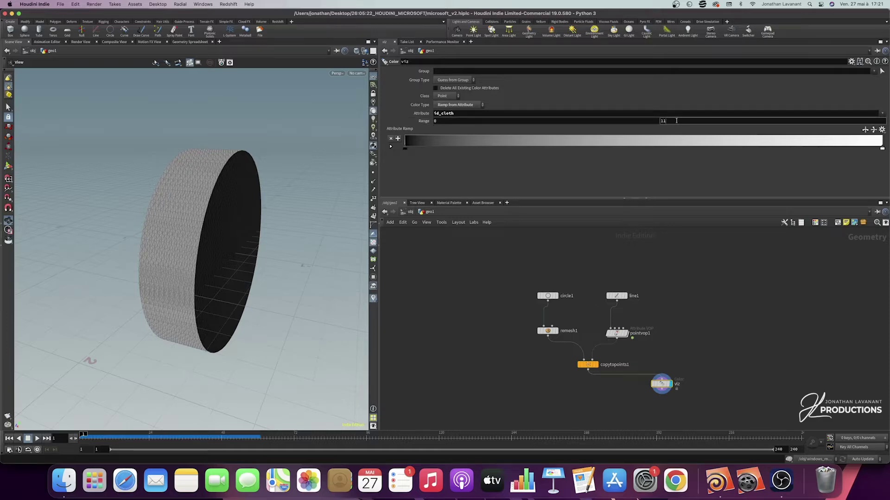
type("1")
key("Return")
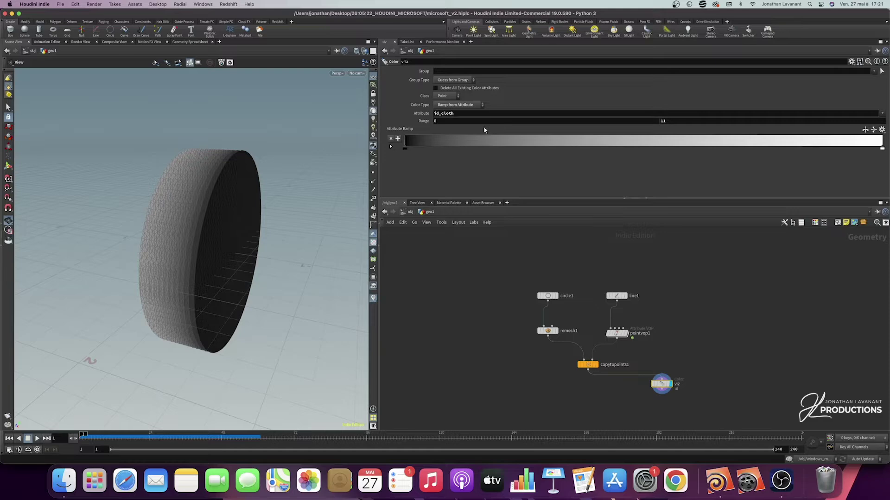
mouse_move(406, 148)
left_mouse_down()
mouse_move(747, 146)
mouse_move(399, 149)
left_mouse_up()
double_click(443, 113)
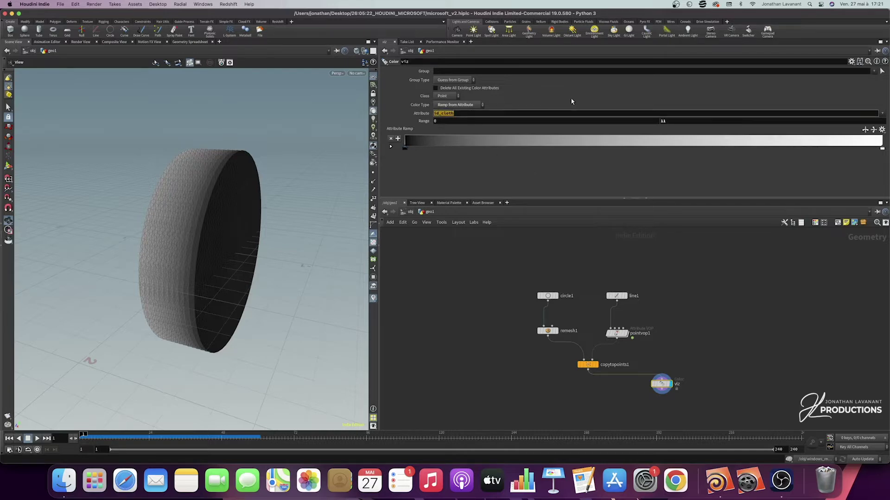
scroll(601, 379, "down", 1)
left_click_drag(600, 379, 709, 344)
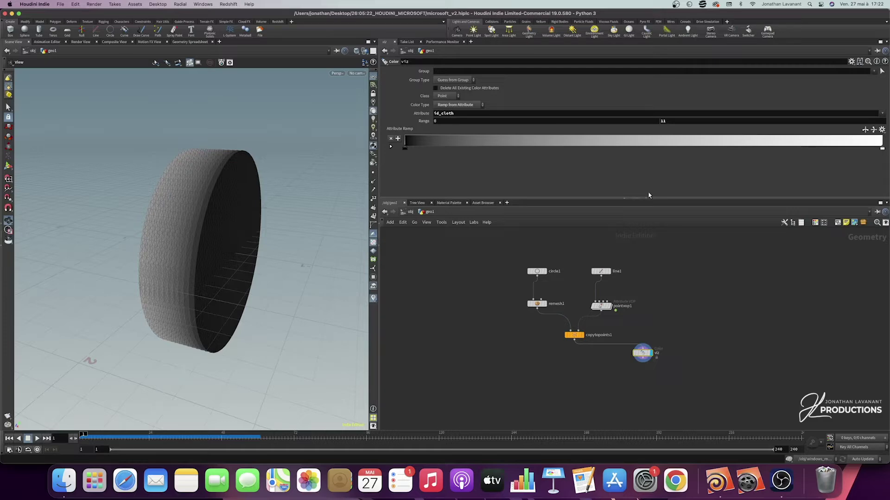
left_click_drag(642, 260, 605, 277)
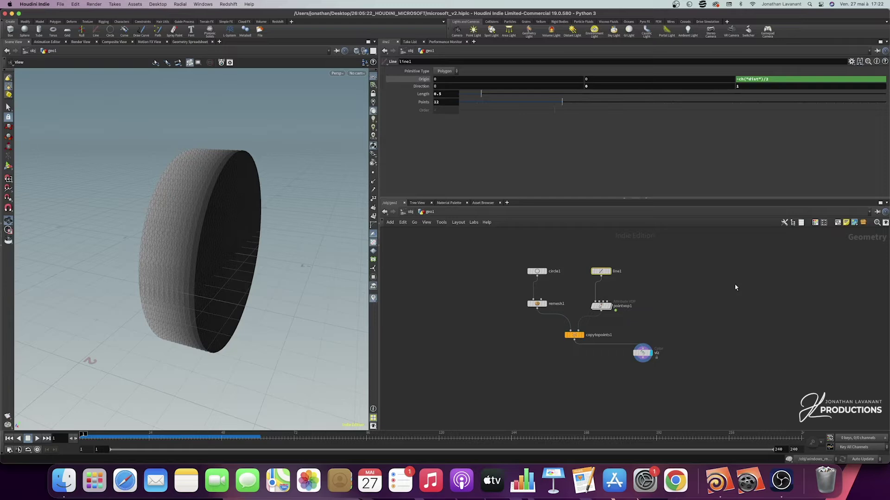
- Add a second Point VOP below Copy to Points, fed by its output, and display it
left_click(574, 340)
left_click(576, 362)
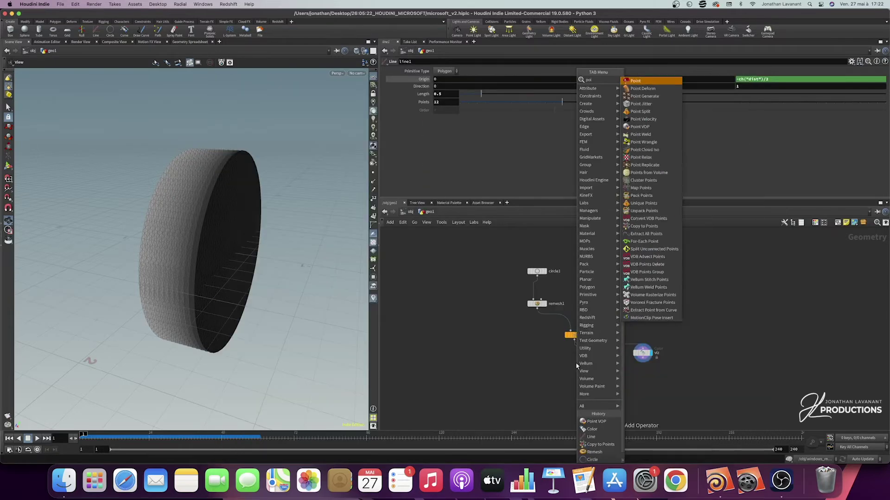
key("Escape")
left_click_drag(576, 364, 574, 377)
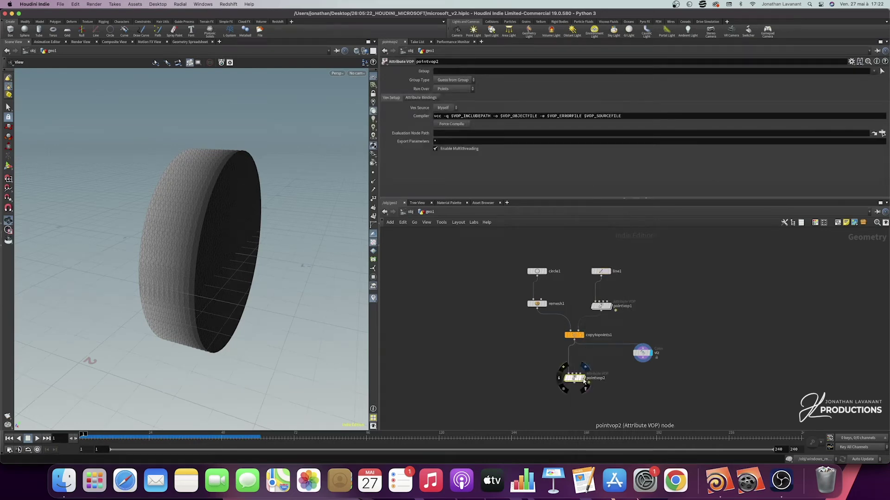
key("r")
- Go inside the second Point VOP and spread its global parameters and output nodes apart
double_click(575, 377)
left_click_drag(580, 305, 448, 258)
left_click_drag(697, 258, 676, 258)
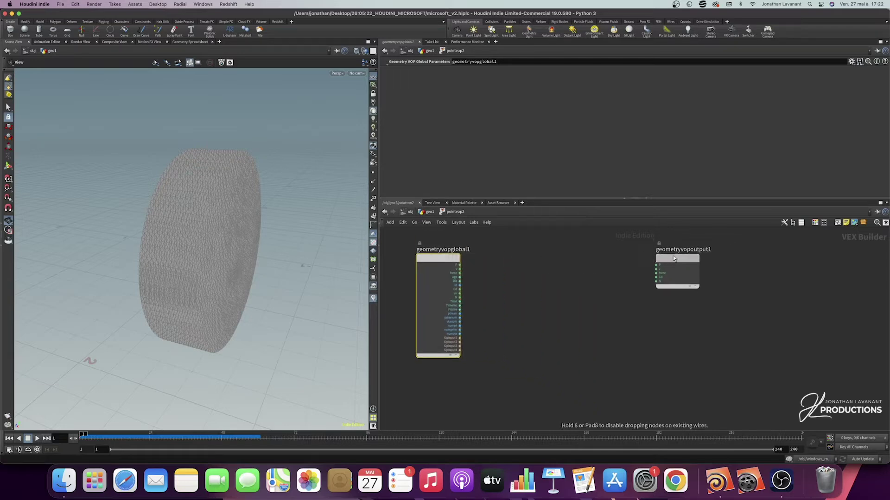
- Add a Bind node below the global parameters node and name its parameter id_cloth
key("Tab")
type("bin")
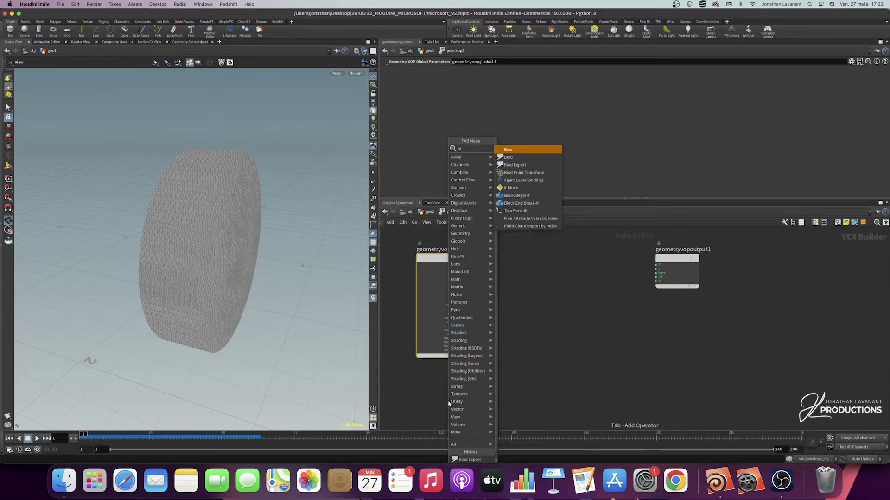
key("Return")
left_click(438, 394)
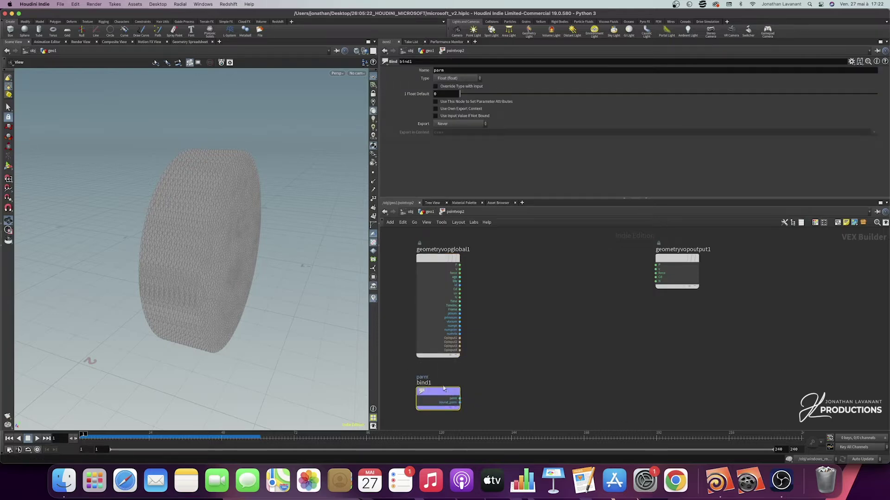
double_click(454, 70)
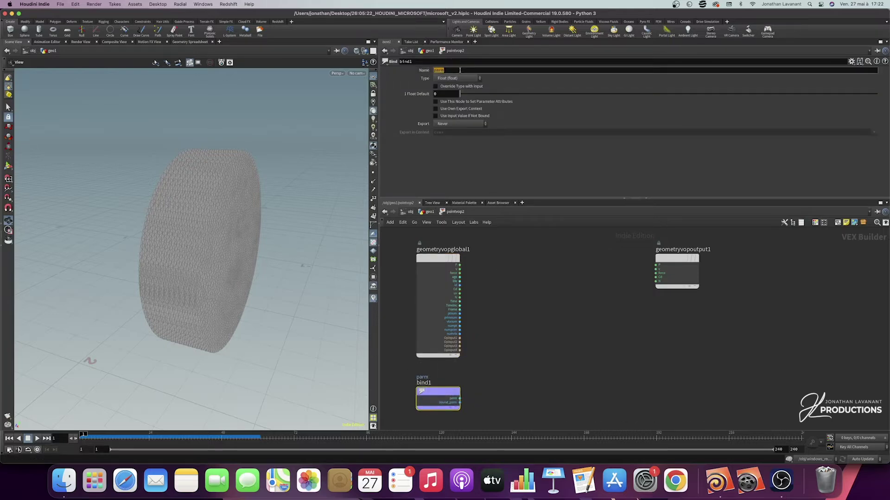
type("id_cloth")
key("Return")
- Feed the id_cloth output into a new Fit Range node with Source Max set to 11
left_click(459, 399)
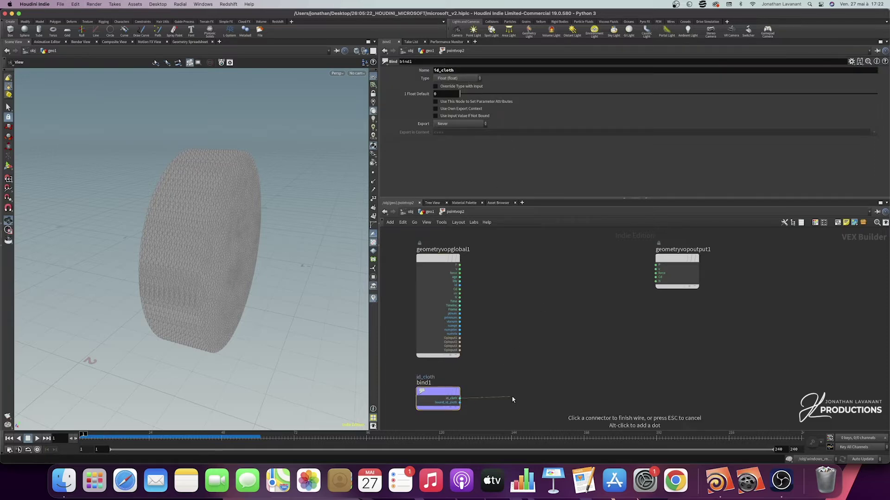
key("Tab")
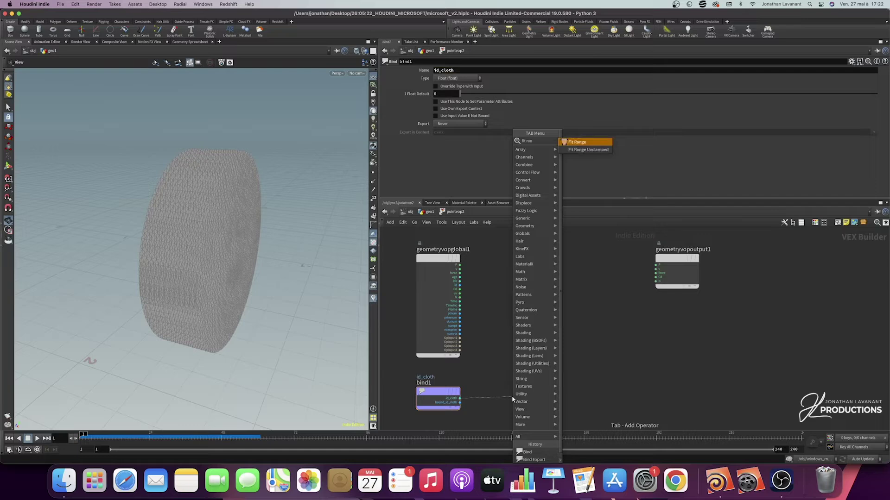
key("Return")
left_click(512, 399)
left_click_drag(512, 399, 518, 395)
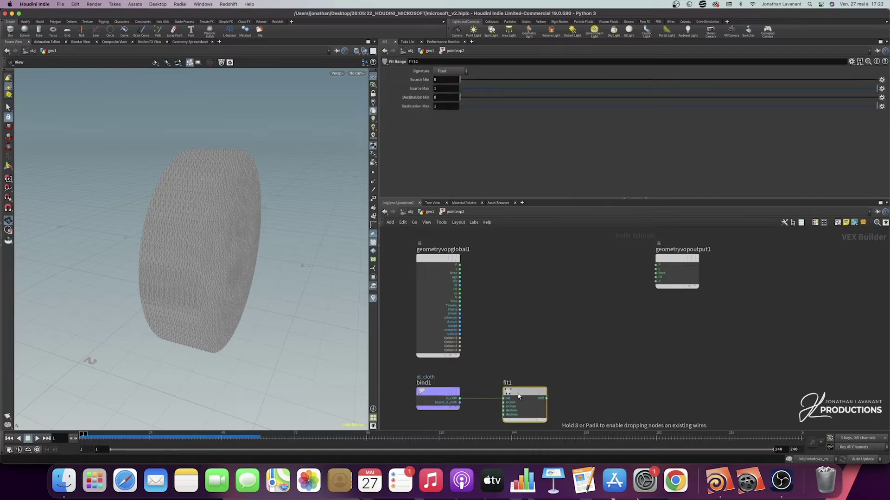
left_click(446, 88)
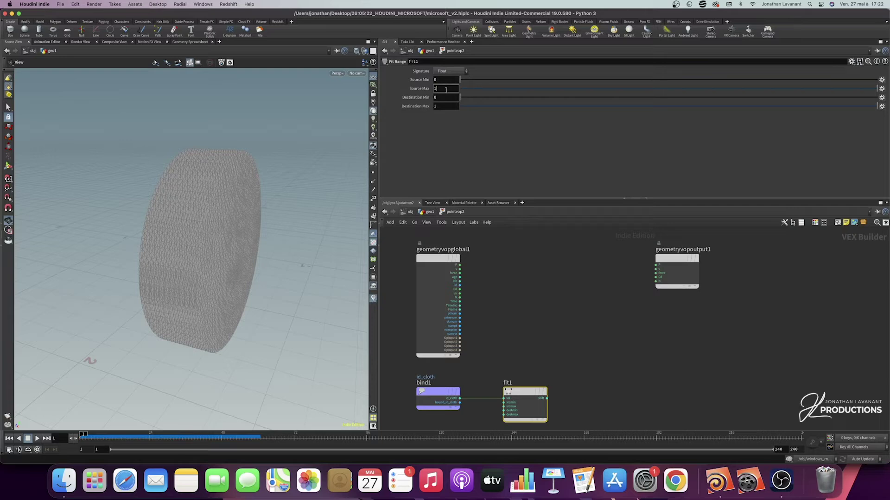
key("Return")
- Add a Bind Export node fed by the Fit Range node's output
left_click(546, 399)
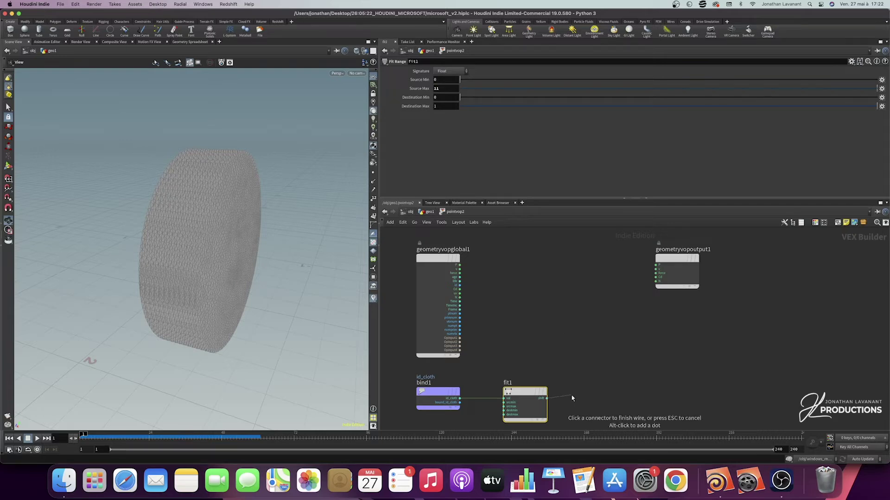
key("Tab")
type("bind")
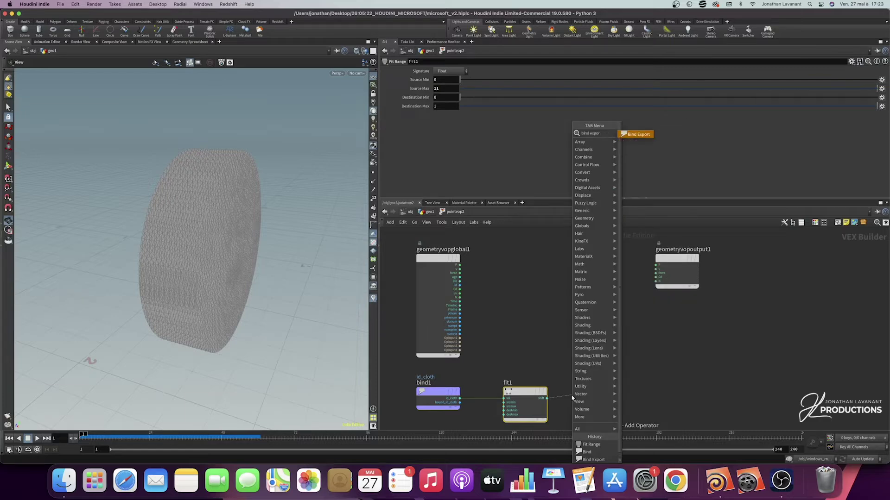
key("Return")
left_click(581, 395)
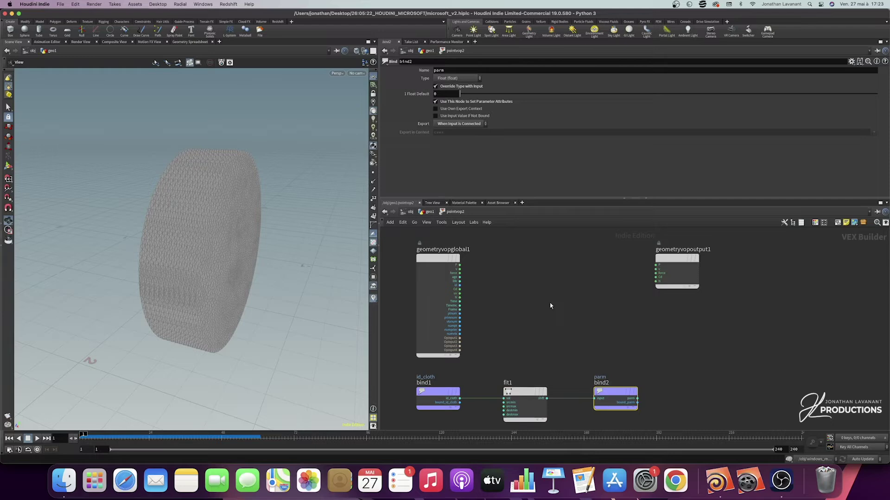
- Name the attribute exported from the Fit Range node id_color
left_click(533, 392)
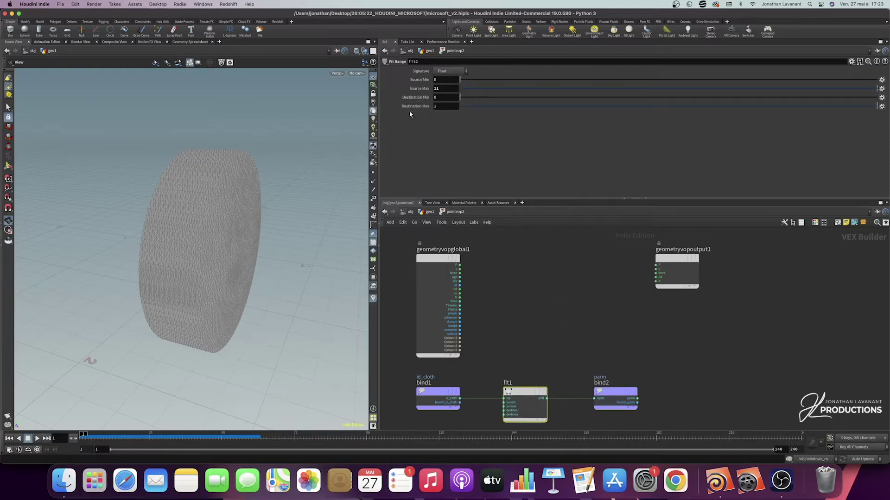
left_click_drag(673, 385, 593, 410)
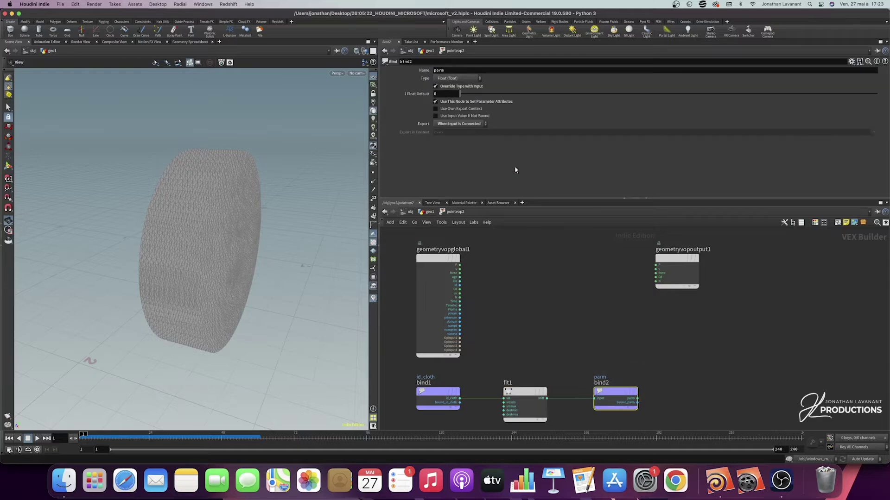
double_click(455, 72)
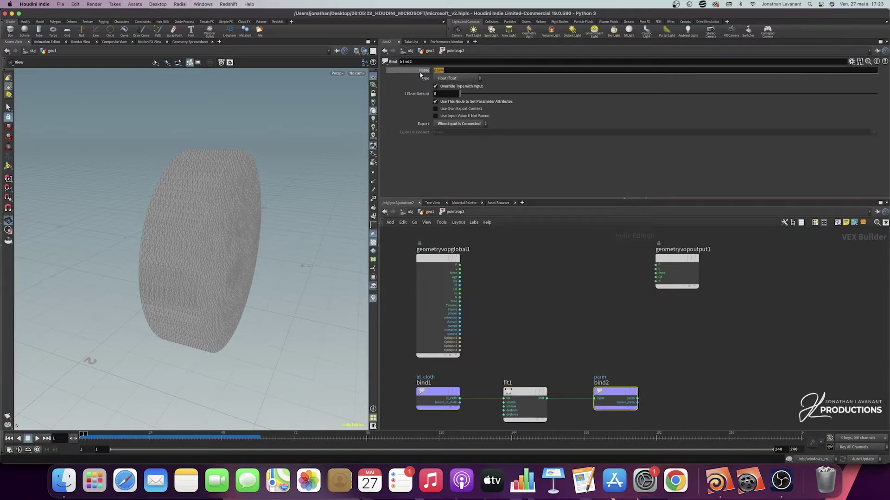
type("id_color")
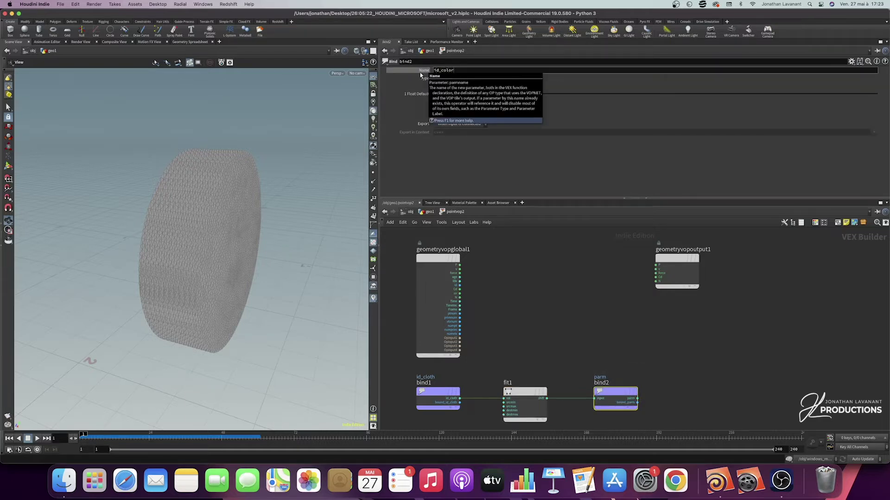
double_click(432, 70)
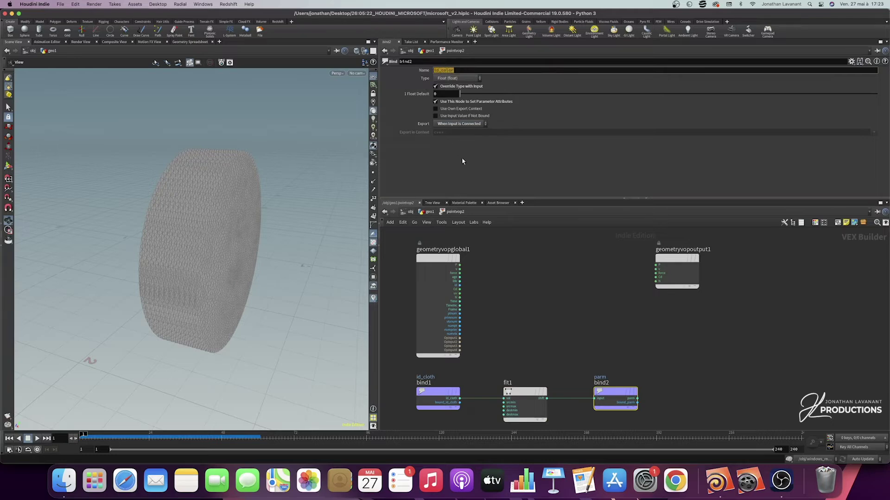
- Back in the geo1 network, add a displayed Color node fed by pointvop2's output
left_click(429, 212)
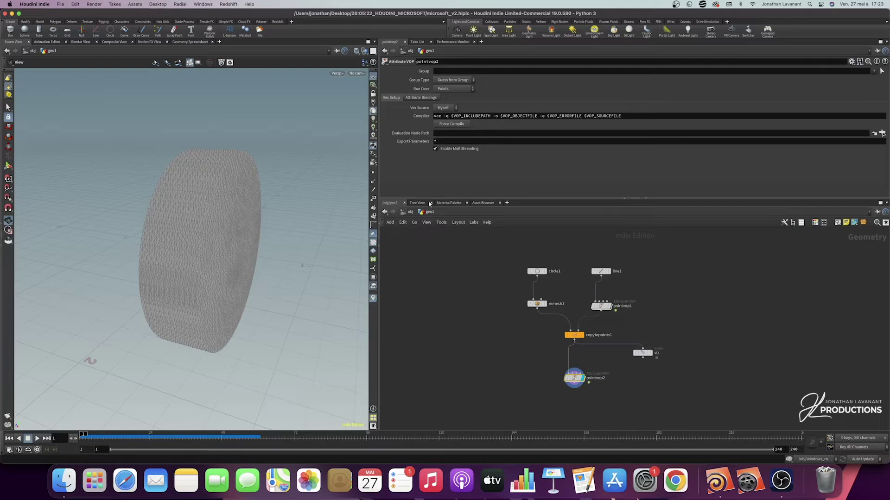
left_click(589, 382)
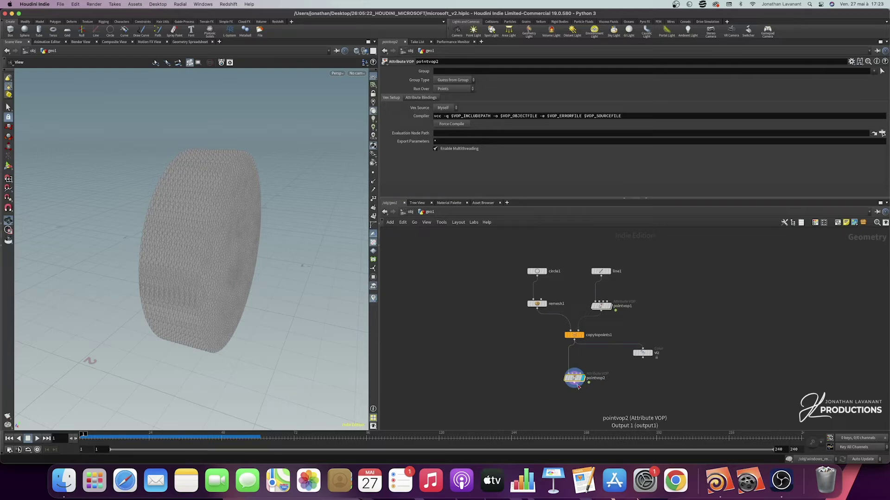
left_click(642, 393)
type("color")
key("Return")
left_click(642, 397)
left_click(644, 398)
left_click(650, 395)
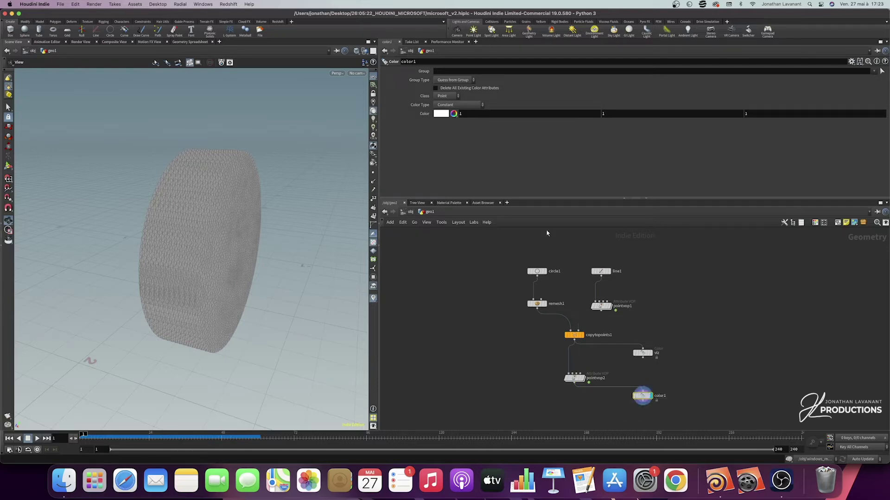
- Set the new Color node to Ramp from Attribute using the id_color attribute, and compare it with the other color branch
left_click(459, 105)
left_click(465, 135)
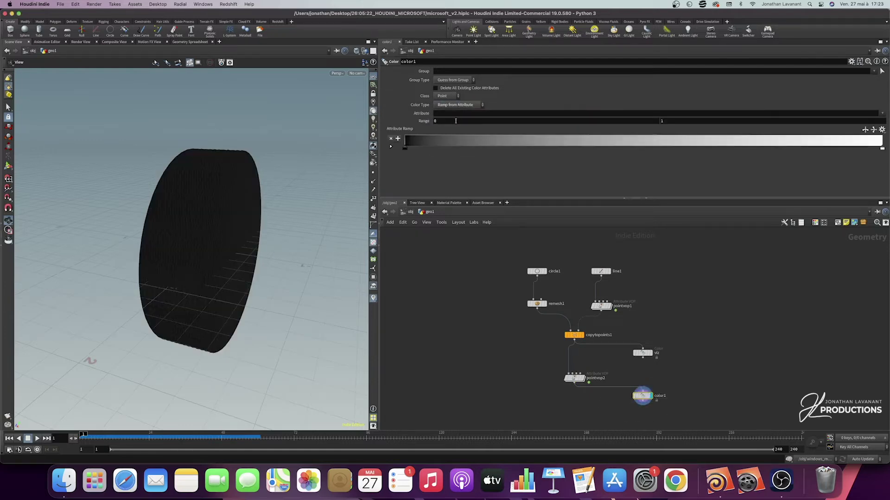
left_click(454, 113)
type("id_color")
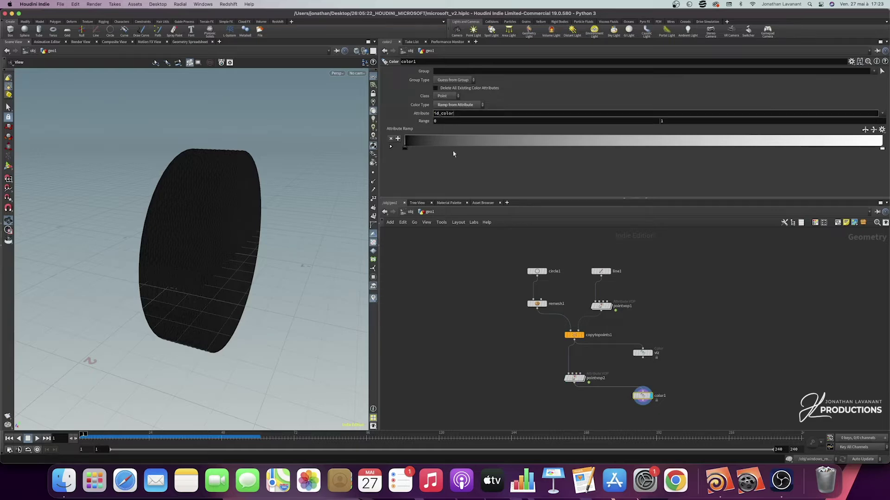
key("Return")
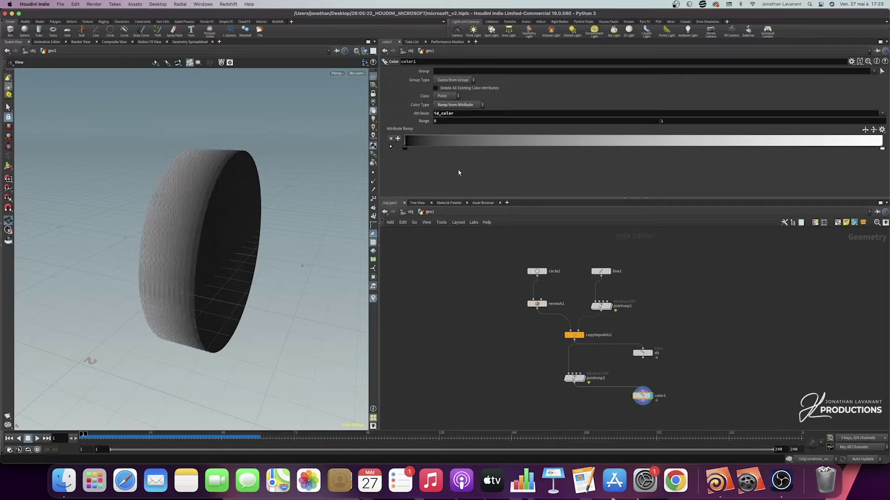
left_click(650, 353)
left_click(650, 396)
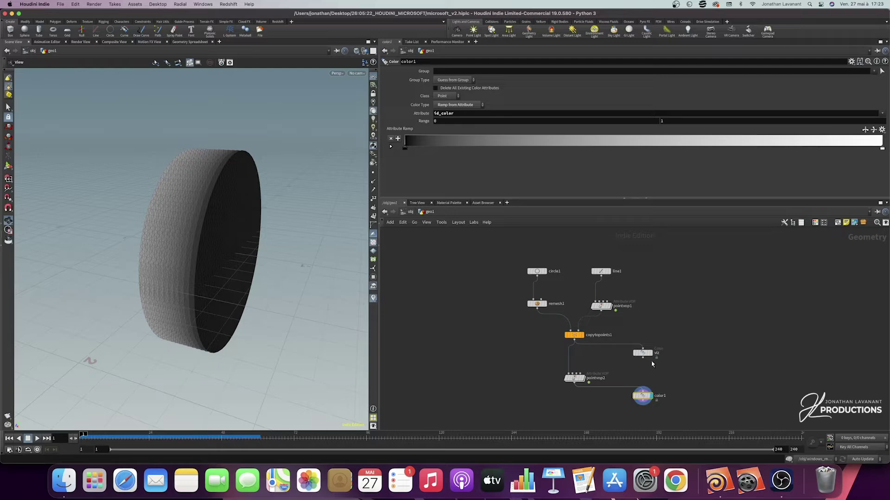
left_click(650, 353)
left_click(652, 397)
left_click_drag(190, 263, 201, 260)
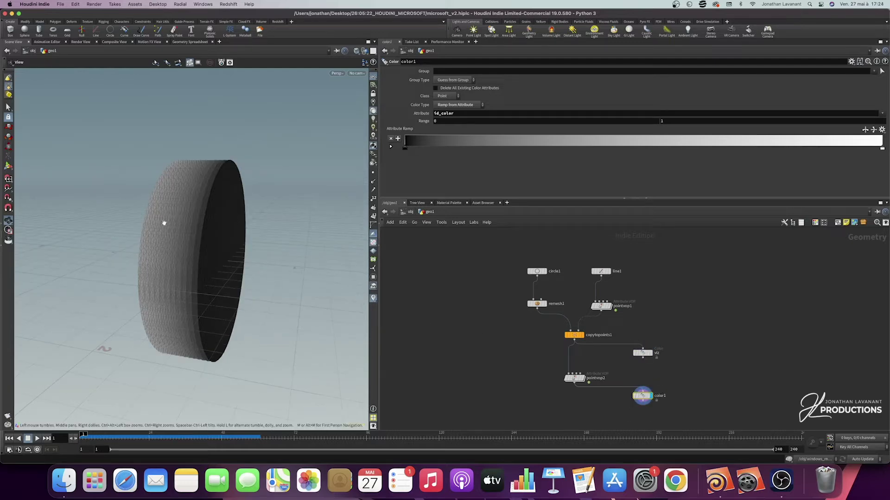
- Display copytopoints1 and, inside pointvop1, feed the point number into a new Fit Range node with Source Max 11
left_click(582, 335)
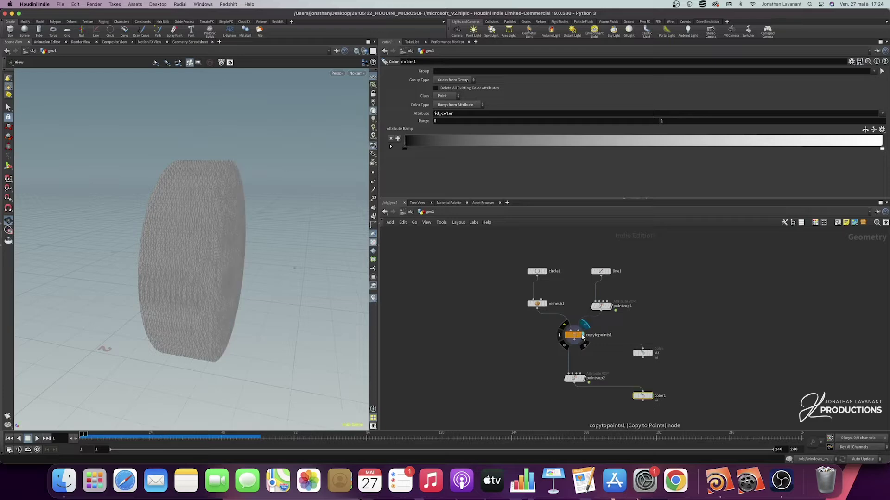
left_click_drag(212, 272, 195, 206)
mouse_move(601, 307)
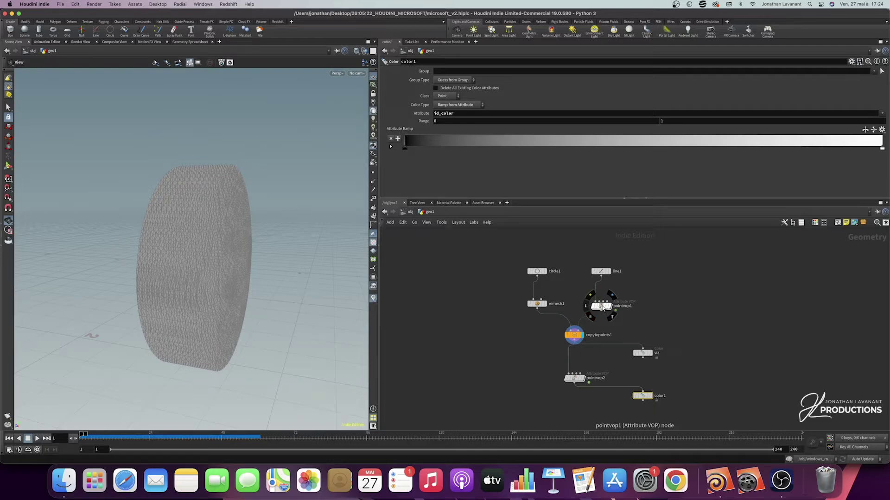
double_click(601, 307)
left_click(465, 314)
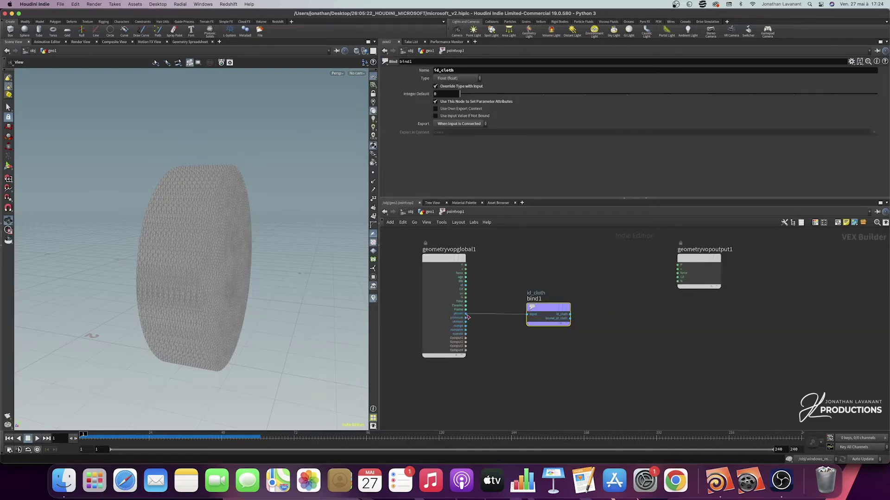
left_click(513, 360)
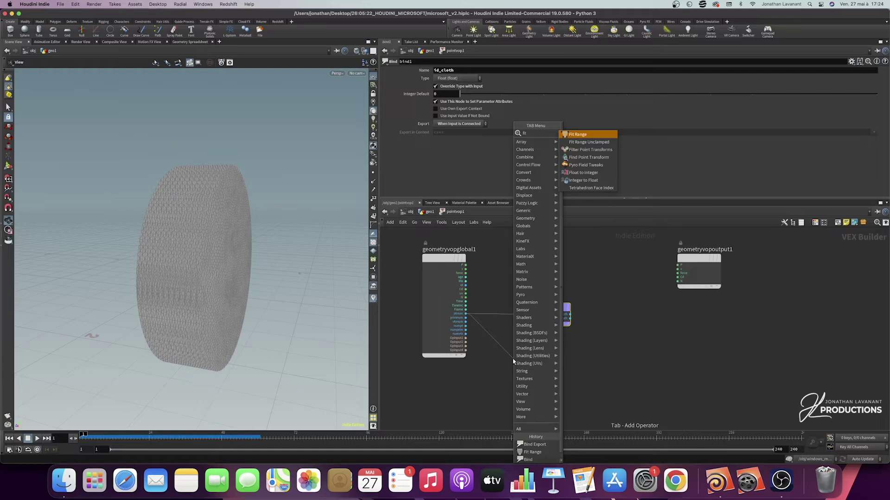
key("Escape")
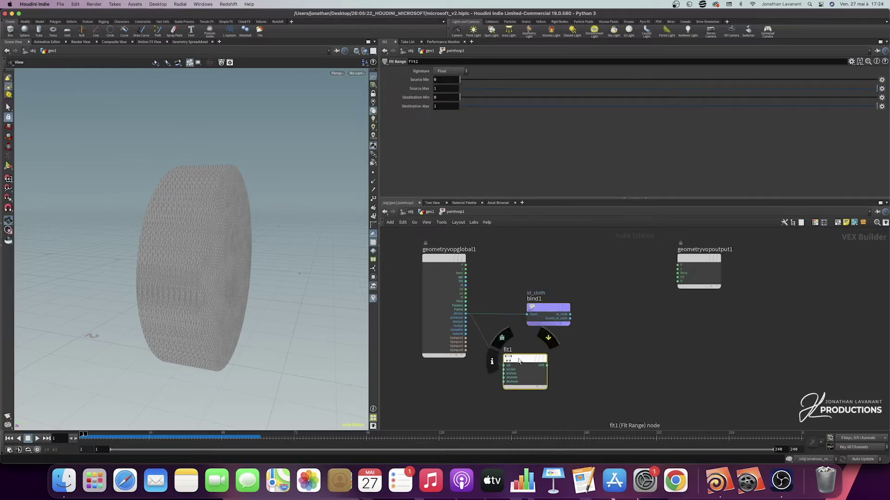
left_click_drag(518, 358, 541, 357)
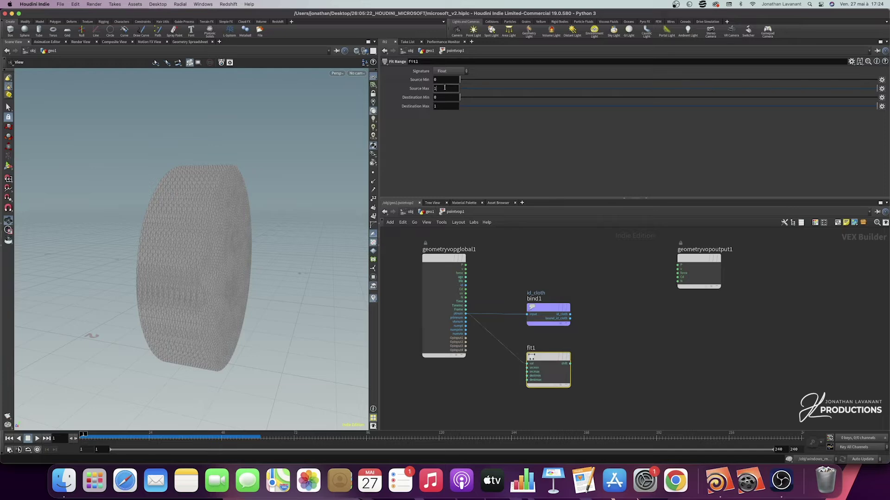
key("Return")
- Feed the Fit Range output into a new Ramp Parameter node and set its ramp type to Spline Ramp (float)
left_click(569, 363)
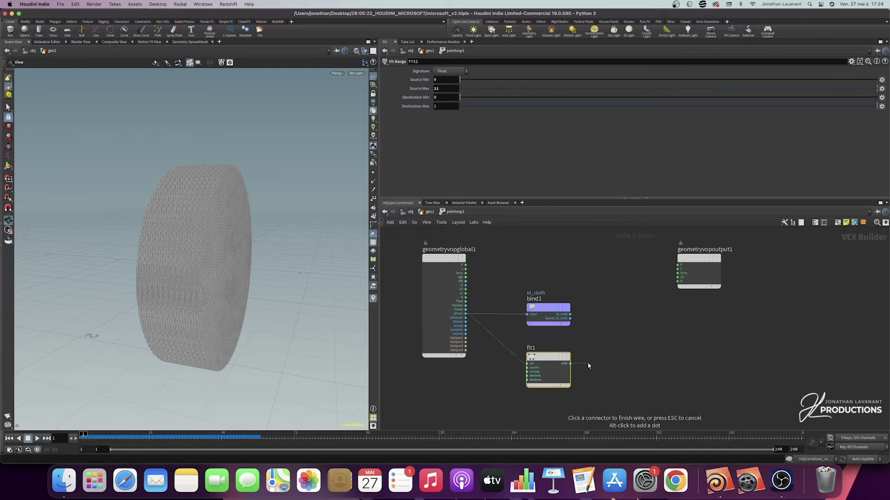
key("Tab")
type("ramp pa")
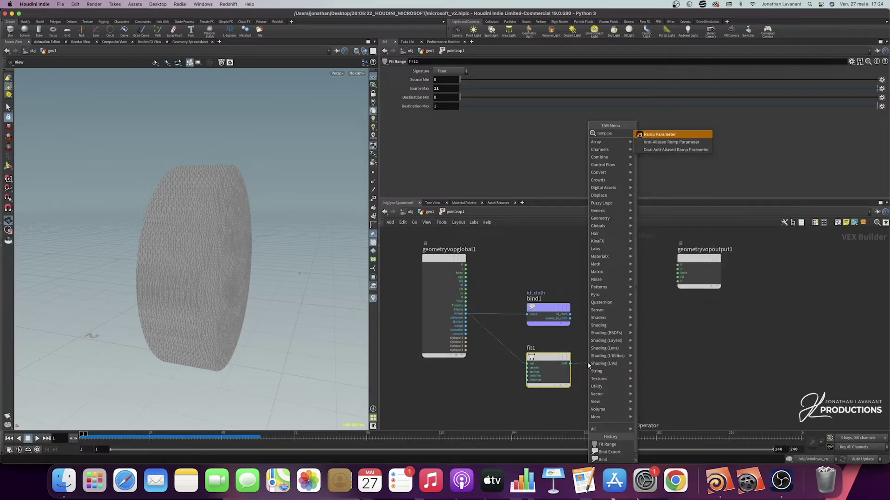
key("Return")
left_click_drag(626, 363, 618, 358)
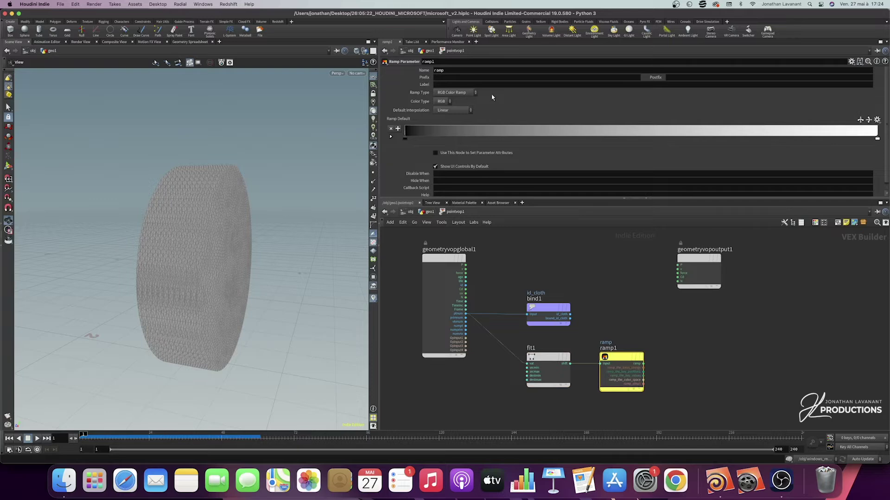
left_click(473, 92)
left_click(463, 110)
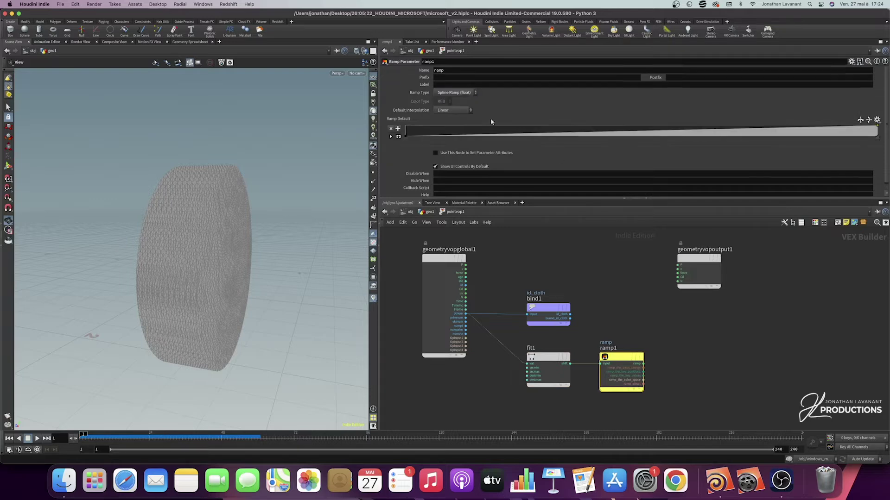
- Add a Bind Export node fed by the ramp output and name its attribute pscale
left_click(644, 365)
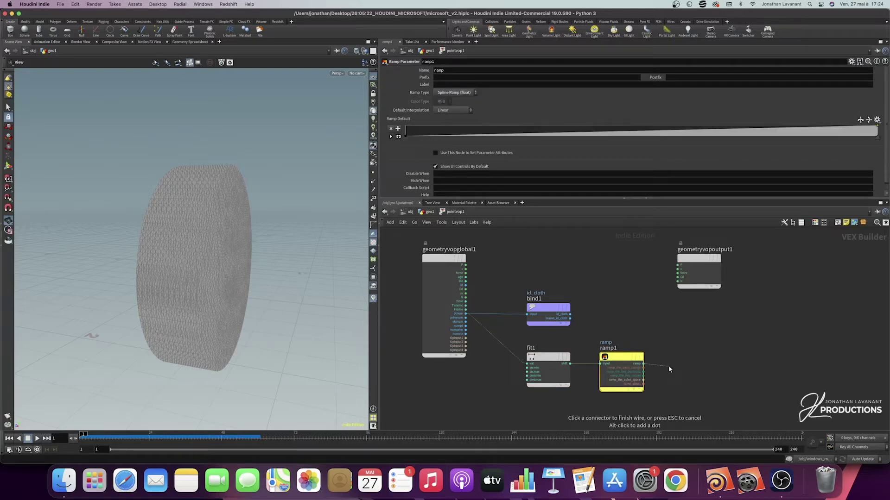
key("Tab")
type("bind e")
key("Return")
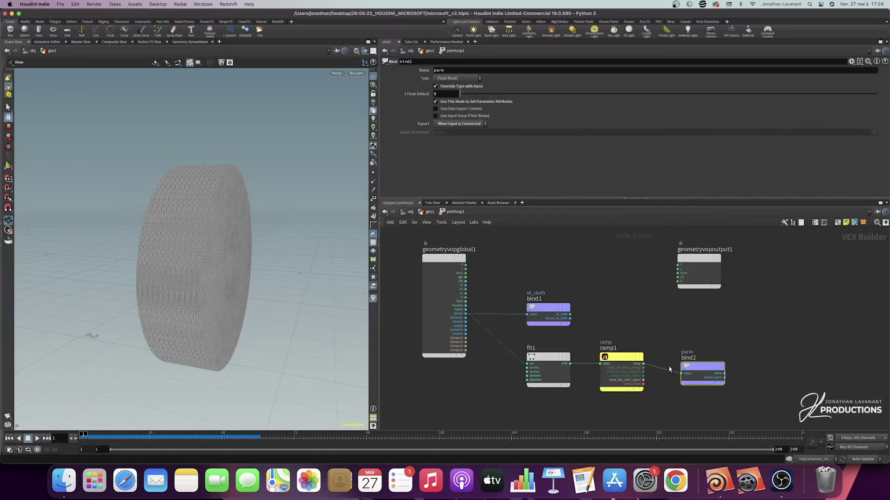
left_click(691, 360)
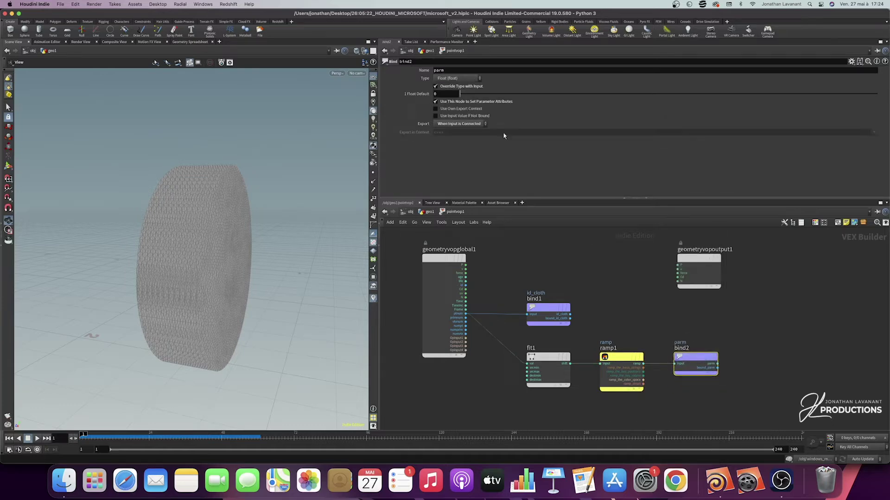
left_click(450, 72)
type("p")
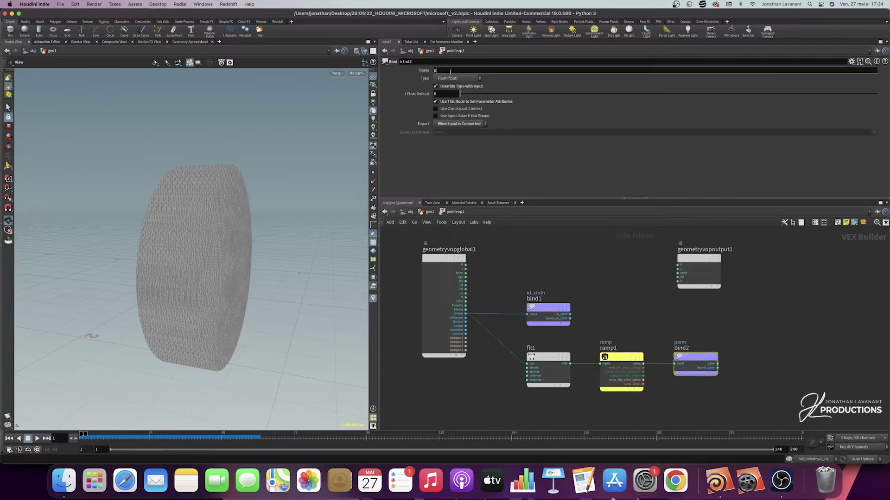
key("Return")
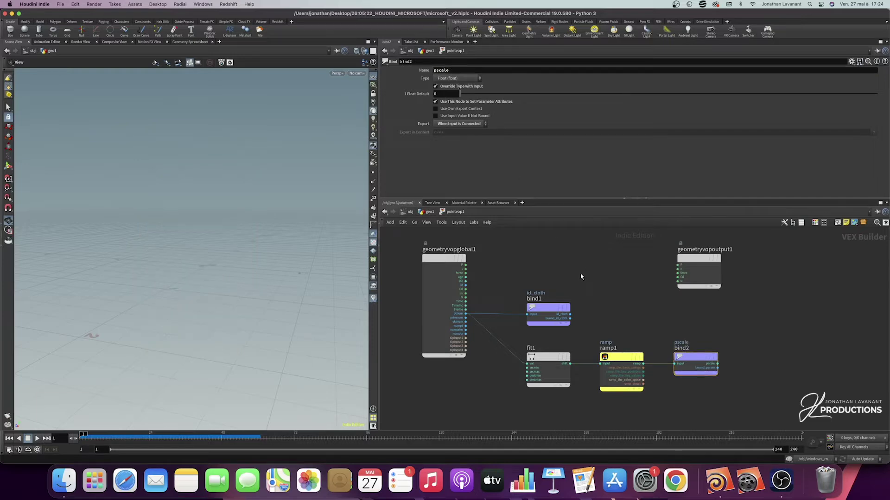
- In pointvop1's parameters on the geo1 level, raise the ramp's first point to a value of about 0.38
left_click(559, 357)
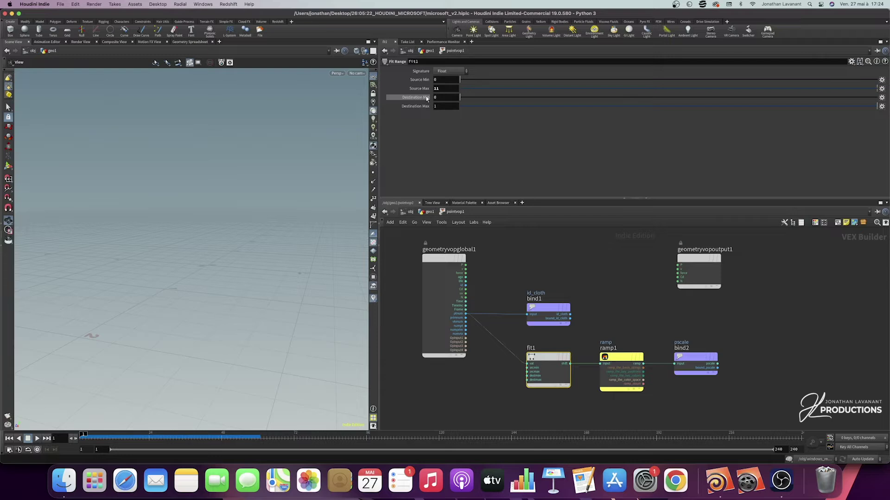
left_click(429, 212)
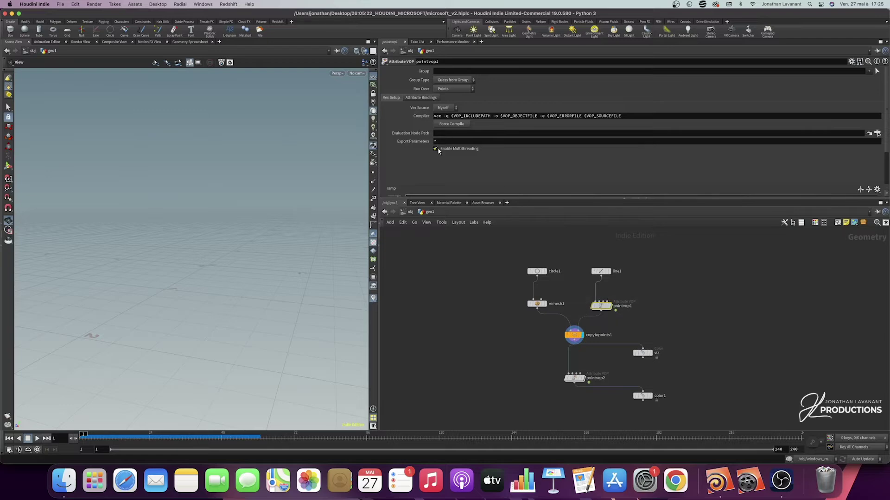
scroll(434, 158, "down", 3)
left_click(398, 158)
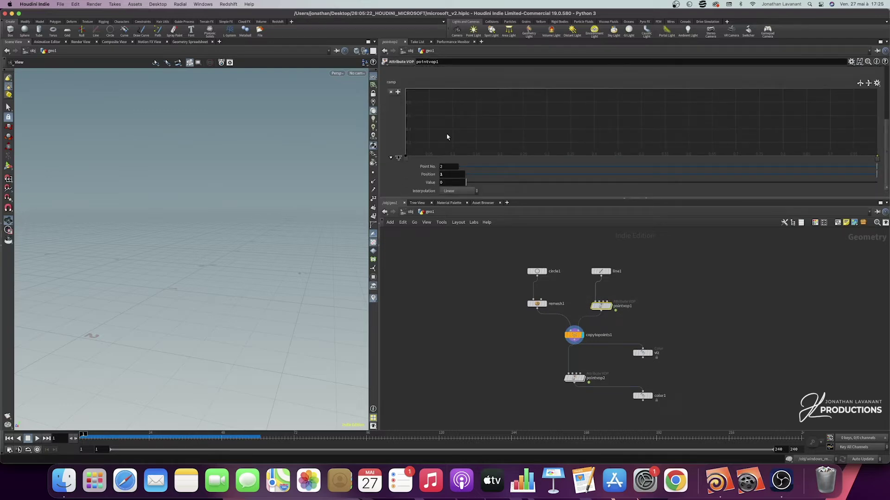
left_click(405, 155)
left_click_drag(405, 155, 393, 132)
scroll(205, 257, "up", 5)
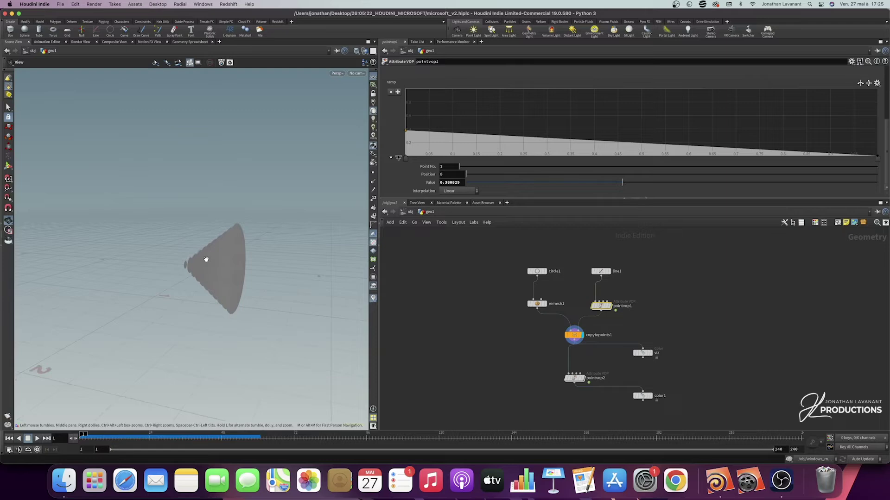
- Raise the ramp's last point to about 0.41 and add a middle point at position 0.5 with a value of about 0.83
left_click_drag(877, 158, 876, 128)
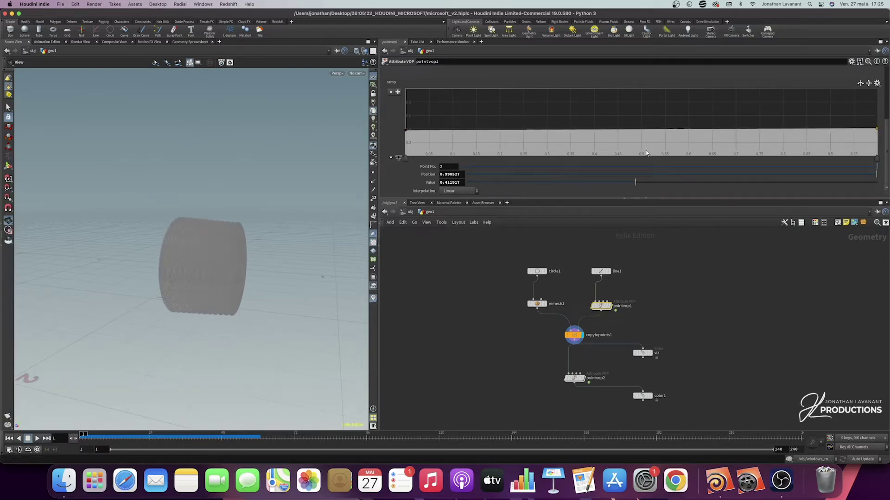
left_click_drag(641, 157, 640, 99)
left_click_drag(280, 234, 236, 241)
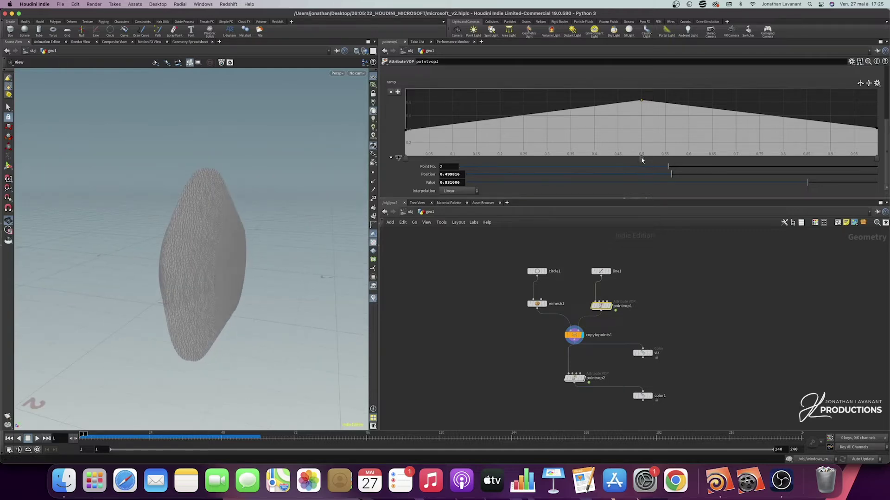
- Set all three ramp points to B-Spline interpolation and lower the middle point to a value of about 0.72
left_click(464, 191)
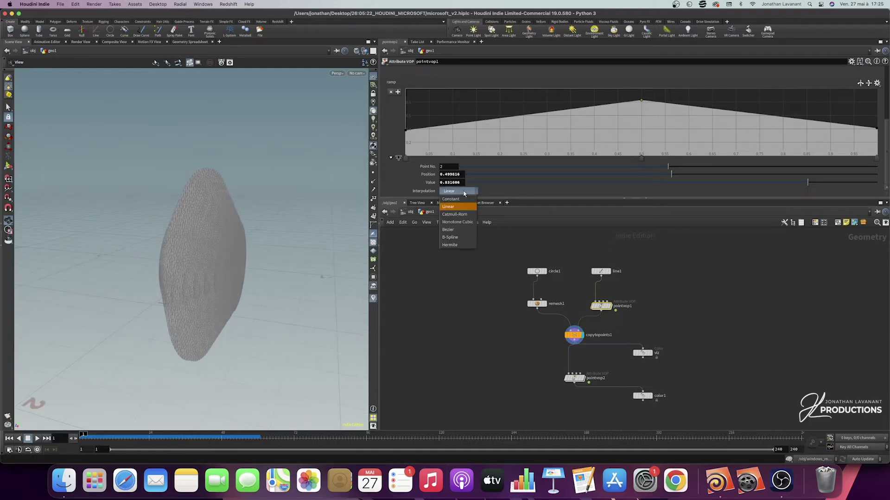
left_click(461, 232)
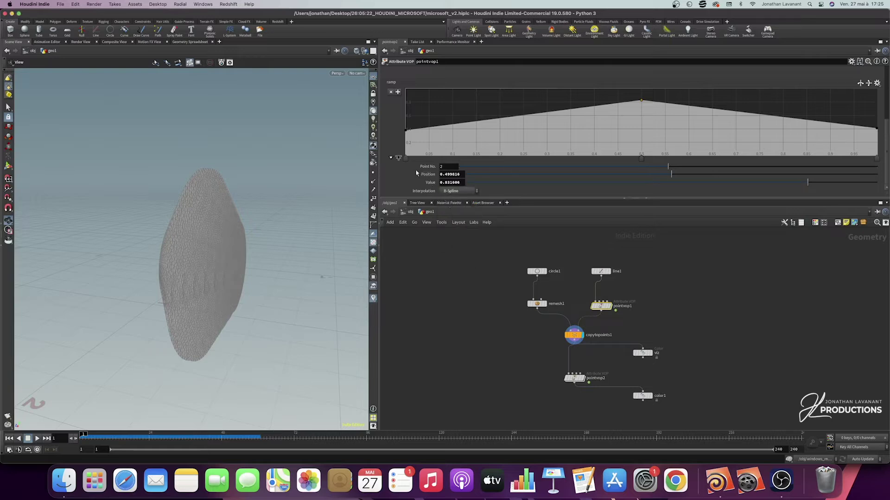
left_click(406, 158)
left_click(458, 191)
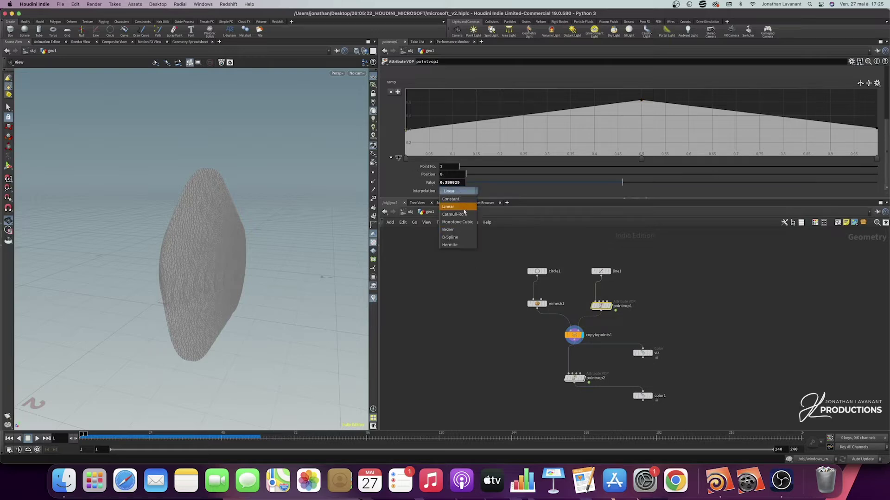
left_click(457, 238)
left_click(876, 159)
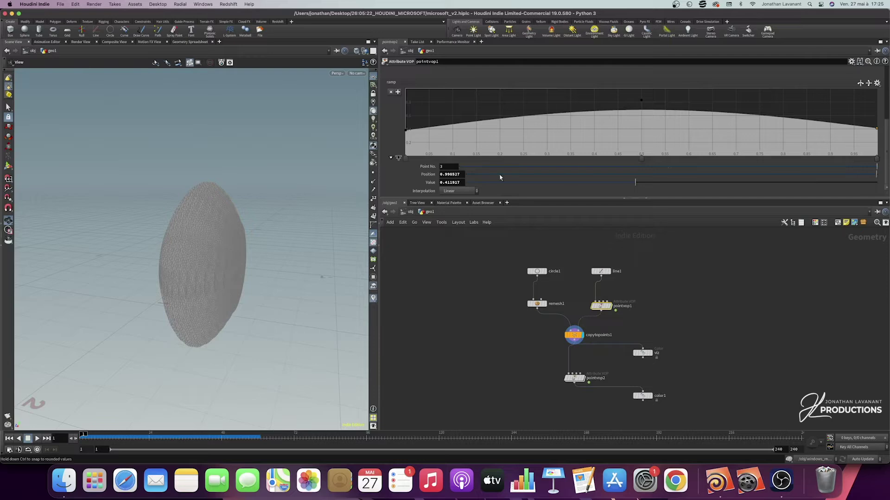
left_click(461, 191)
left_click(451, 238)
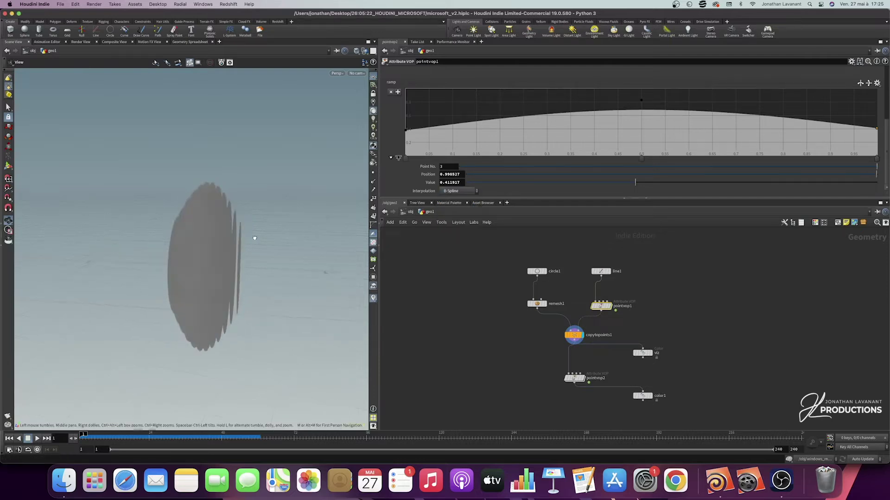
left_click_drag(246, 237, 222, 241)
left_click_drag(641, 102, 640, 107)
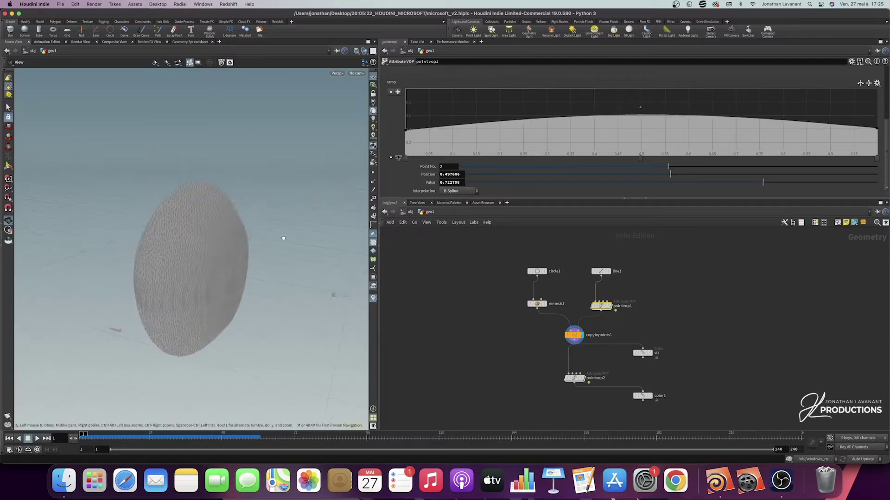
- Raise all three points of pointvop1's ramp to enlarge the copied circles, bringing the middle point to a value of about 0.82
left_click_drag(278, 239, 294, 234)
left_click_drag(406, 129, 406, 125)
left_click_drag(876, 129, 875, 118)
left_click_drag(640, 108, 640, 100)
left_click_drag(253, 214, 224, 215)
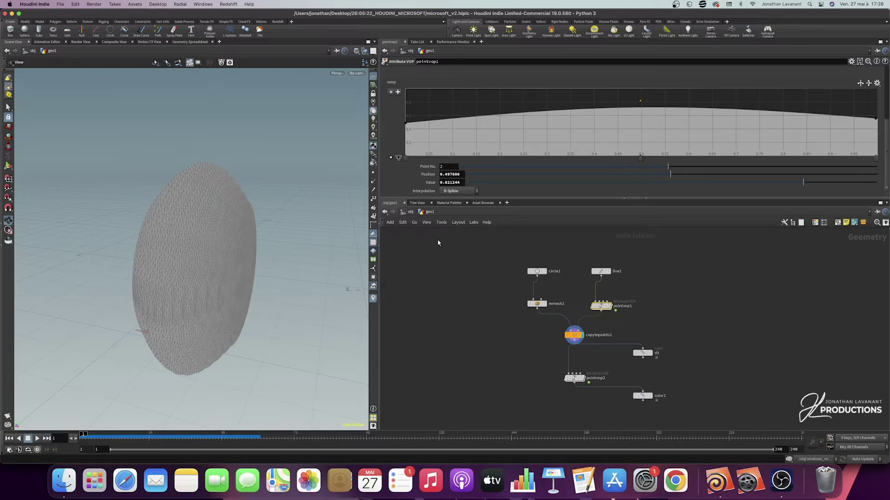
middle_click_drag(252, 286, 266, 270)
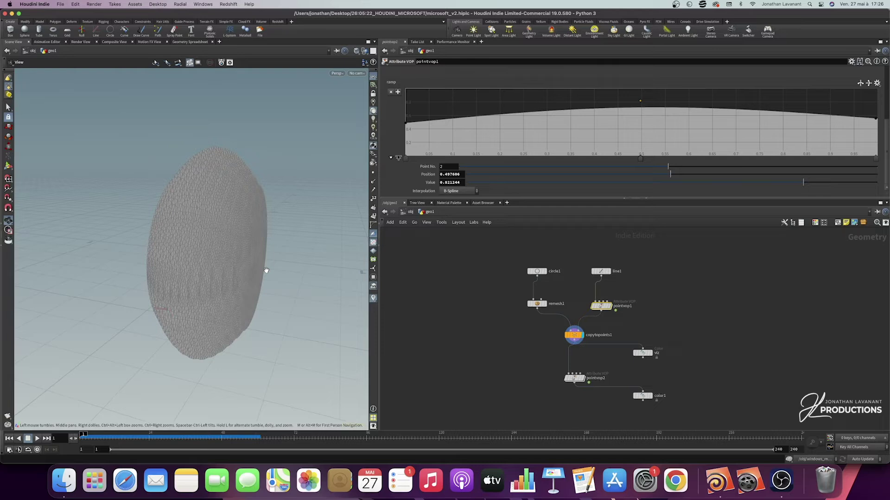
- Add a Vellum Constraints node fed by pointvop2 and set its constraint type to Cloth
scroll(482, 343, "down", 5)
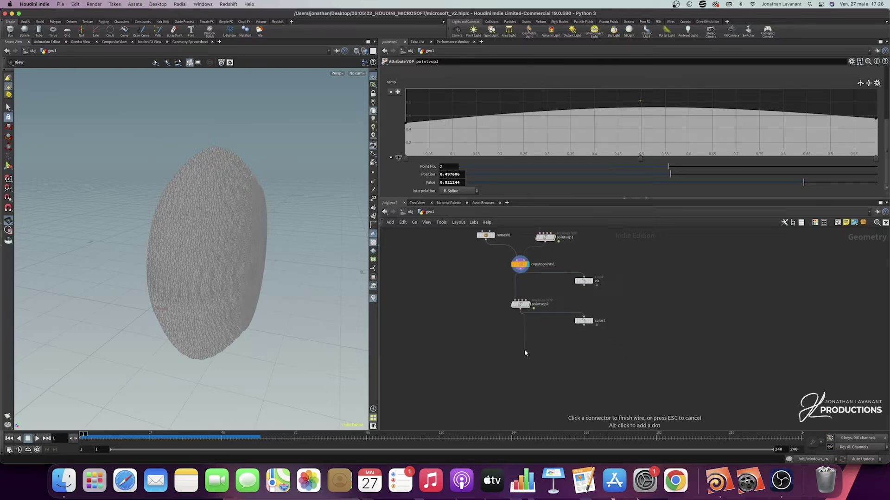
key("Tab")
type("vellum c")
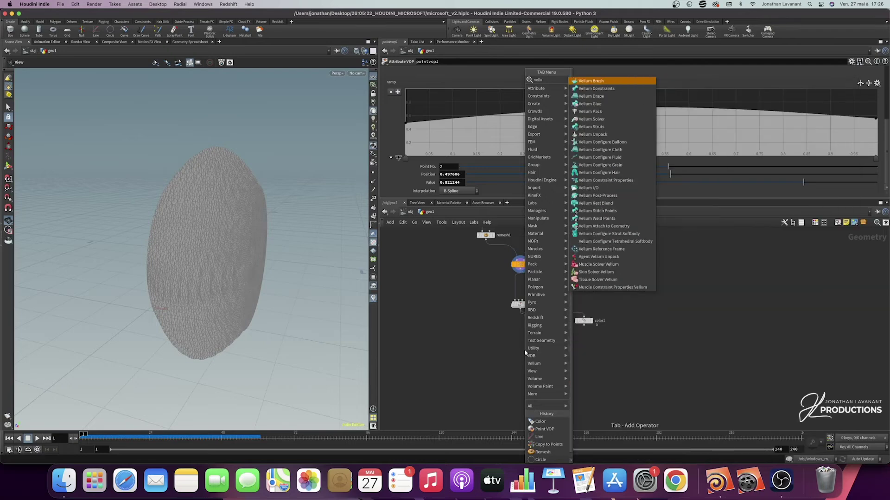
key("Return")
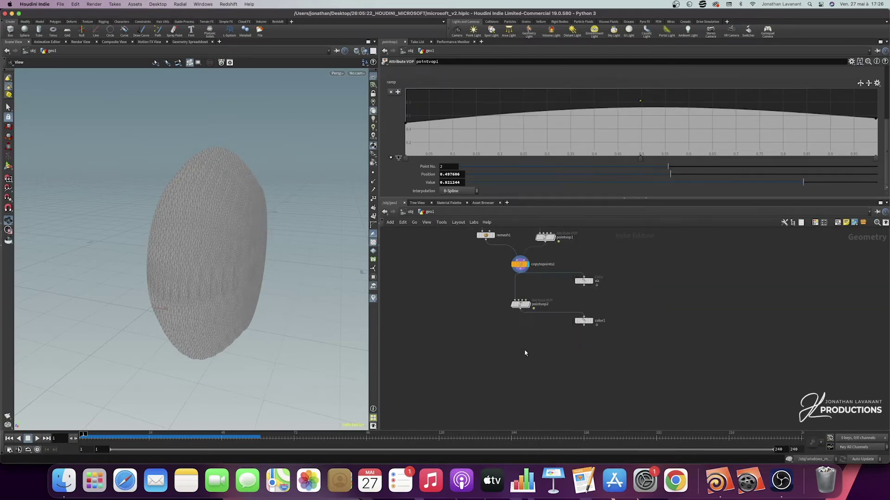
left_click(522, 350)
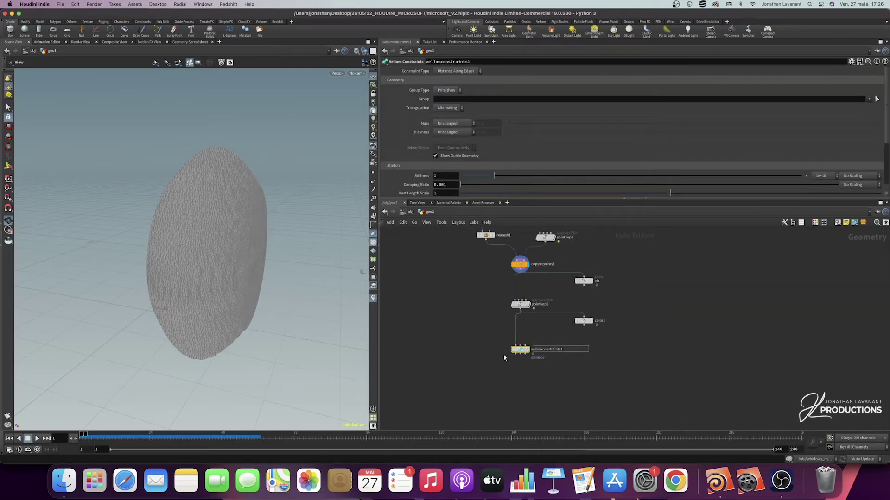
left_click(464, 70)
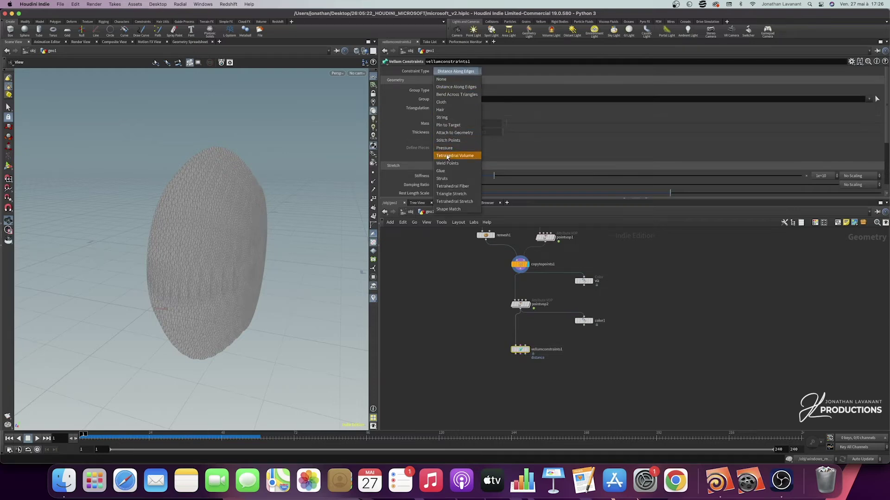
left_click(452, 103)
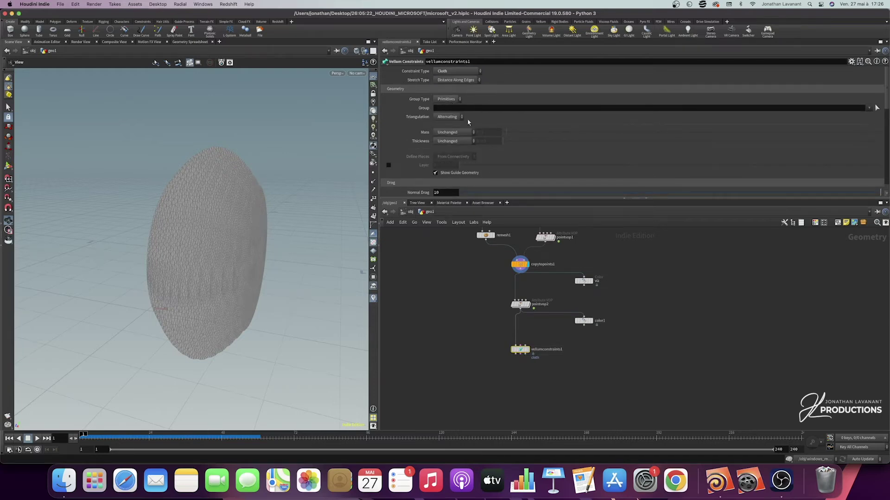
- Set the cloth constraint's mass to Set Uniform and its thickness to Calculate Uniform
left_click(449, 133)
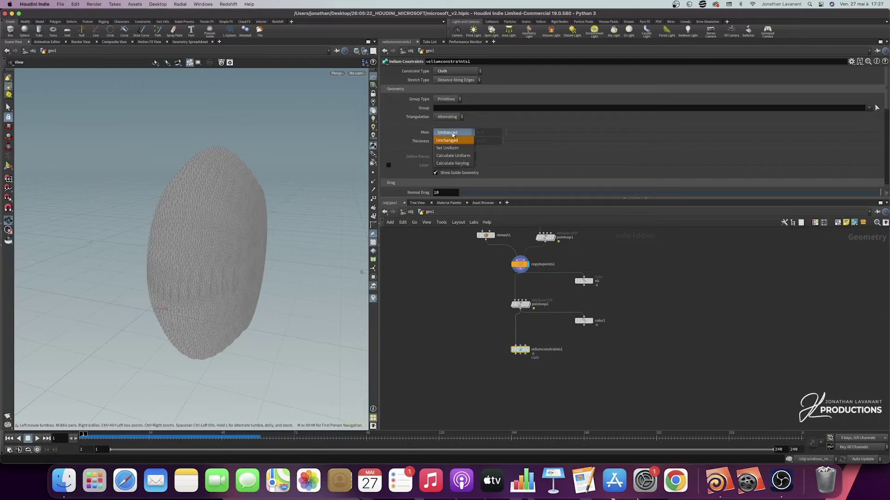
left_click(447, 142)
left_click(447, 142)
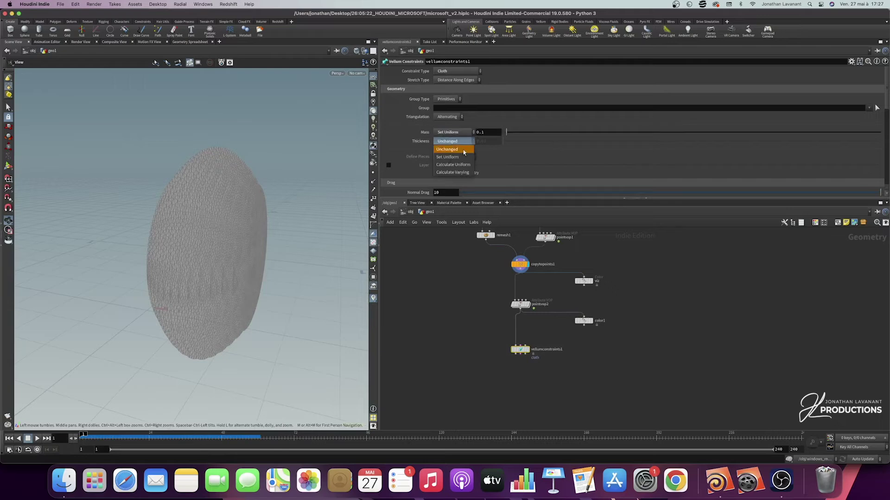
left_click(434, 158)
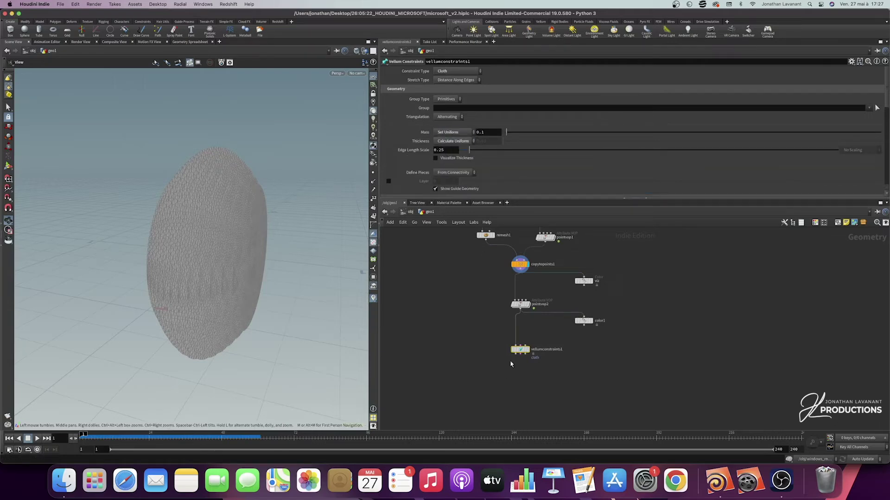
- Add a Vellum Solver node wired to the outputs of vellumconstraints1
key("Tab")
type("vellum sol")
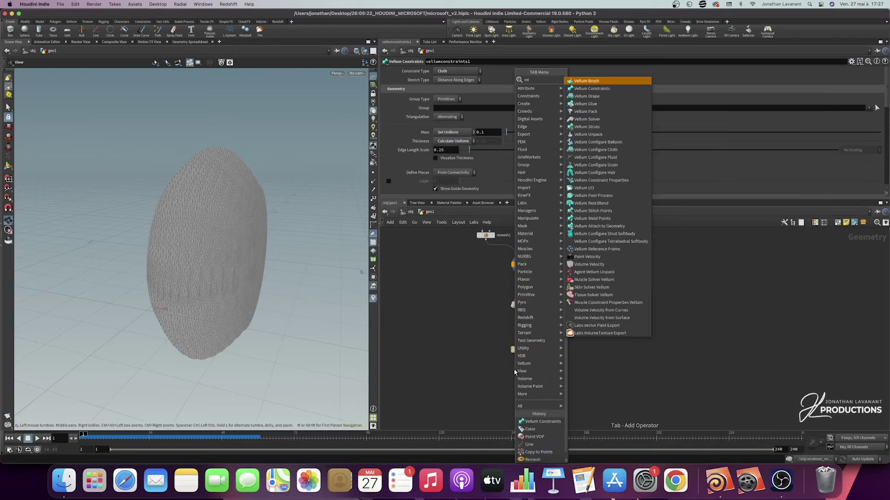
key("Return")
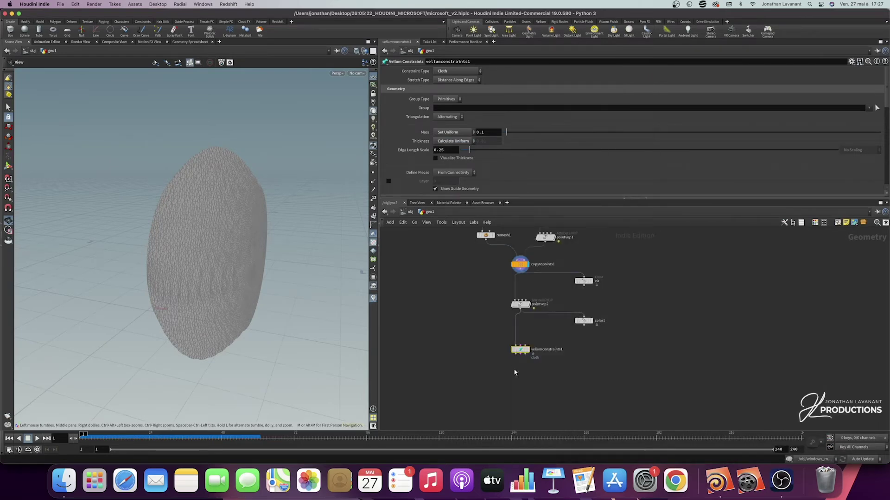
left_click(518, 375)
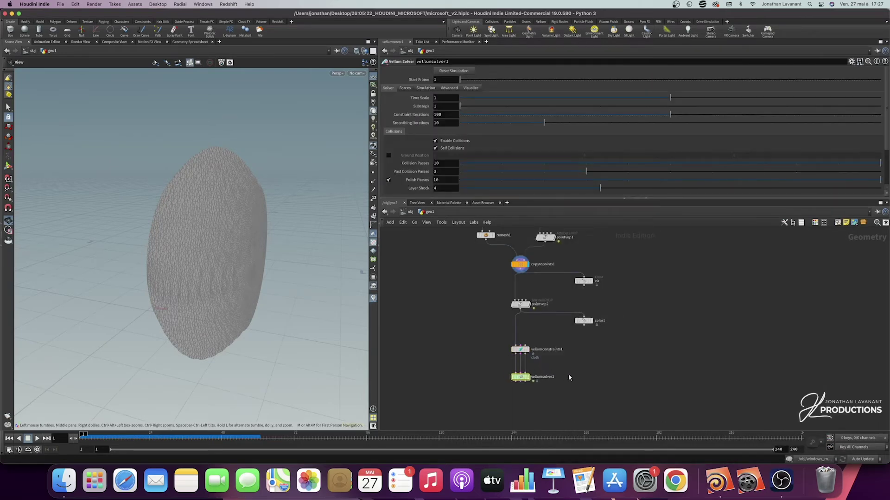
- Set the Vellum Solver's gravity to 0 and reduce its wind drag
left_click(405, 88)
left_click(625, 95)
type("0")
key("Return")
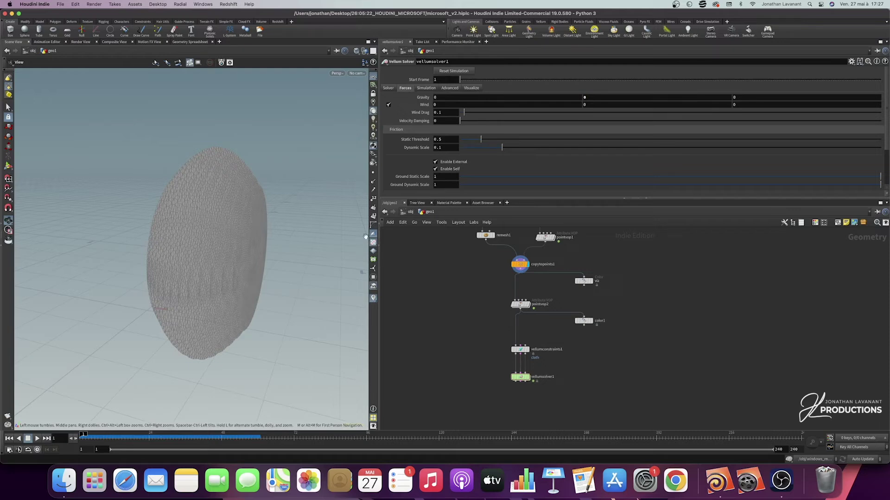
left_click_drag(464, 113, 458, 113)
left_click(388, 88)
- Inside the Vellum Solver's forces network, add a POP Force node wired into the FORCE output
double_click(521, 377)
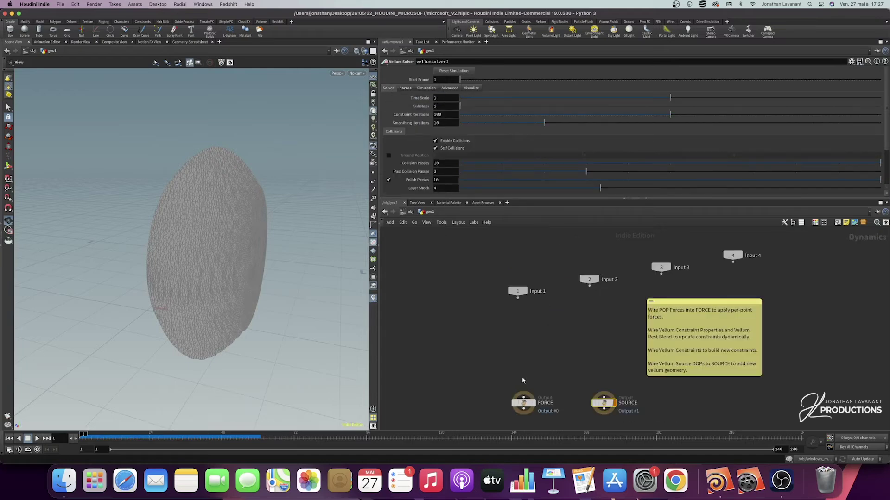
key("Tab")
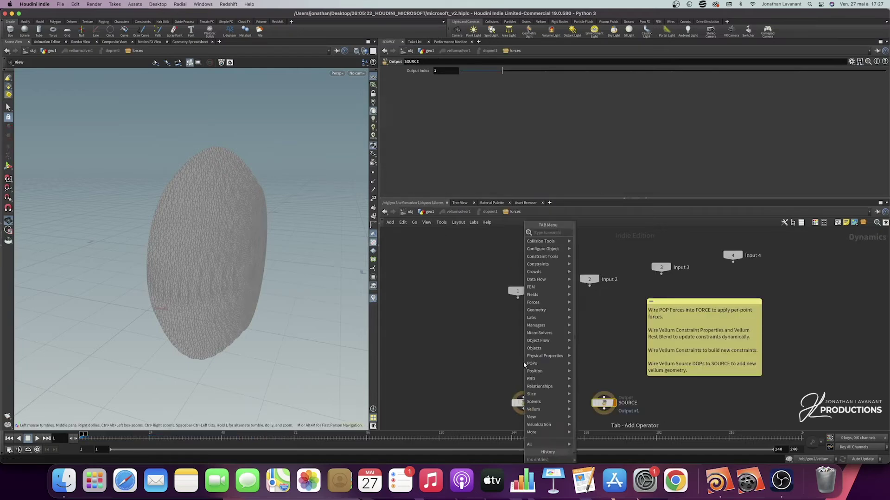
type("pop force")
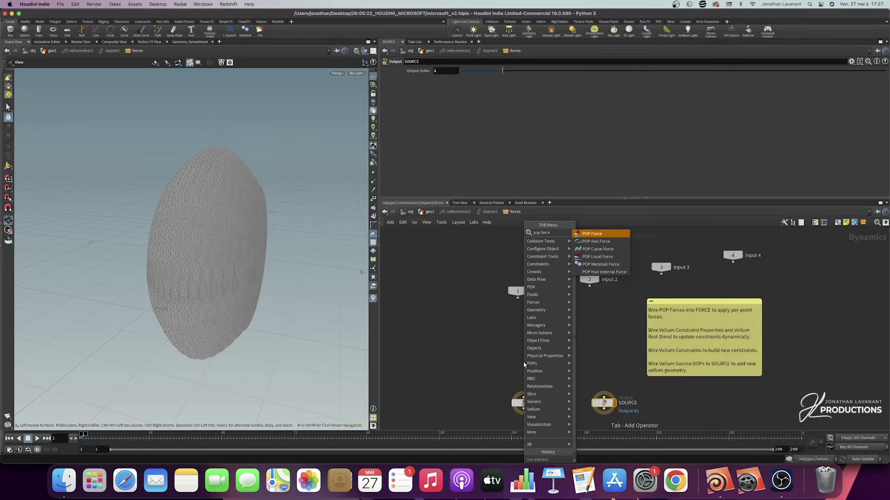
key("Return")
left_click(526, 363)
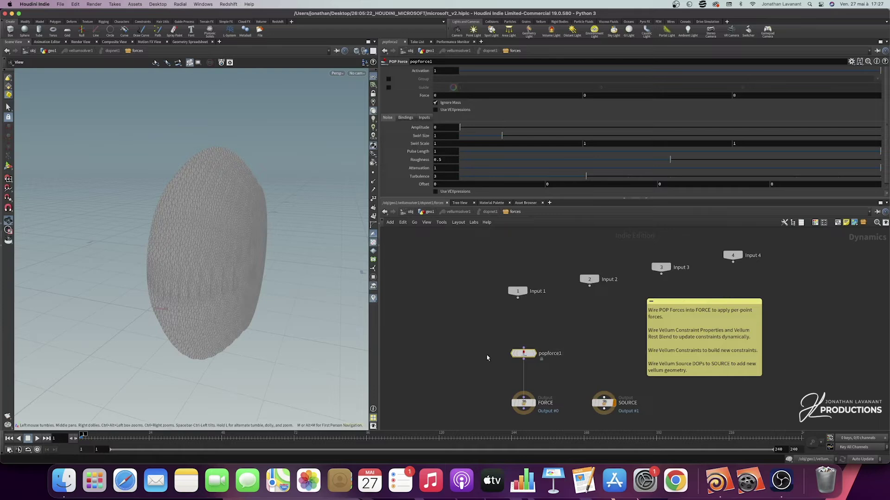
- Set the POP Force noise to an amplitude of 0.5 and a swirl size of 2
left_click_drag(583, 336, 468, 364)
double_click(437, 128)
key("Return")
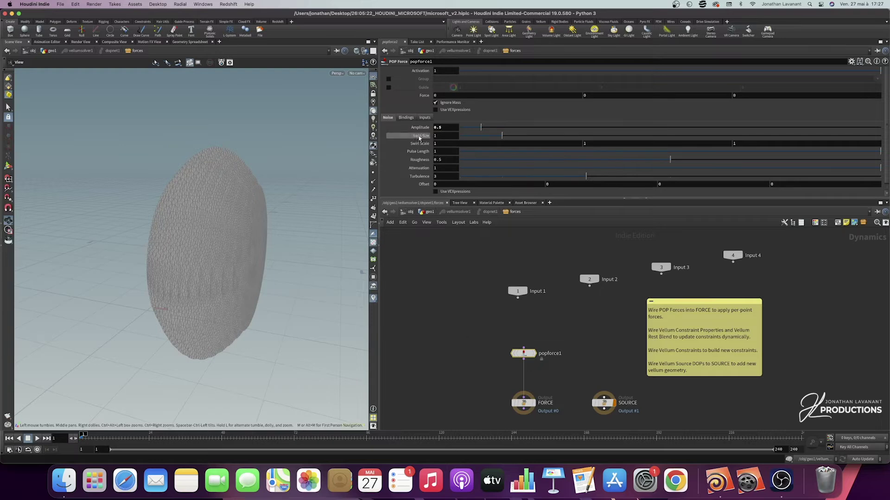
left_click_drag(437, 136, 426, 138)
type("2")
left_click(462, 356)
middle_click_drag(468, 360, 467, 329)
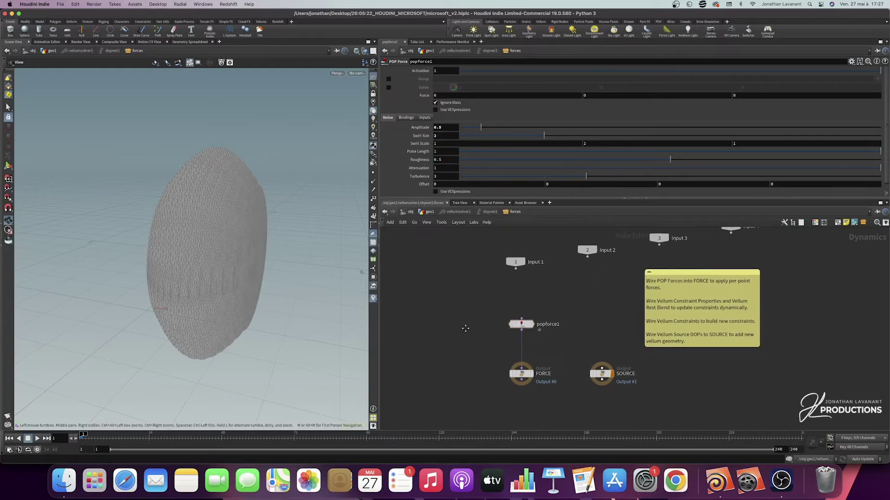
- Return to the geo1 level, add a Vellum I/O node fed by vellumsolver1, and align it beneath the solver
left_click(431, 213)
middle_click_drag(490, 355, 485, 300)
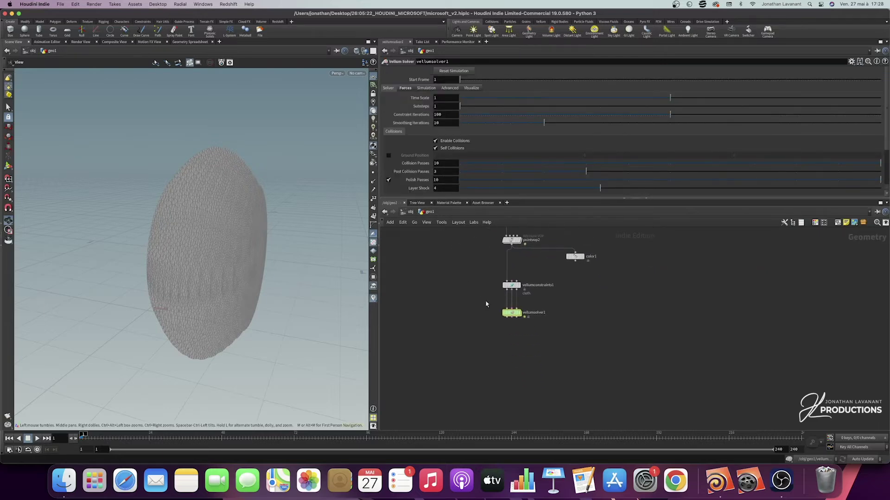
key("Tab")
type("vellumio")
key("Return")
left_click(504, 331)
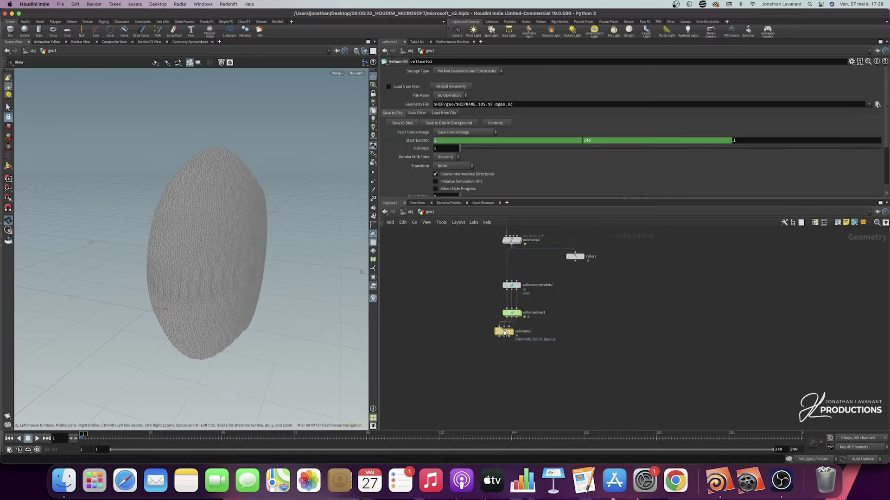
left_click_drag(504, 331, 511, 342)
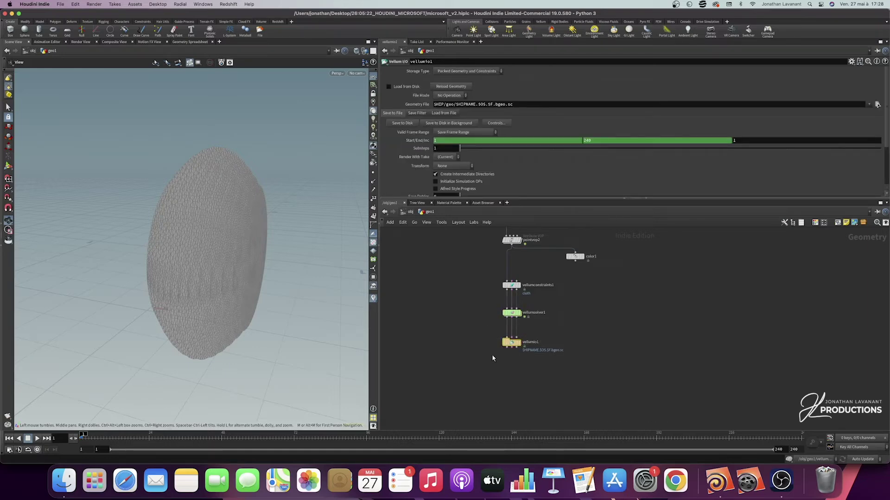
- Add a Vellum Post-Process node wired to the outputs of vellumio1
left_click(508, 348)
key("Tab")
key("Tab")
type("velu")
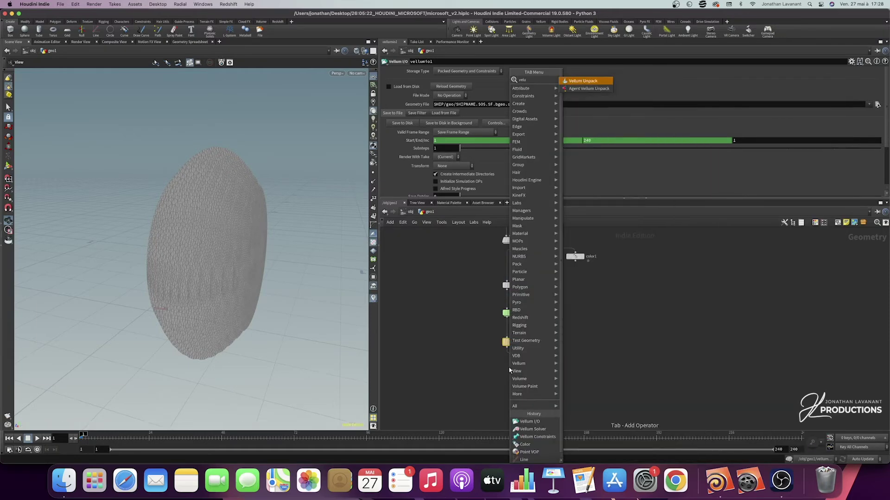
key("BackSpace")
type("lum u")
key("Return")
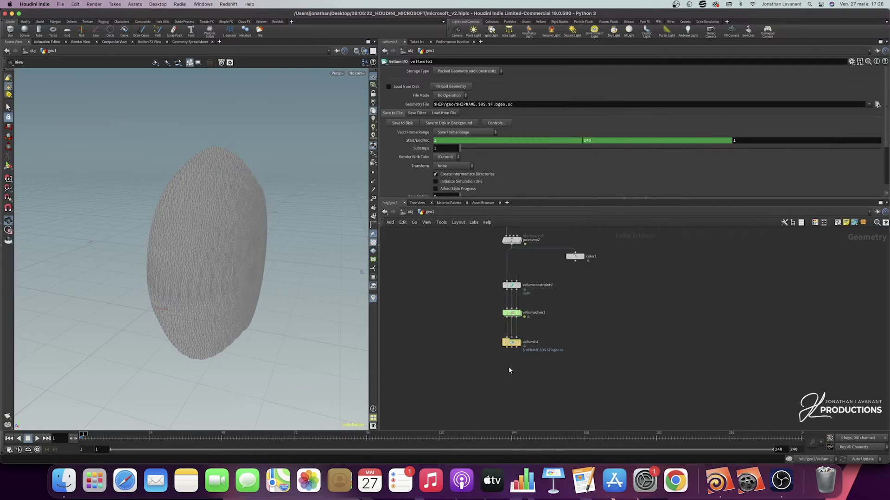
left_click(508, 368)
left_click_drag(508, 367, 585, 371)
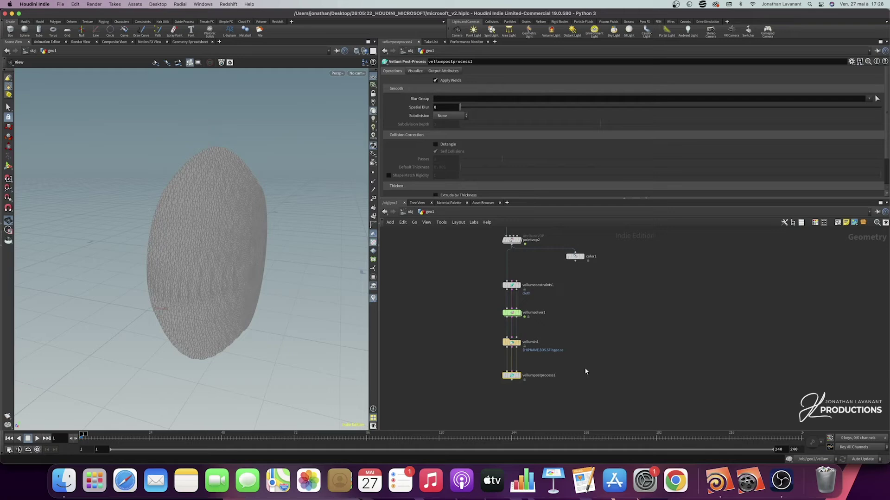
- Display the Vellum Solver, play the simulation to frame 30, and inspect the deformed cloth and the POP Force settings
mouse_move(521, 315)
left_click(518, 313)
left_click(37, 439)
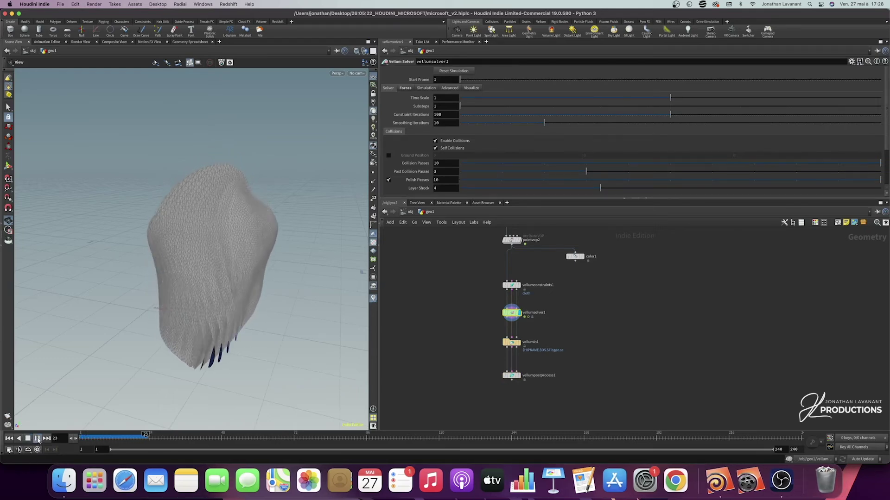
left_click(37, 439)
left_click_drag(208, 322, 229, 283)
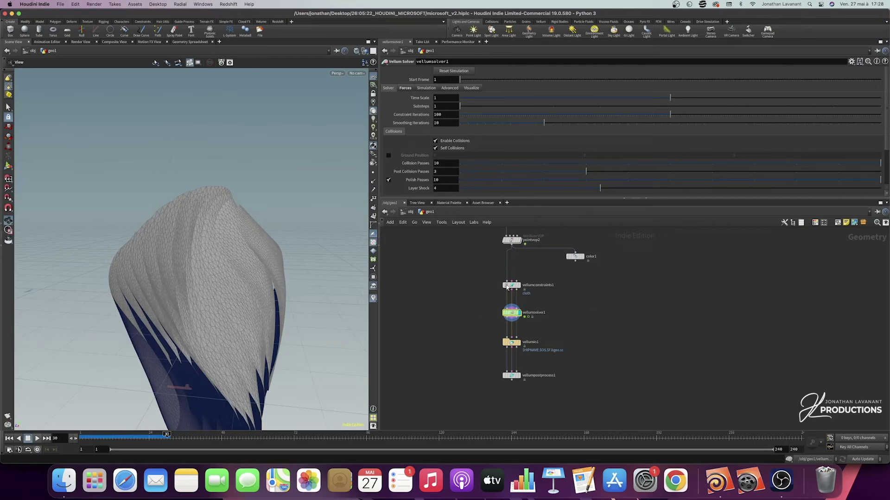
double_click(511, 313)
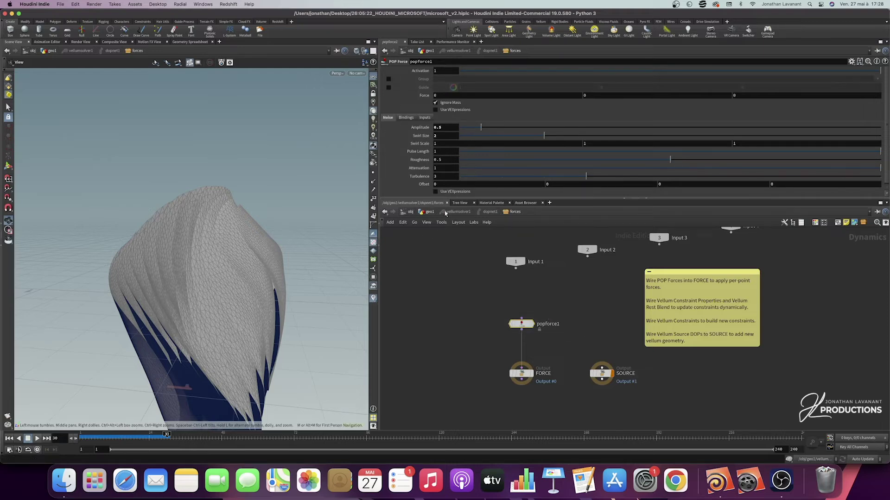
left_click(429, 212)
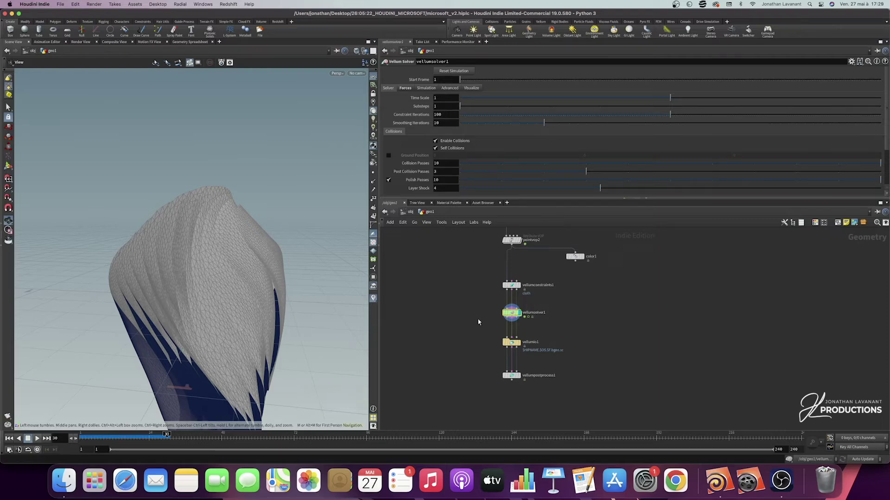
- Set the Vellum Post-Process to Loop subdivision, display the node with a depth of 2, and reduce the subdivision depth to 1
left_click(511, 375)
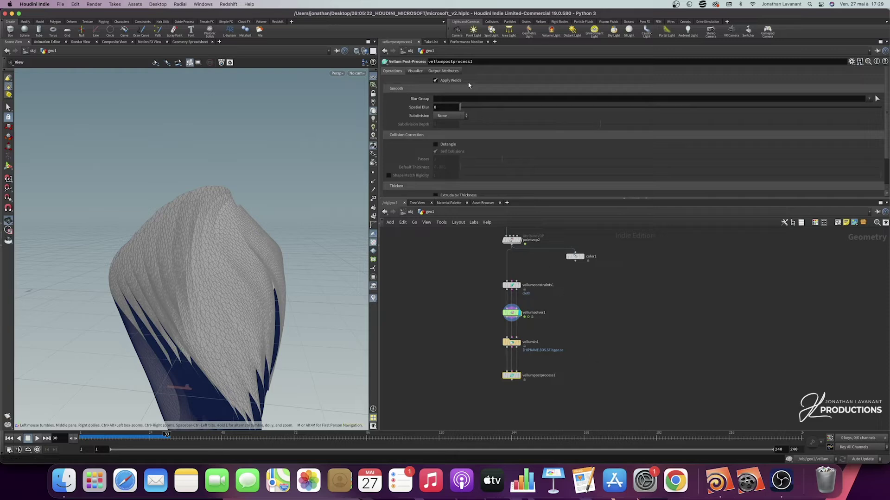
left_click(453, 116)
left_click(451, 123)
left_click(444, 124)
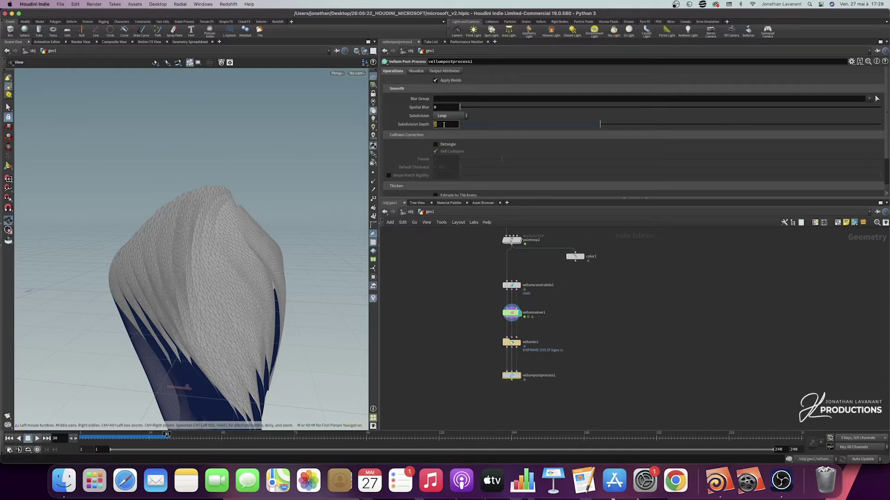
key("Return")
left_click(521, 376)
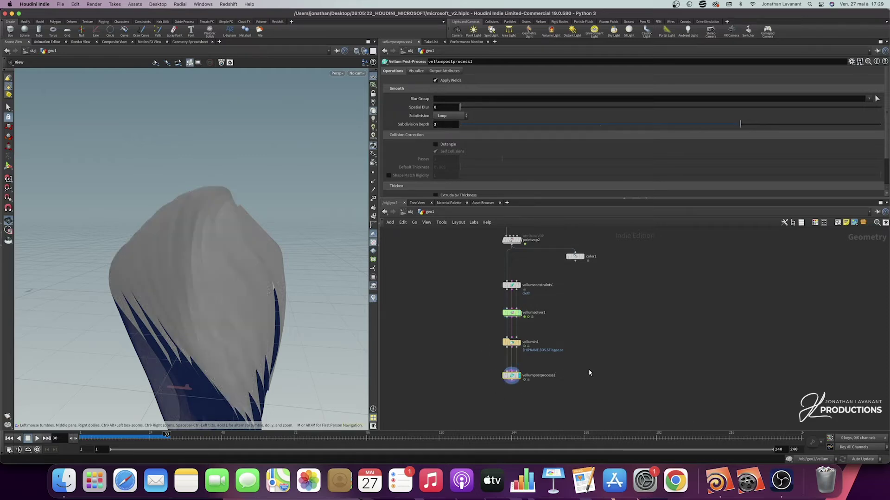
type("1")
key("Return")
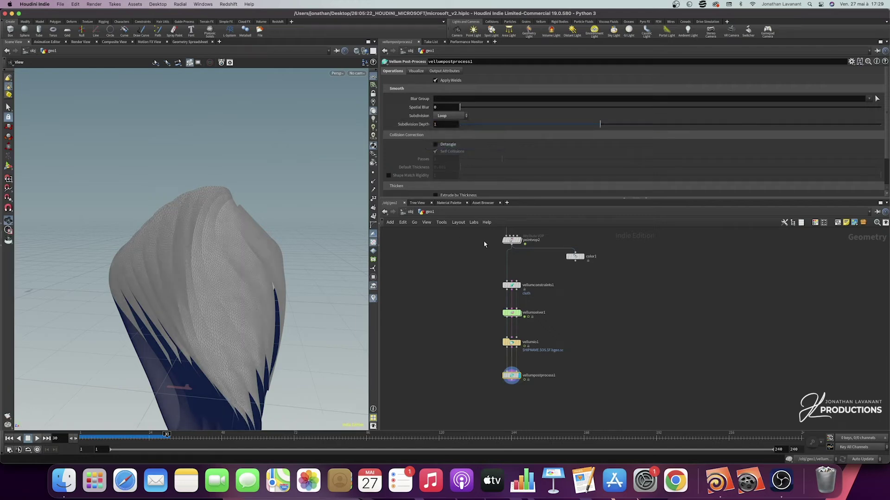
- Enable Extrude by Thickness on the Vellum Post-Process node and set its Thickness Scale to 0.8
scroll(416, 154, "down", 3)
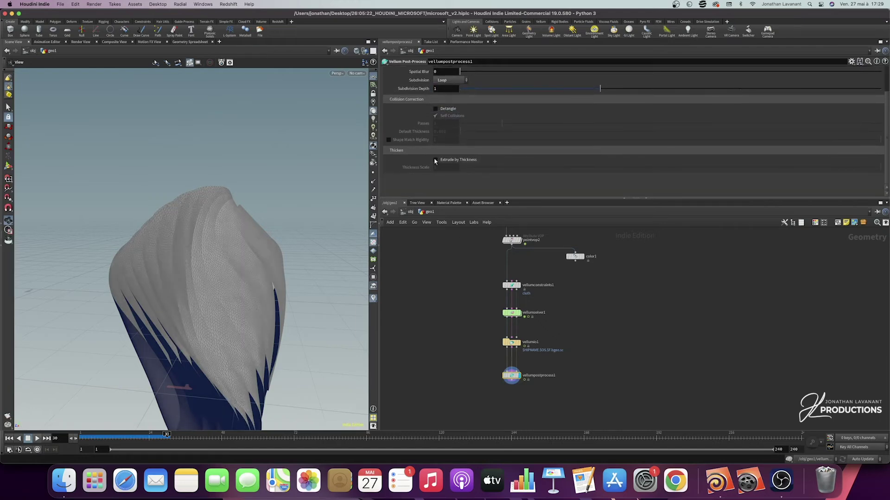
scroll(217, 266, "up", 5)
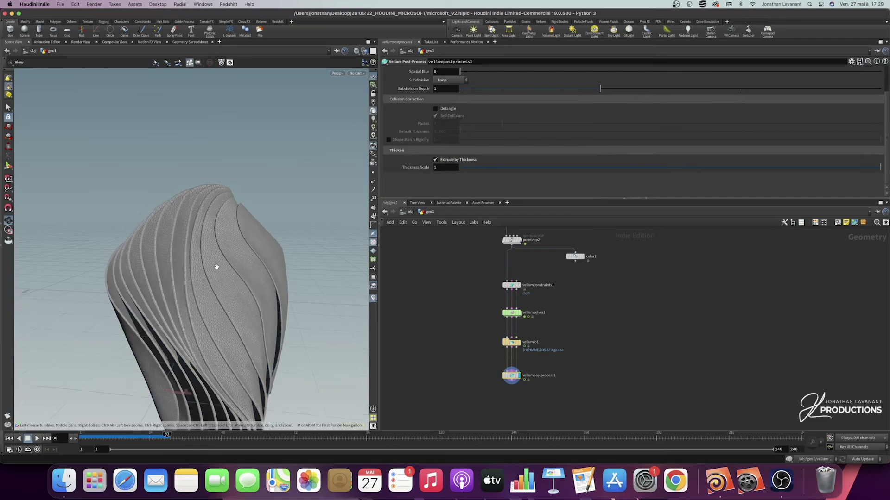
left_click_drag(204, 262, 224, 275)
left_click_drag(444, 167, 428, 171)
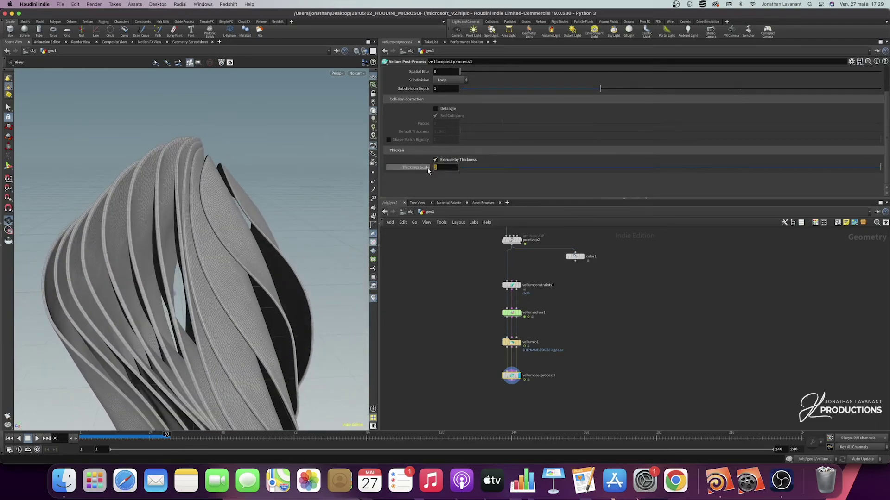
type("0.8")
key("Return")
mouse_move(188, 239)
left_mouse_down()
mouse_move(168, 237)
mouse_move(175, 238)
left_mouse_up()
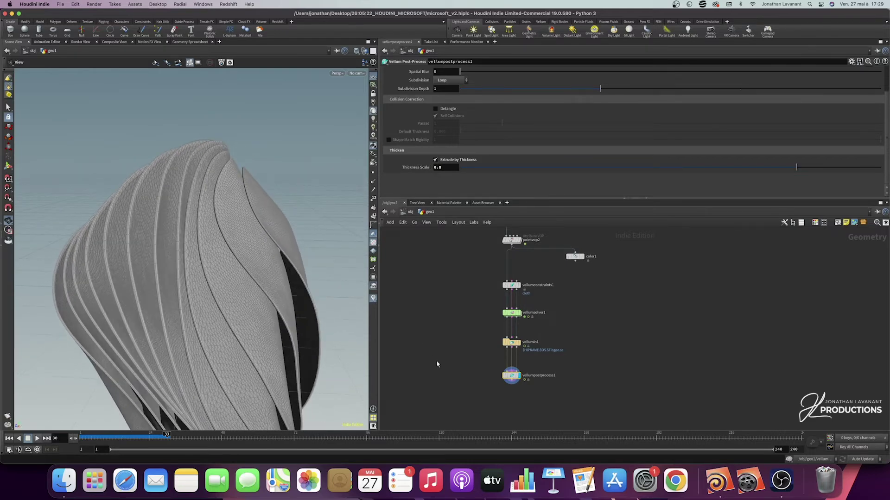
- Add a Time Shift node beneath vellumpostprocess1, display it, and delete the channel driving its Frame parameter
middle_click_drag(436, 360, 457, 354)
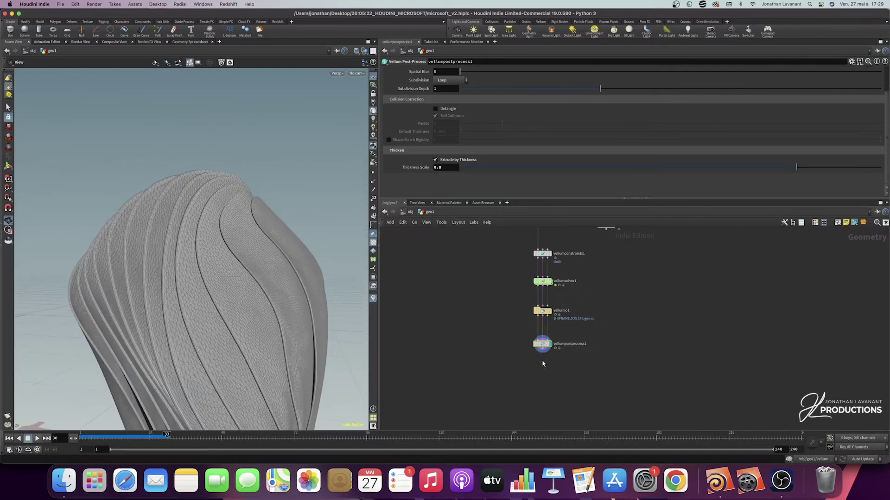
key("Tab")
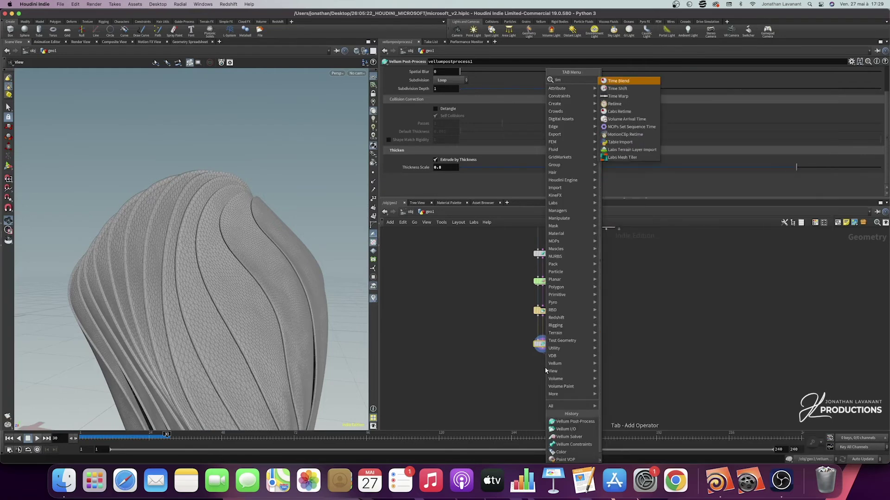
key("Escape")
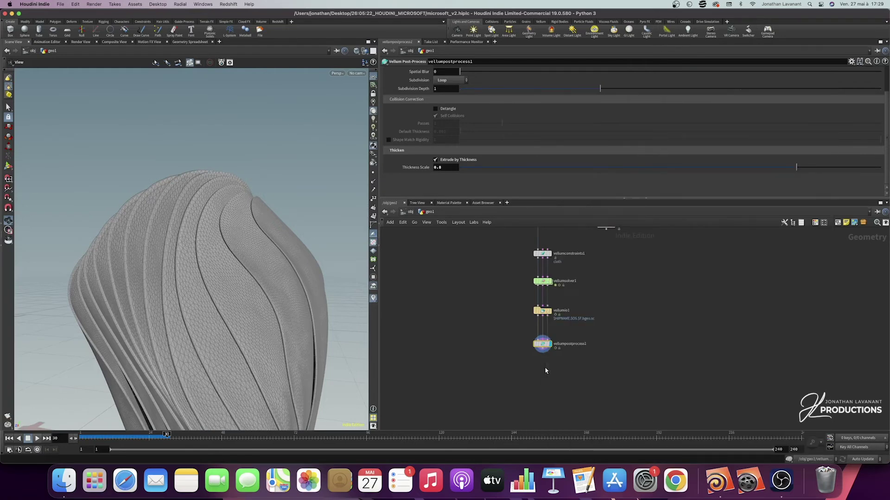
left_click(544, 368)
left_click(550, 370)
right_click(465, 78)
left_click(491, 172)
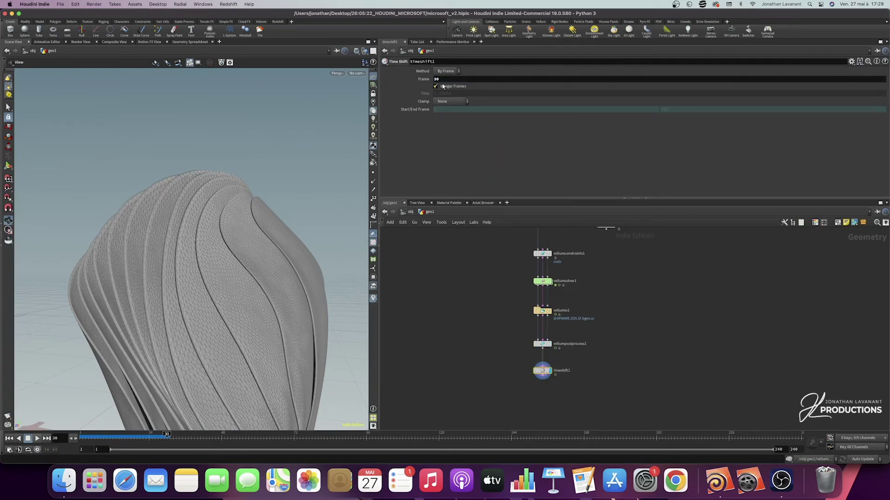
- Set the Time Shift frame to 60 and inspect the frozen cloth shape
type("60")
key("Return")
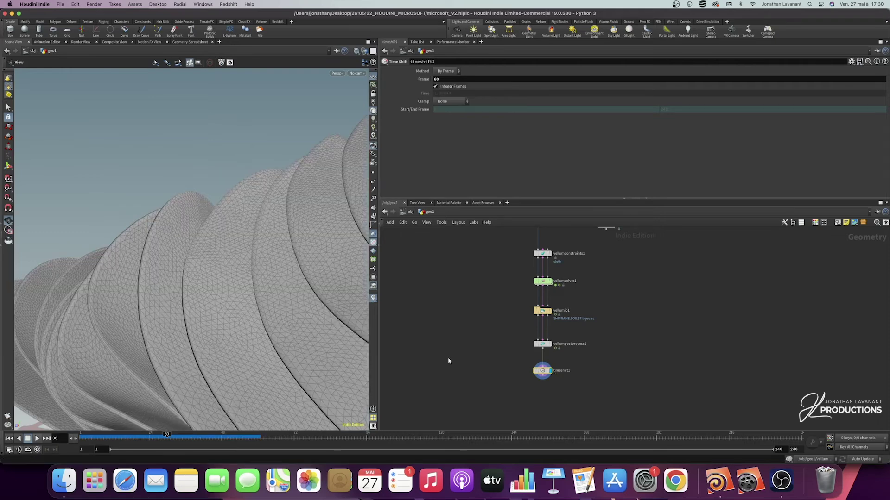
scroll(280, 312, "down", 8)
left_click_drag(277, 312, 256, 317)
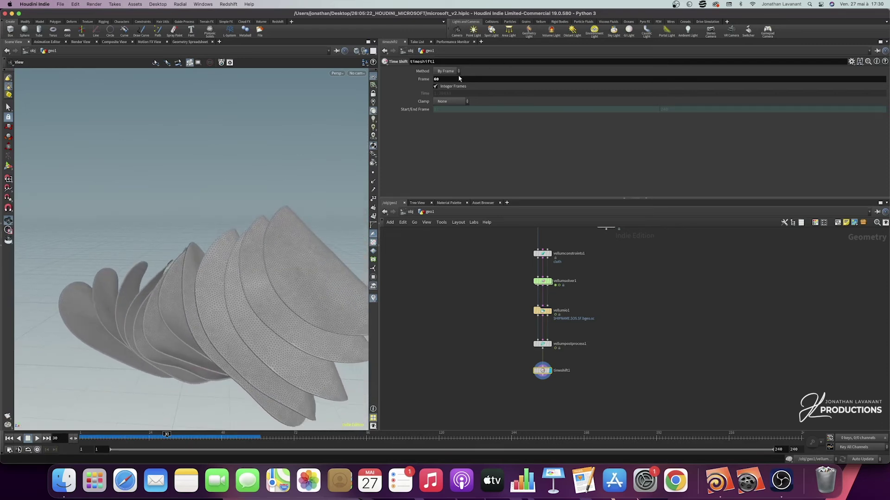
- Set the Time Shift frame to 48, move the timeline to frame 25, and inspect the held cloth shape
left_click_drag(442, 79, 431, 80)
type("48")
left_click_drag(218, 269, 272, 259)
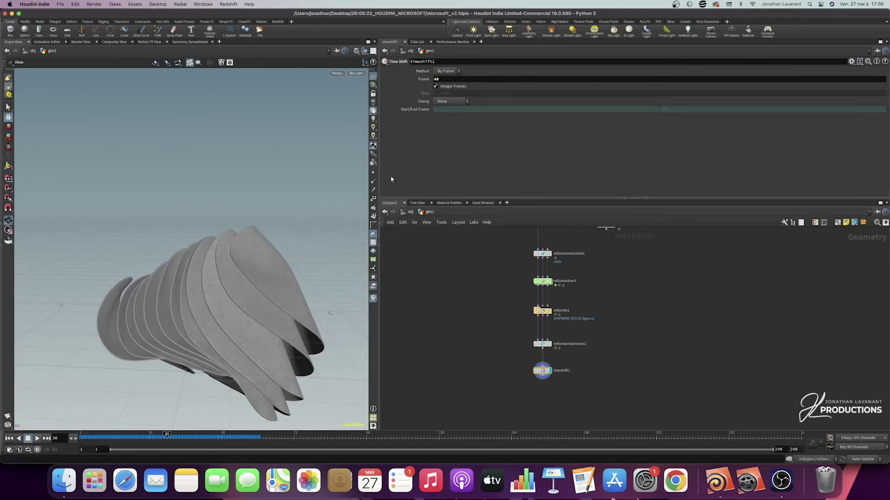
mouse_move(197, 290)
left_mouse_down()
mouse_move(218, 278)
mouse_move(197, 286)
left_mouse_up()
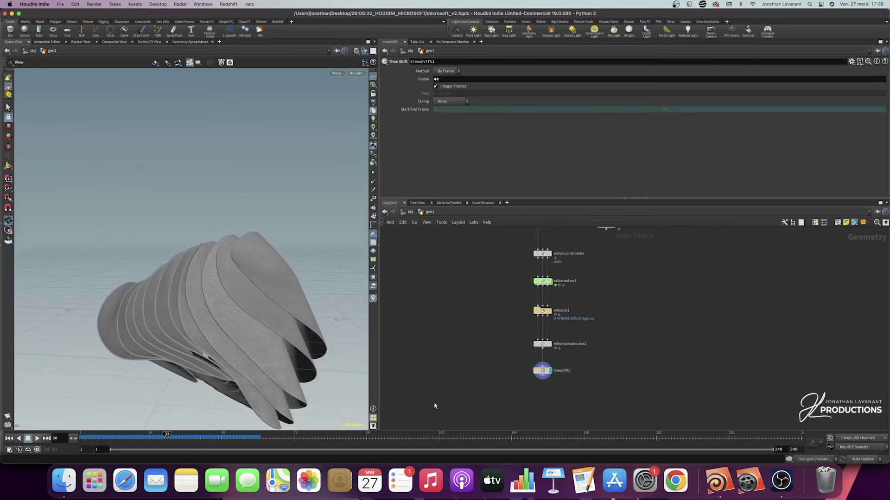
mouse_move(153, 434)
left_mouse_down()
mouse_move(220, 434)
mouse_move(151, 435)
left_mouse_up()
left_click_drag(201, 341, 278, 324)
scroll(180, 318, "up", 4)
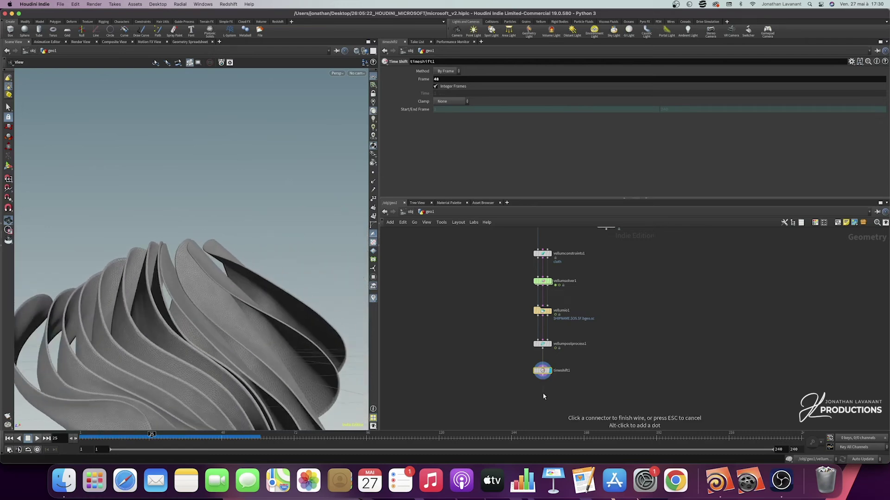
- Add a Normal node beneath timeshift1 in the geo1 network
key("Tab")
type("nor")
key("Return")
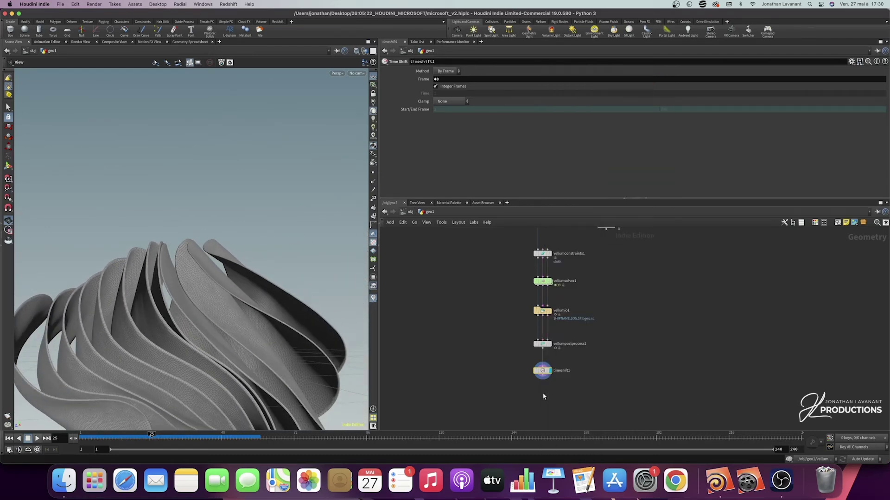
left_click(543, 397)
- Add a null named OUT_CLOTH beneath the Normal node, display it, and copy the node
middle_click_drag(543, 397, 557, 358)
left_click(556, 357)
key("Tab")
type("nul")
key("Return")
left_click(556, 379)
double_click(567, 379)
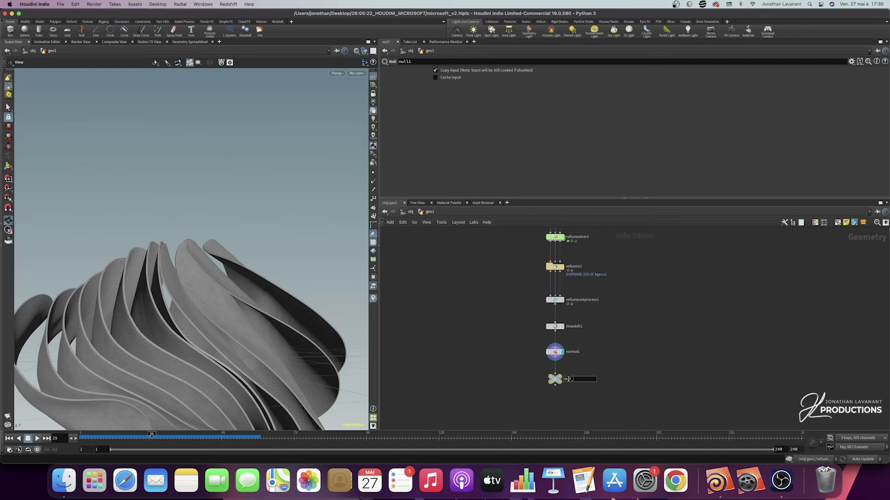
left_click(565, 372)
left_click_drag(646, 365, 484, 392)
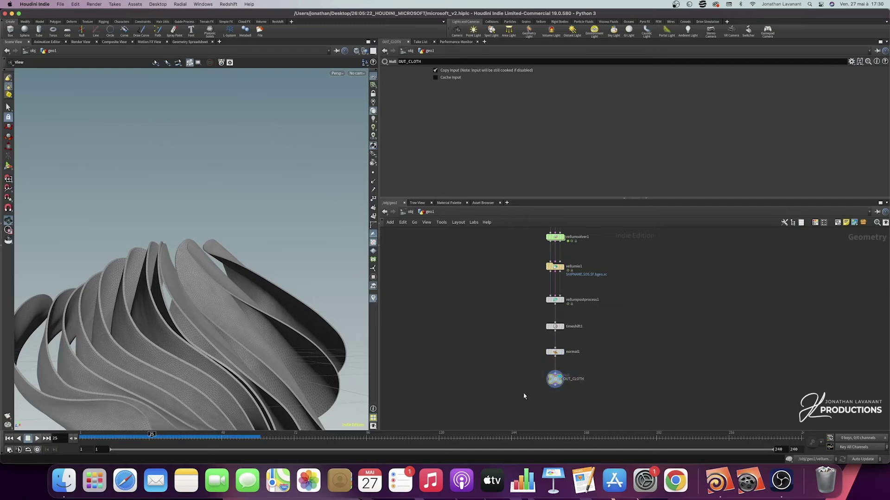
key("super+c")
- Create a geometry object named rendu beneath bg_rndr at the object level, and hide geo1
left_click(410, 212)
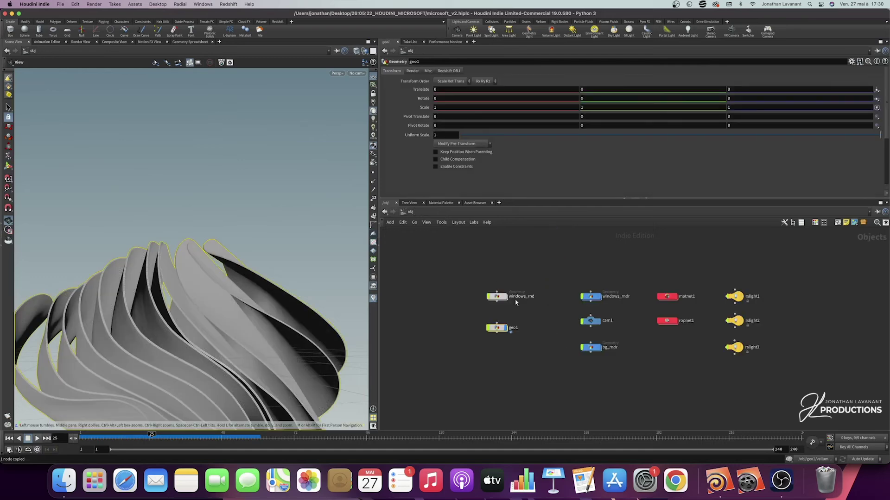
key("Tab")
type("geo")
key("Return")
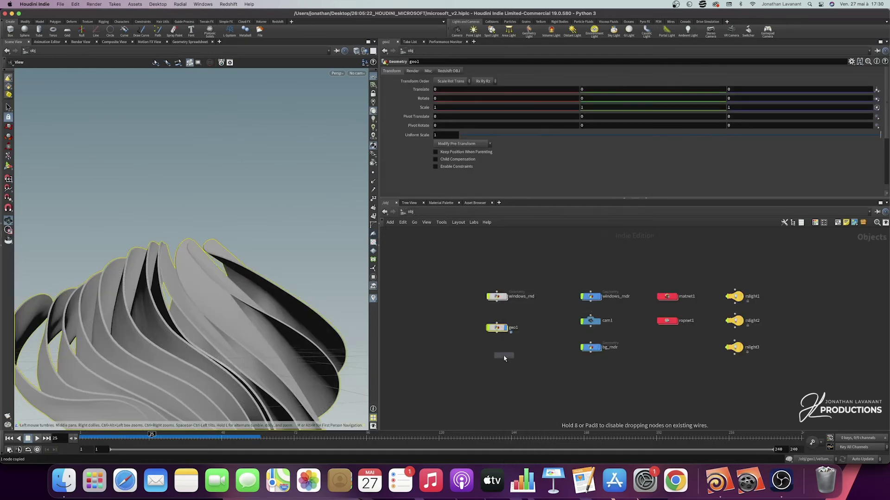
left_click(602, 377)
type("rendu")
key("Return")
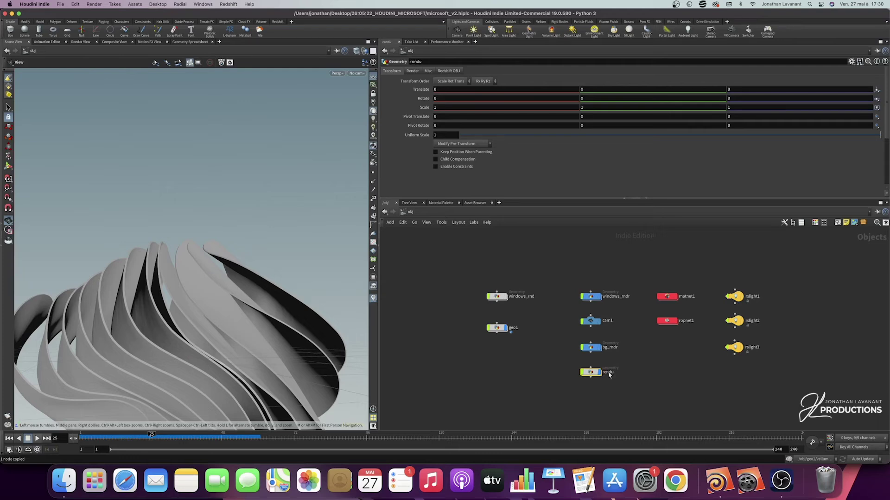
left_click(506, 329)
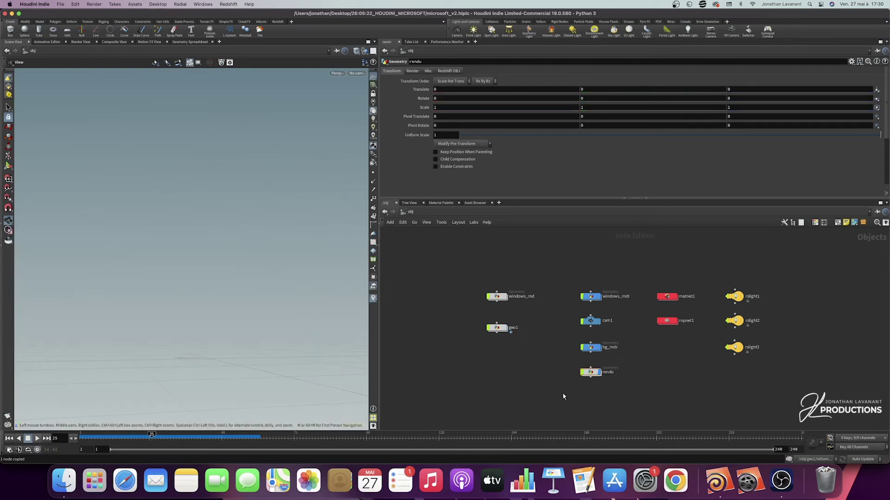
- Inside rendu, add an Object Merge node that references /obj/geo1/OUT_CLOTH as Object 1
double_click(591, 372)
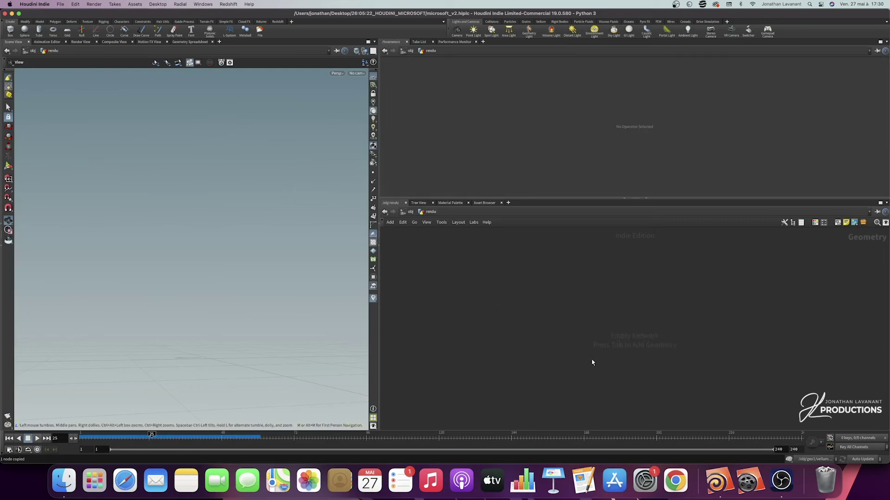
key("Tab")
type("object m")
key("Return")
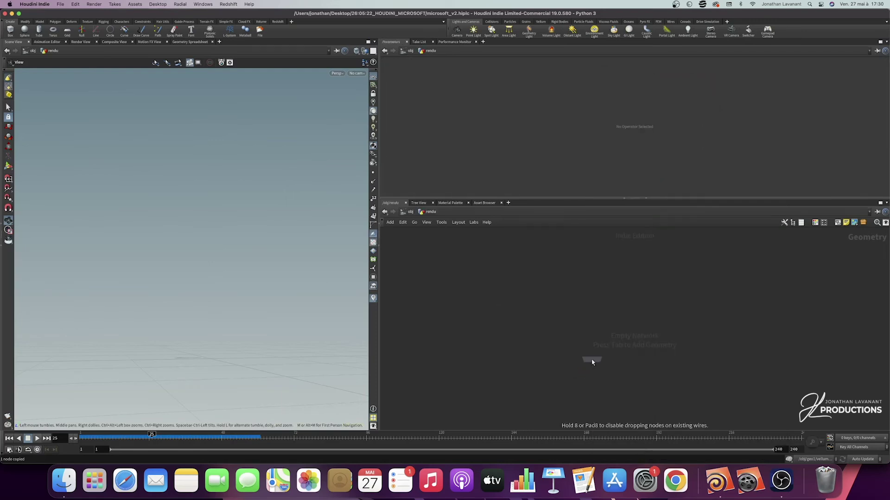
left_click(594, 306)
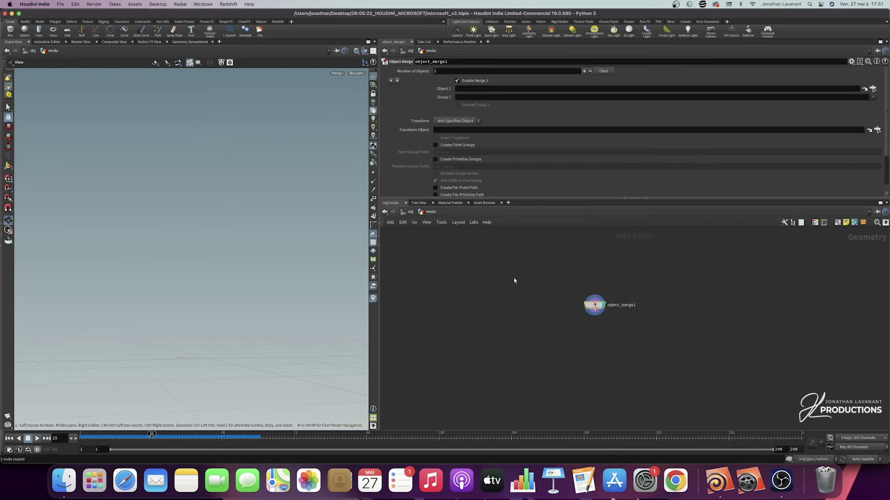
left_click(469, 88)
key("super+v")
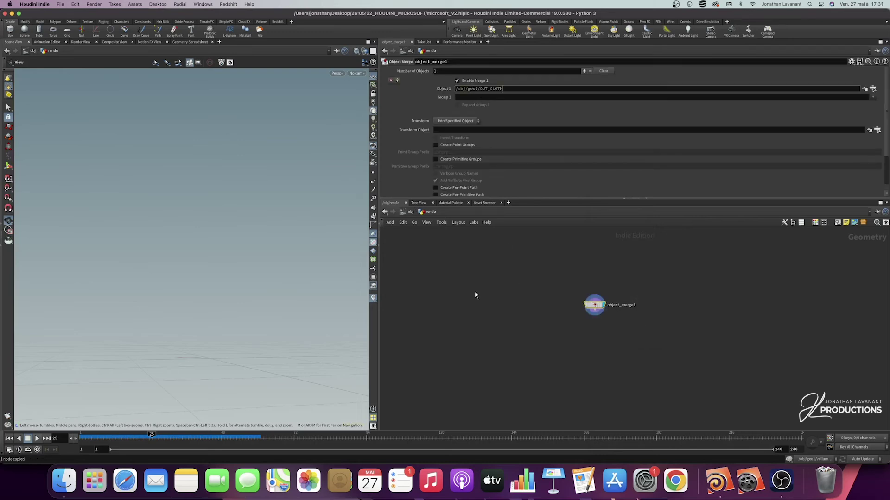
key("Return")
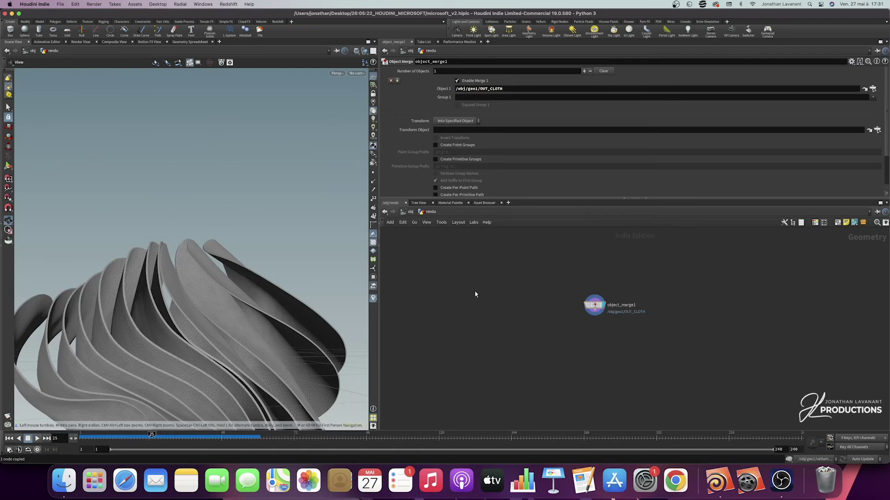
- Return to the object level and color the rendu node blue like the other render objects
left_click(410, 212)
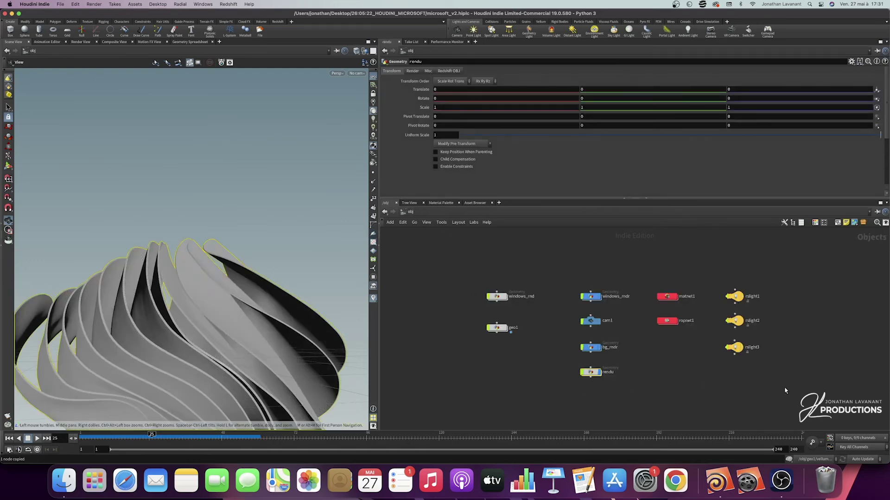
key("c")
left_click(869, 421)
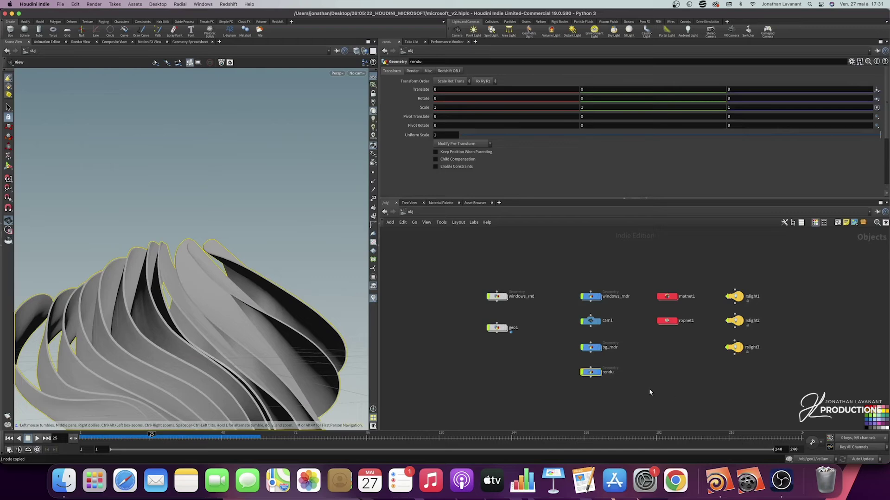
- Frame a close view of the cloth folds, create camera cam2 from that view, and place its node beneath rendu
left_click_drag(256, 316, 132, 316)
left_click_drag(210, 315, 251, 298)
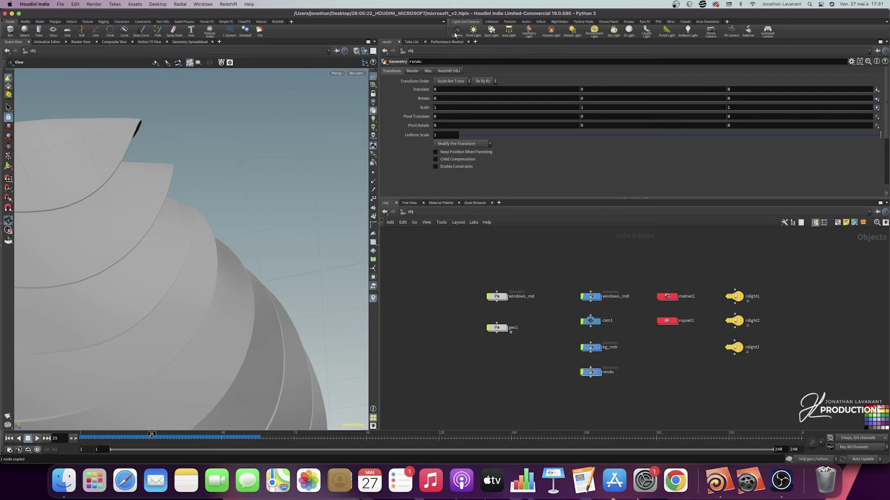
left_click(457, 31, "ctrl")
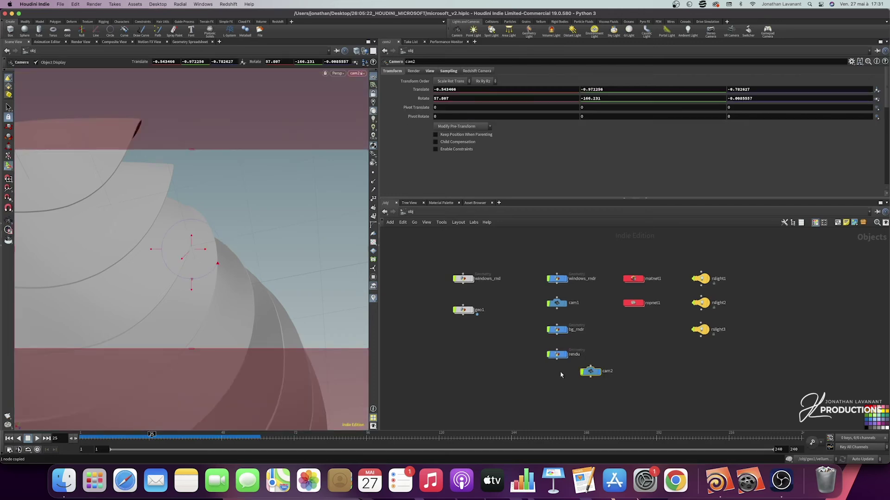
left_click_drag(590, 371, 556, 383)
key("Escape")
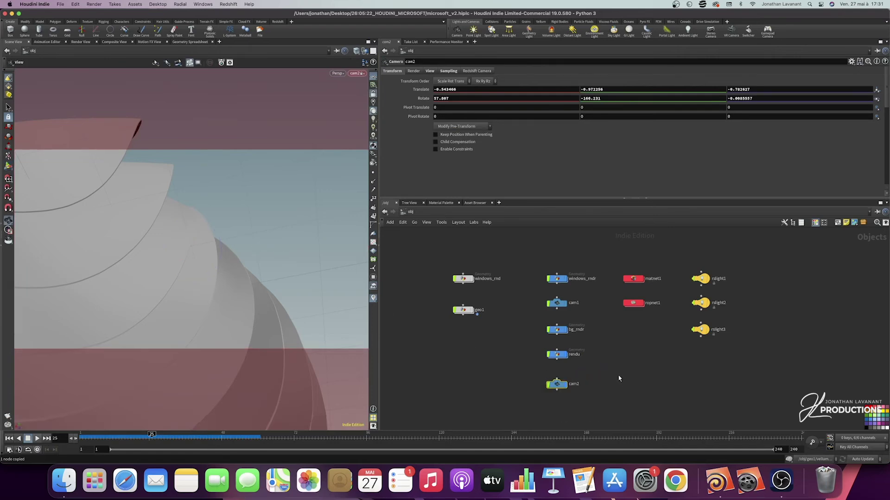
- Show the Render settings of rendu, and open matnet1 to look at its cloth and bg material builders
left_click(474, 215)
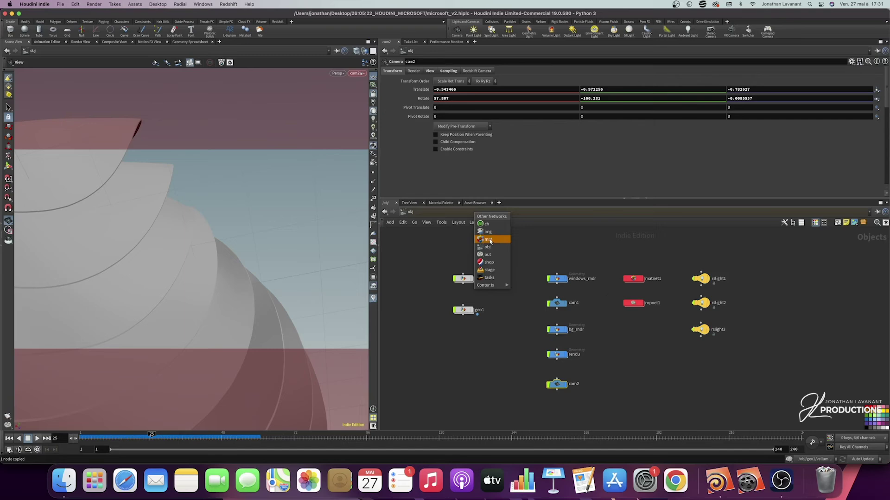
left_click(598, 245)
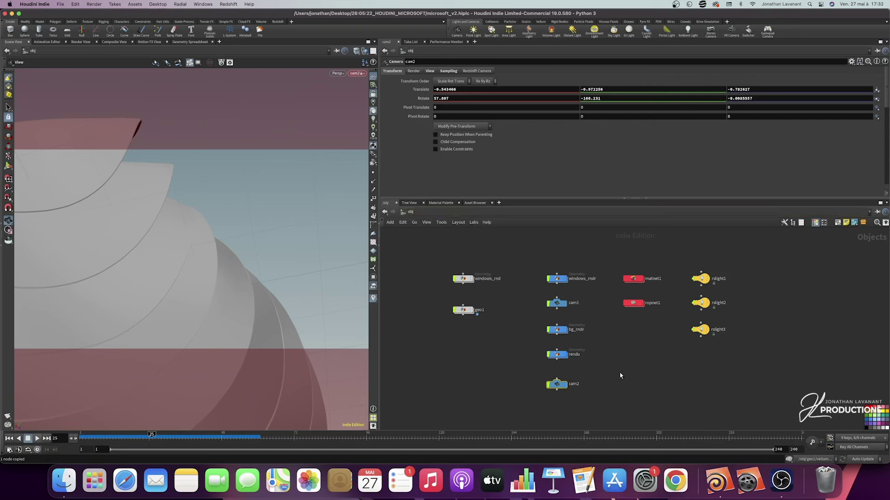
left_click_drag(616, 353, 514, 363)
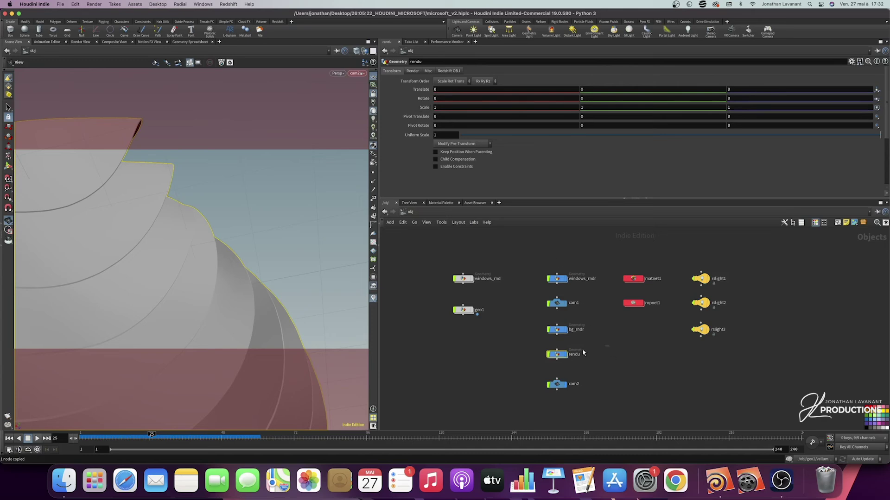
left_click(417, 70)
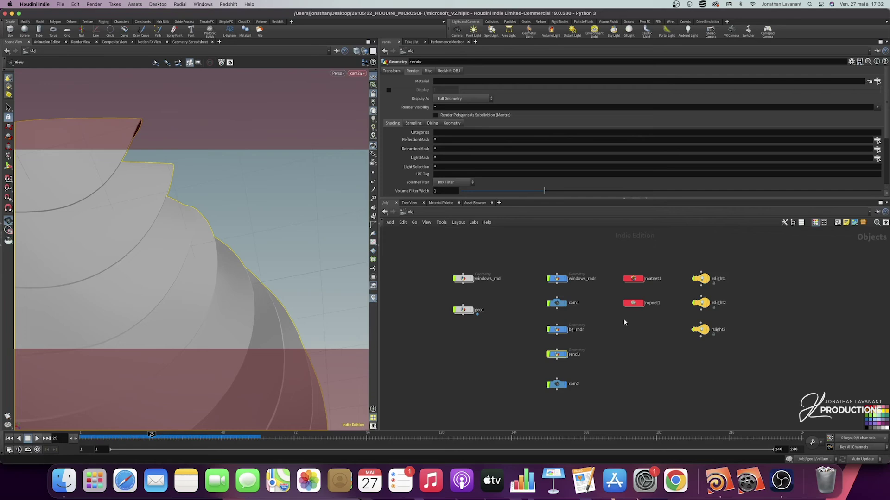
double_click(635, 279)
left_click_drag(572, 284, 472, 382)
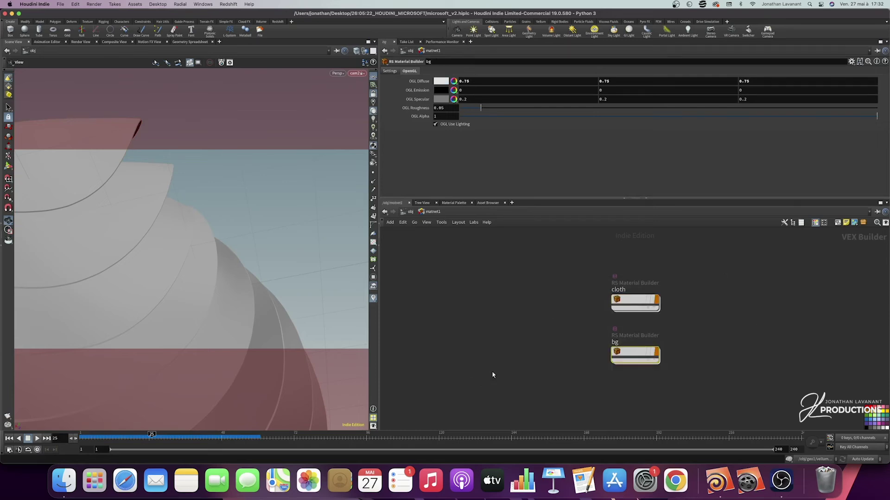
- Open the cloth material builder and review Material1's base properties, covering diffuse, reflection, refraction/transmission and sub-surface
mouse_move(630, 303)
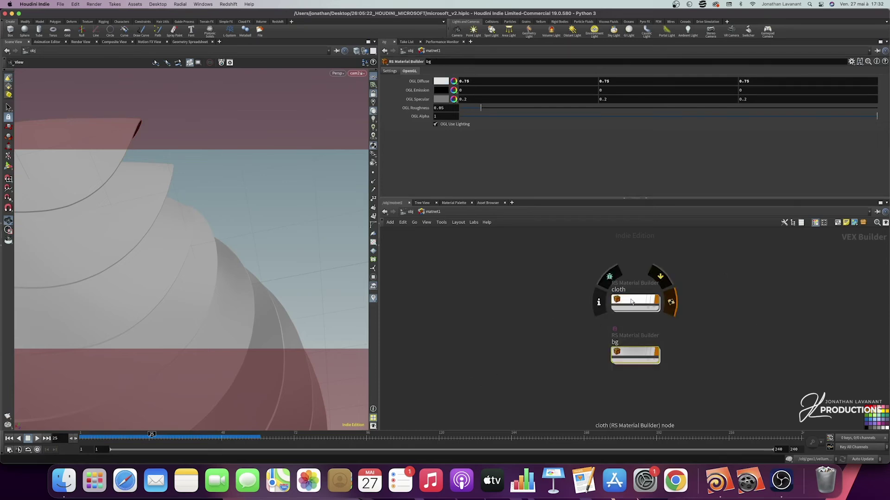
double_click(630, 303)
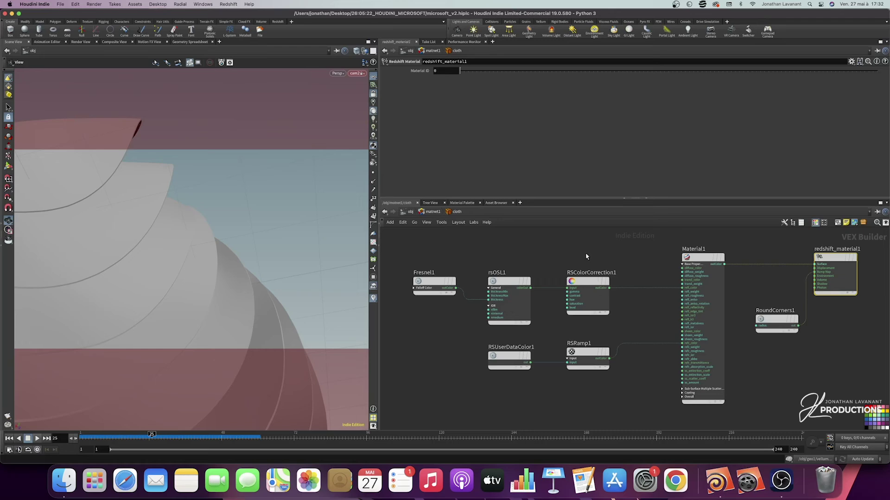
left_click_drag(658, 243, 690, 271)
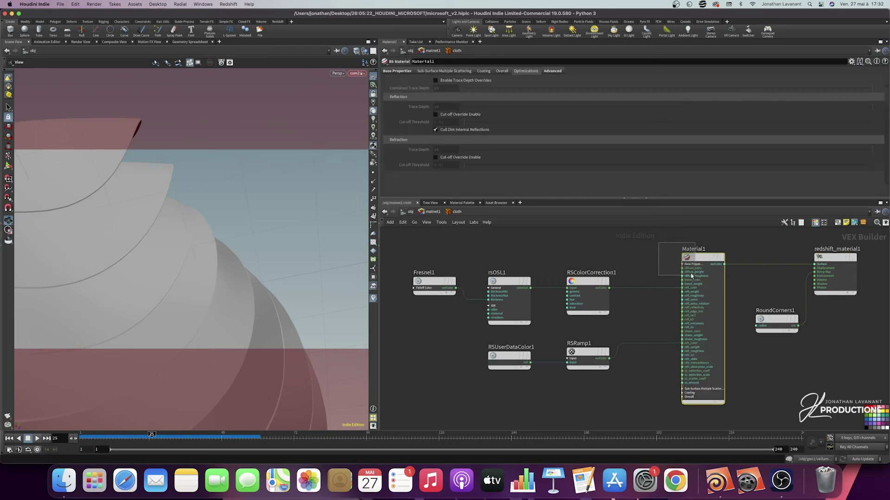
left_click(397, 71)
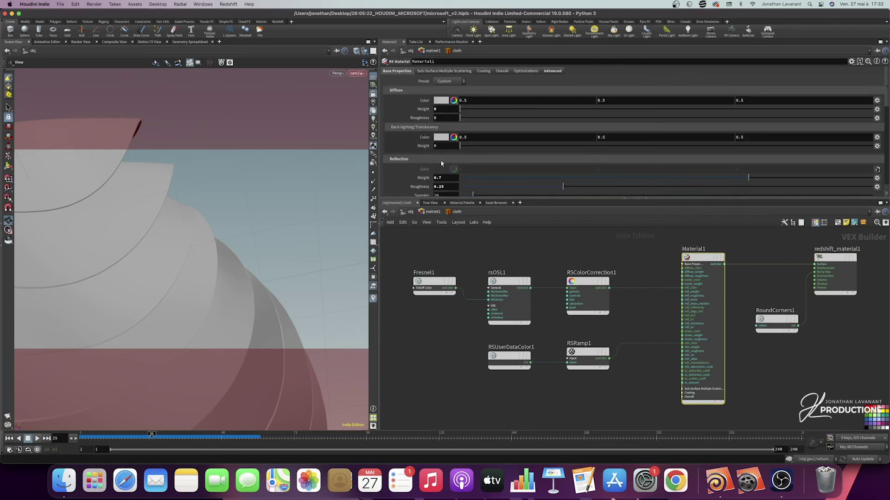
scroll(391, 135, "down", 3)
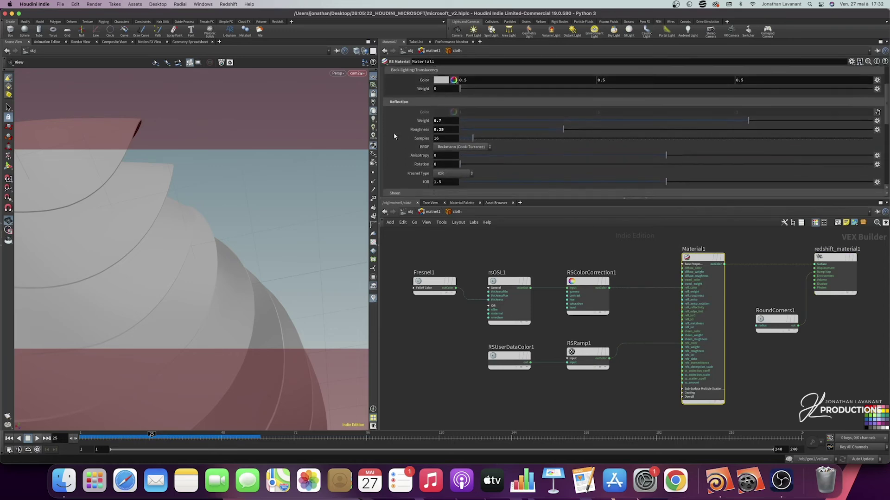
scroll(407, 146, "down", 5)
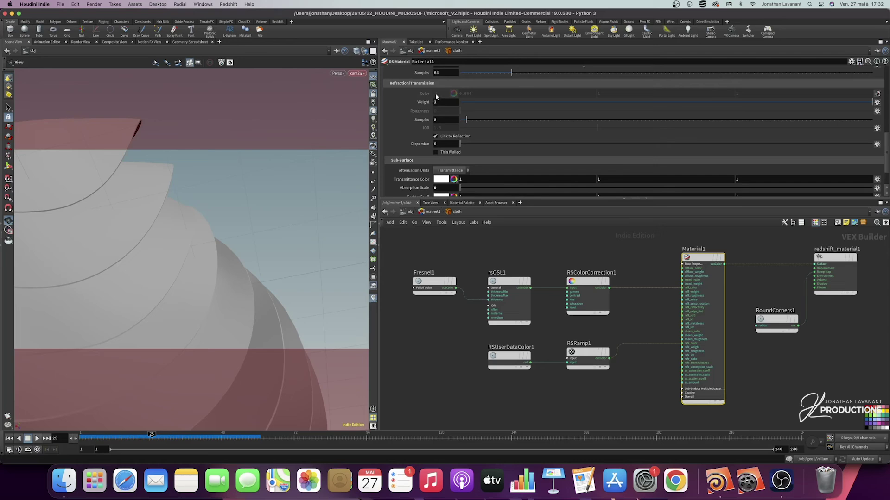
- Inspect the parameters of RSUserDataColor1, RSRamp1, rsOSL1, RSColorCorrection1 and Fresnel1 in the cloth shader network
mouse_move(540, 335)
left_mouse_down()
mouse_move(479, 381)
mouse_move(536, 351)
mouse_move(550, 333)
left_mouse_up()
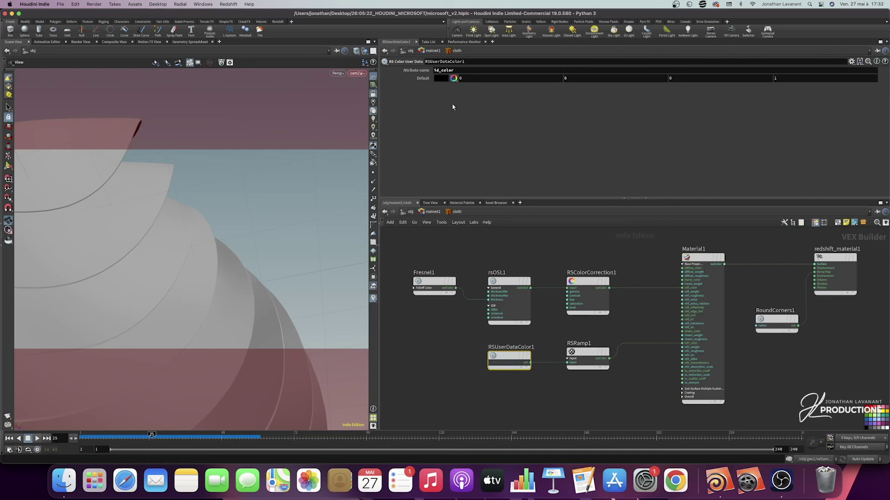
left_click_drag(580, 393, 624, 328)
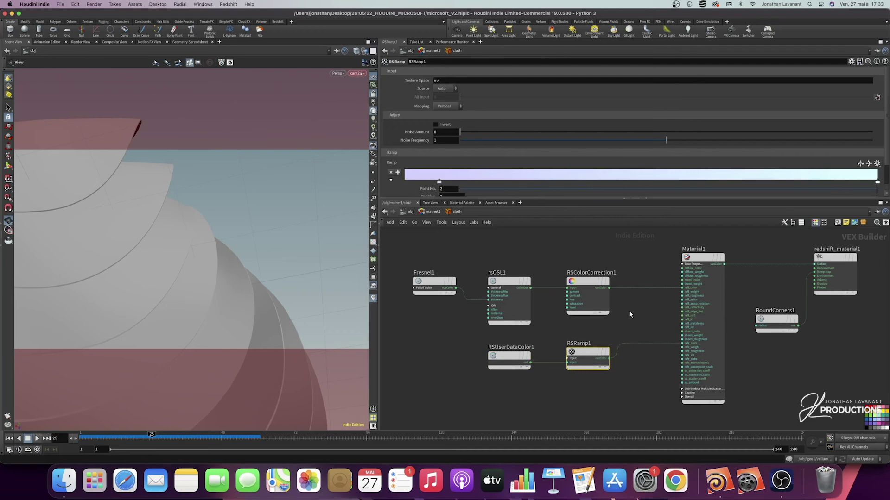
left_click(522, 282)
left_click_drag(550, 243, 467, 306)
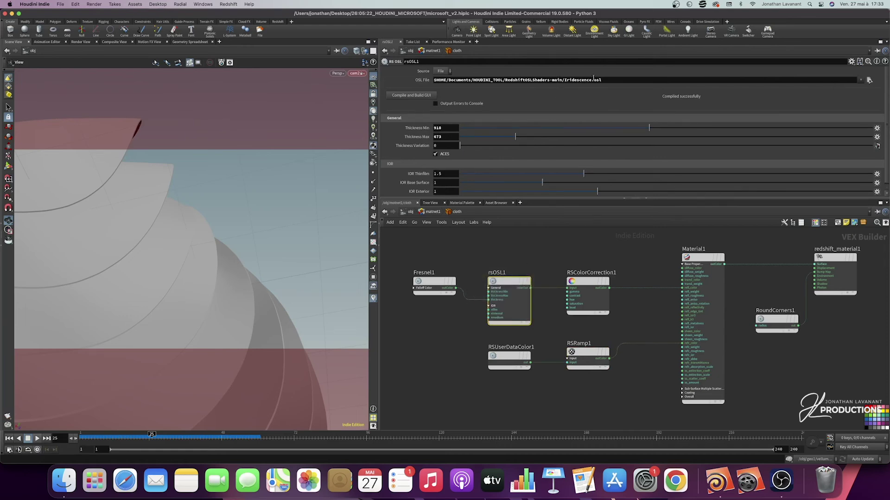
left_click_drag(605, 280, 566, 317)
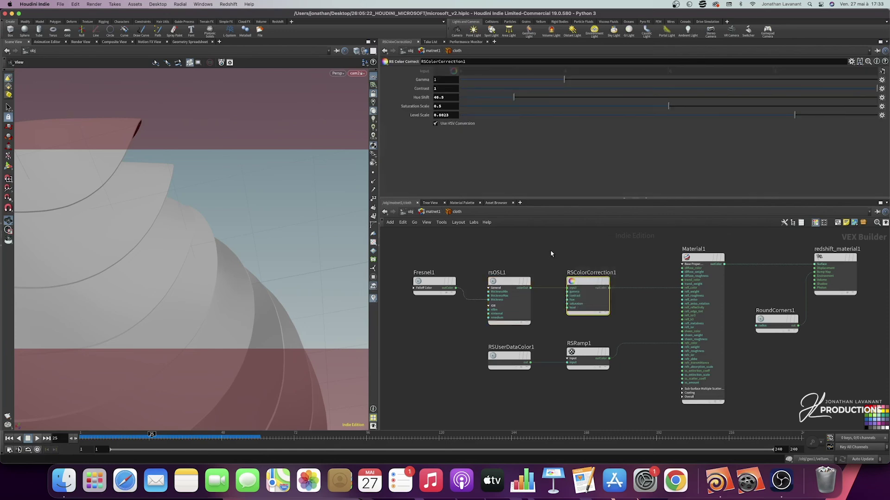
left_click_drag(458, 265, 417, 310)
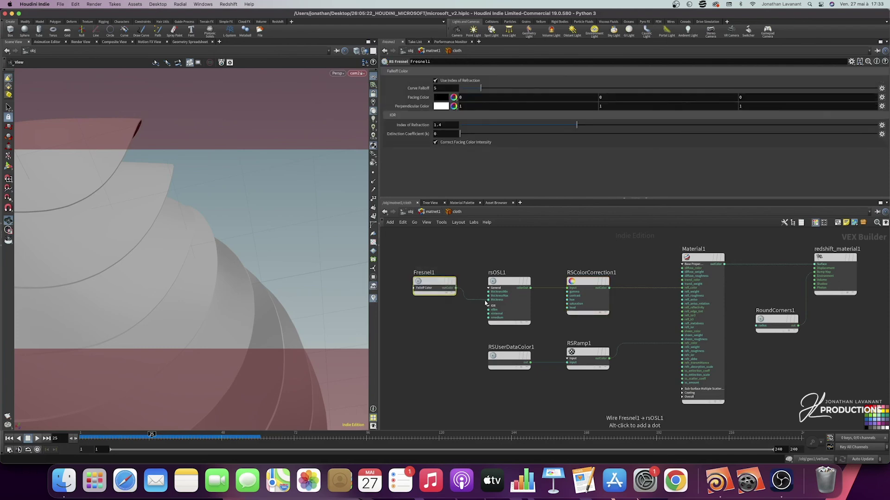
- Check how the shader nodes feed Material1, view RoundCorners1's parameters, and return to the object level
left_click_drag(667, 236, 699, 289)
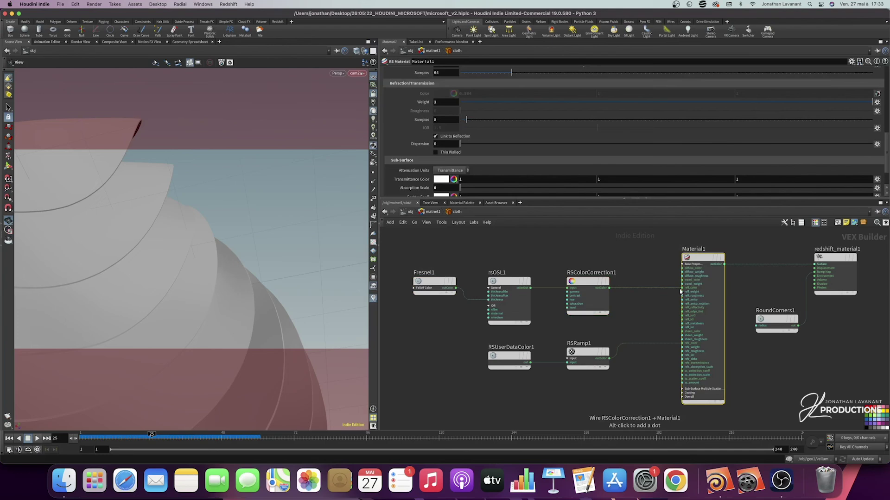
middle_click_drag(736, 285, 691, 289)
left_click_drag(705, 296, 740, 360)
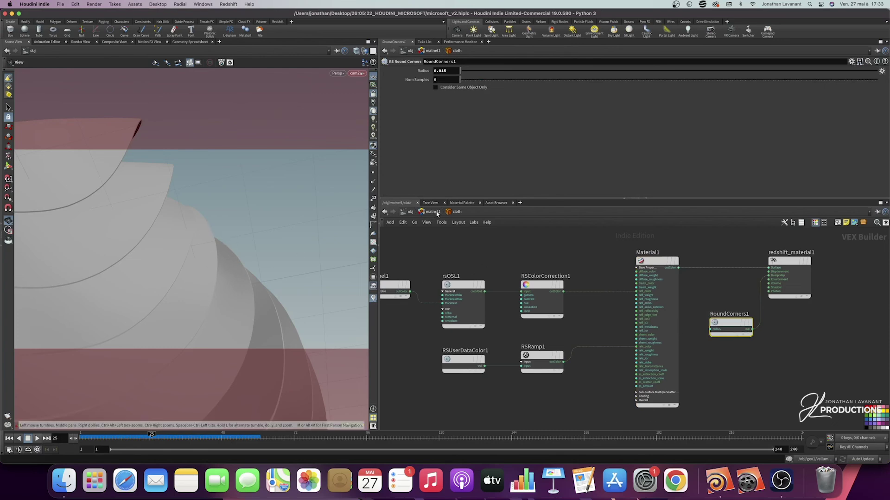
left_click(410, 212)
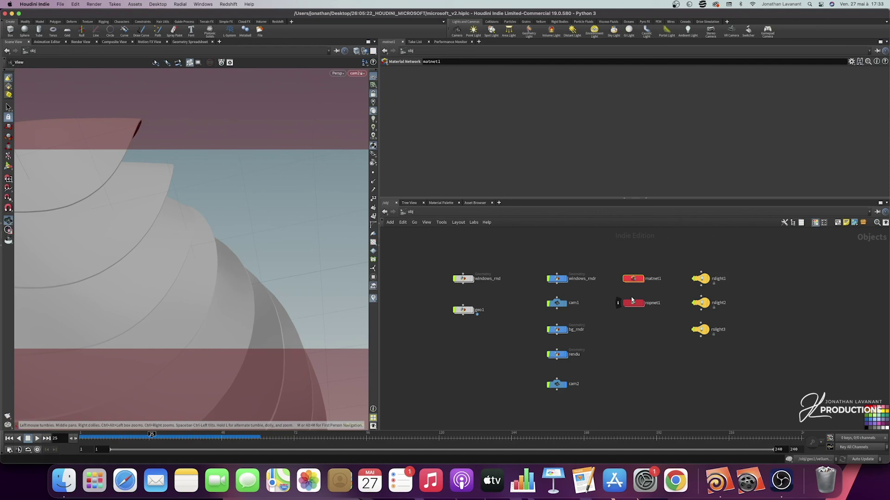
- Select the three Redshift lights, hide rendu, and display windows_rndr and bg_rndr in a free view outside cam2
left_click_drag(775, 263, 691, 341)
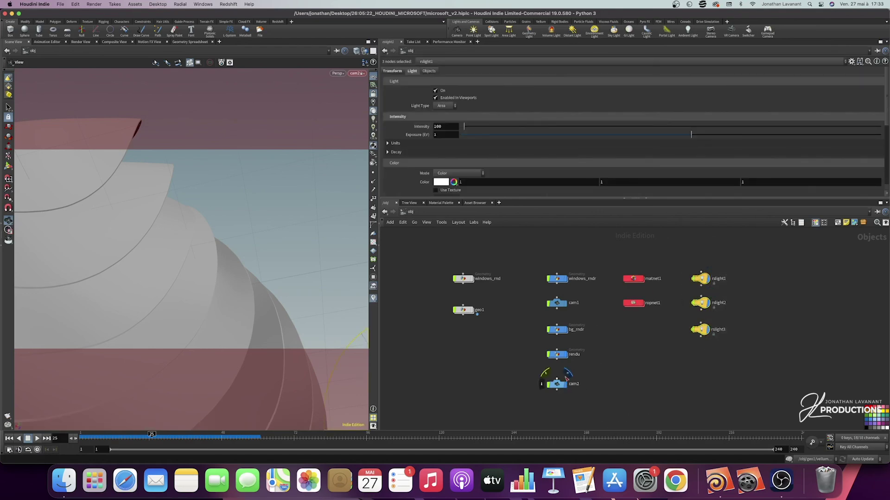
left_click(566, 355)
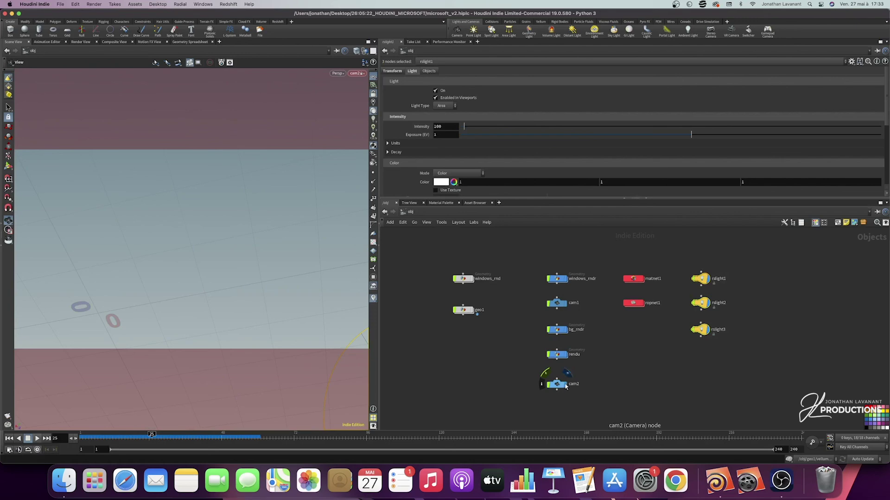
left_click(563, 278)
left_click(374, 95)
right_click_drag(248, 229, 266, 288)
left_click_drag(266, 288, 297, 301)
left_click(564, 331)
right_click_drag(298, 300, 304, 376)
left_click_drag(304, 376, 56, 346)
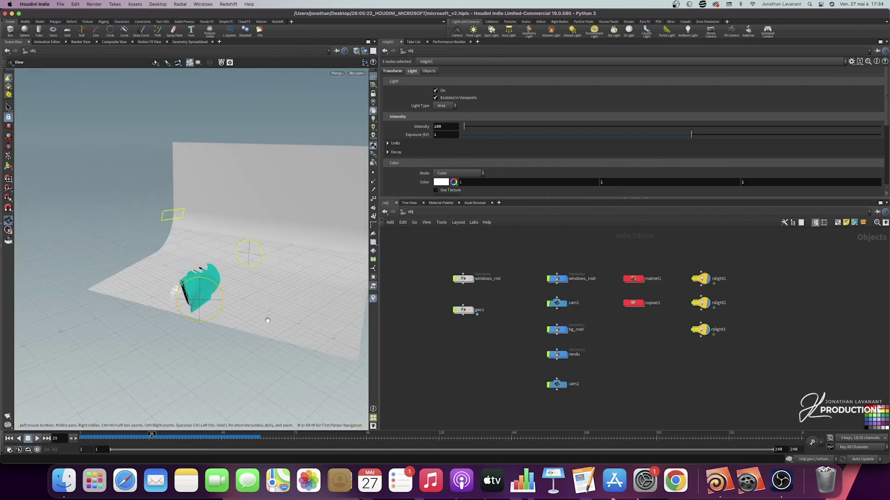
- Examine from several angles how the three area lights are placed around the cloth and the curved backdrop
left_click_drag(272, 318, 294, 311)
right_click_drag(206, 311, 255, 324)
left_click_drag(255, 323, 229, 282)
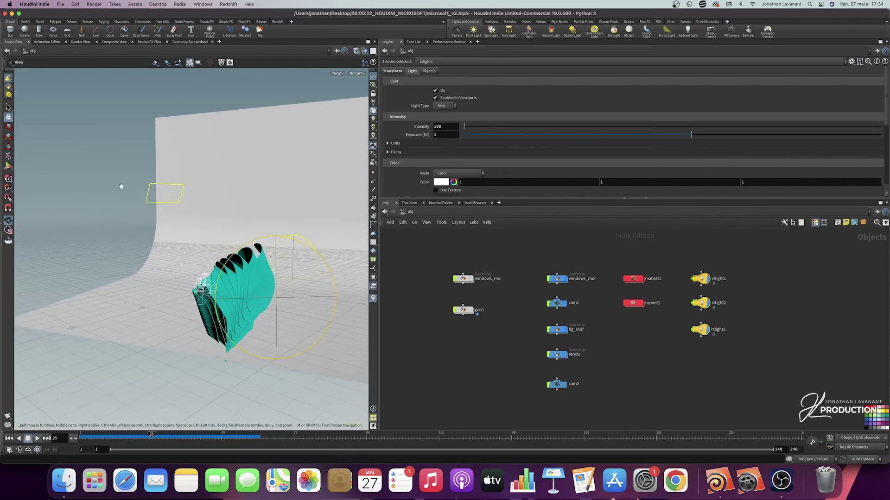
left_click_drag(276, 300, 329, 295)
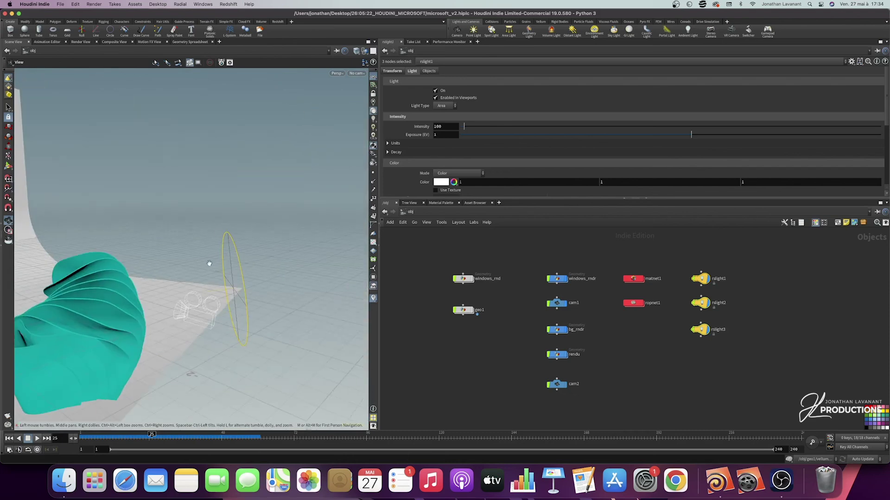
left_click_drag(240, 263, 202, 150)
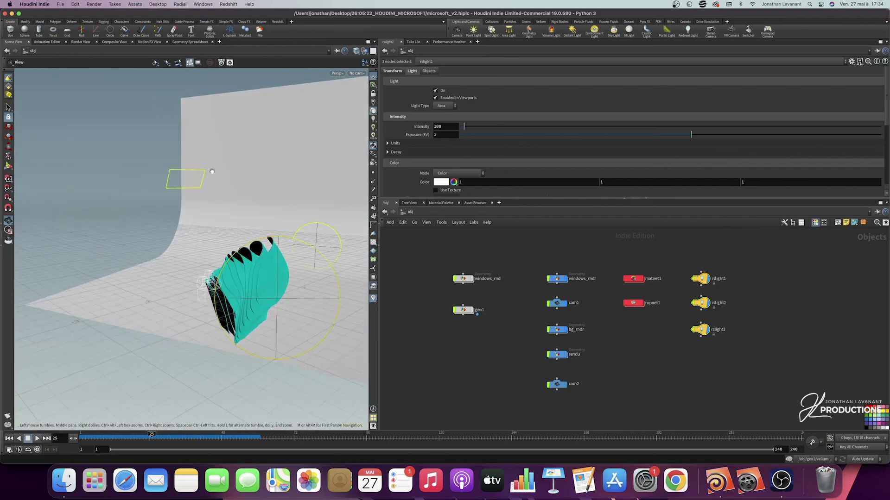
left_click_drag(223, 195, 238, 253)
mouse_move(332, 234)
left_mouse_down()
mouse_move(307, 242)
mouse_move(320, 227)
left_mouse_up()
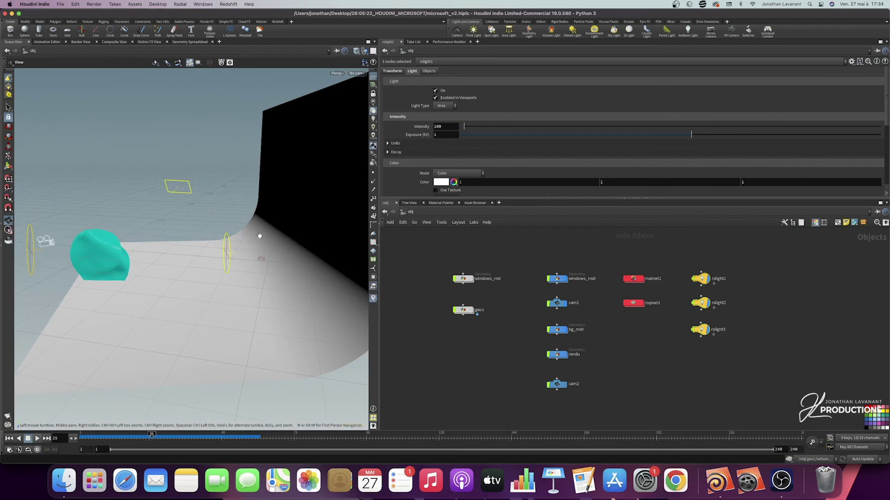
left_click_drag(264, 248, 284, 284)
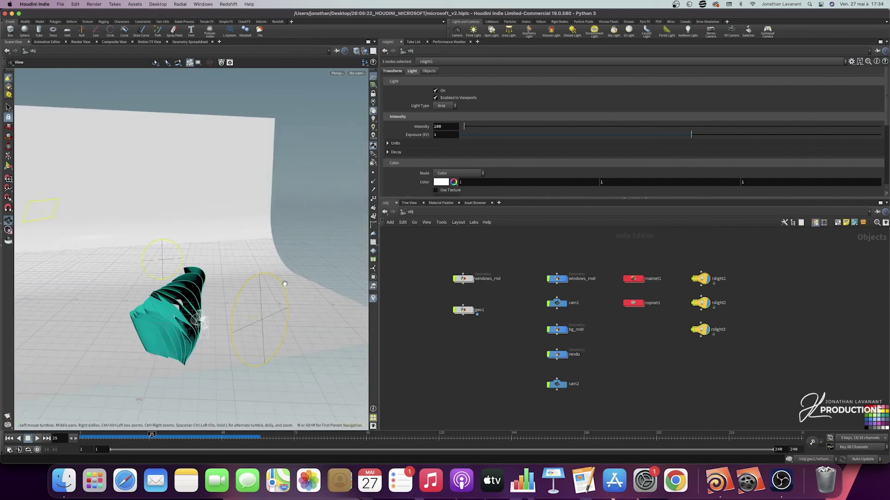
left_click_drag(144, 347, 168, 330)
middle_click_drag(193, 326, 232, 316)
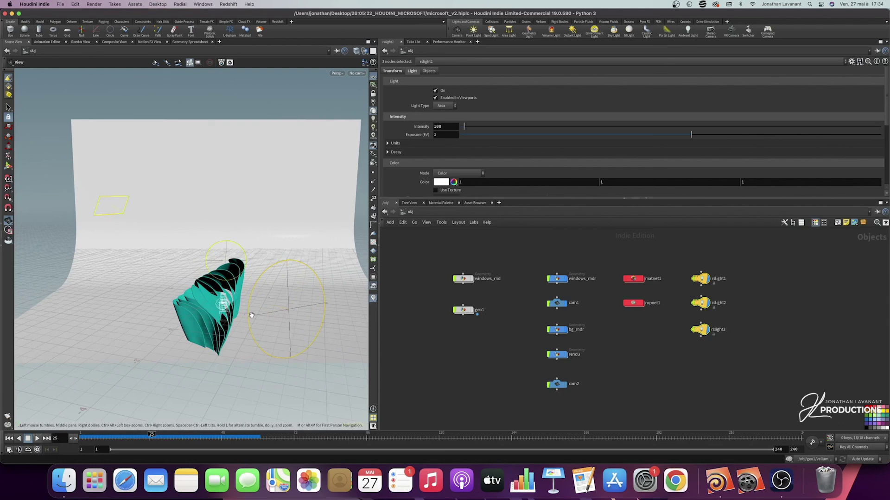